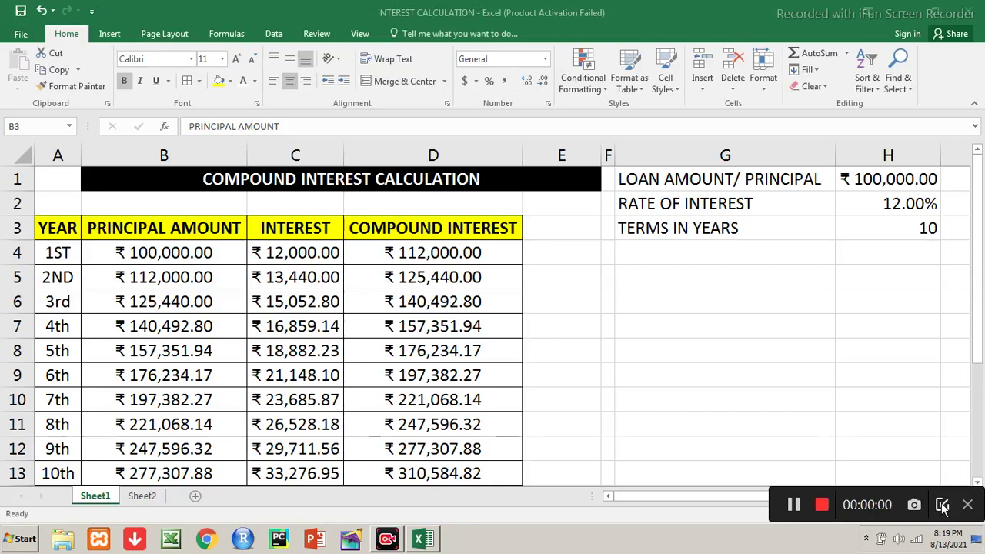
Enter a principal of 50000 in H1 and an interest rate of 8.5 in H2
click(942, 504)
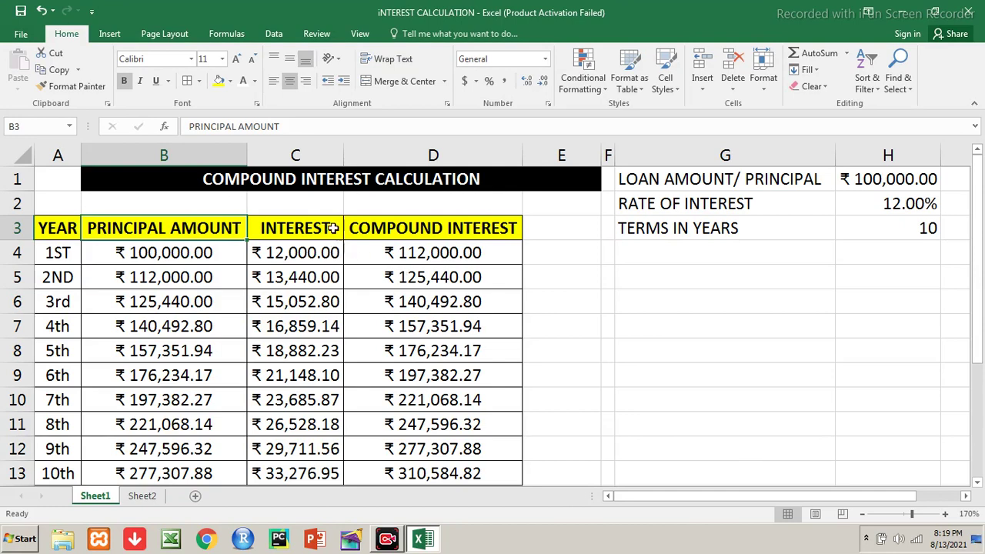
click(305, 189)
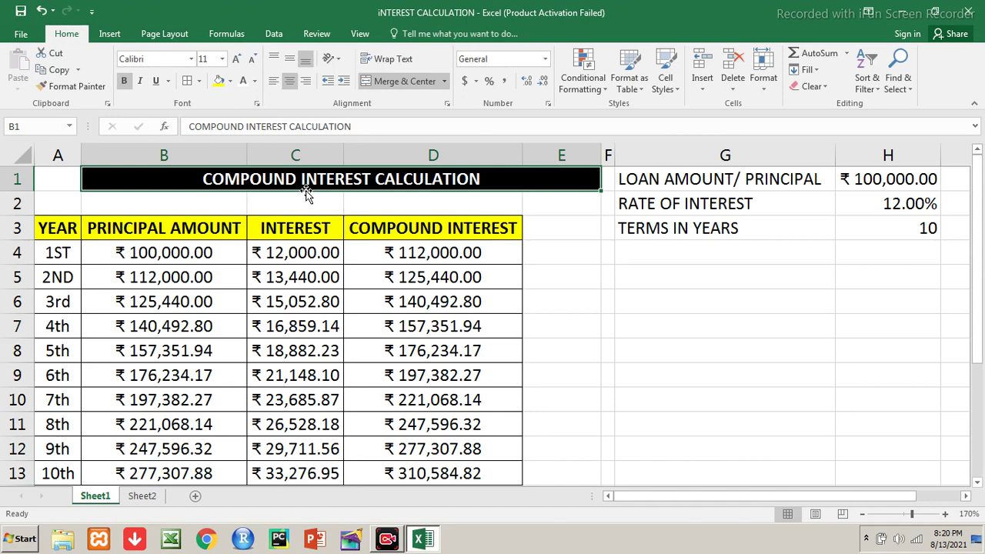
key(Left)
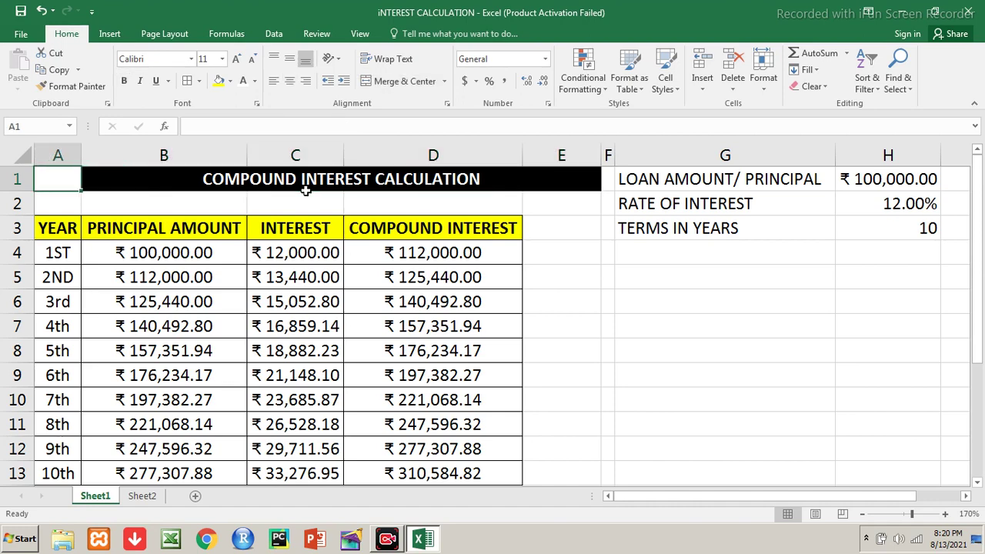
key(Right)
key(Right)
key(Right)
key(Right)
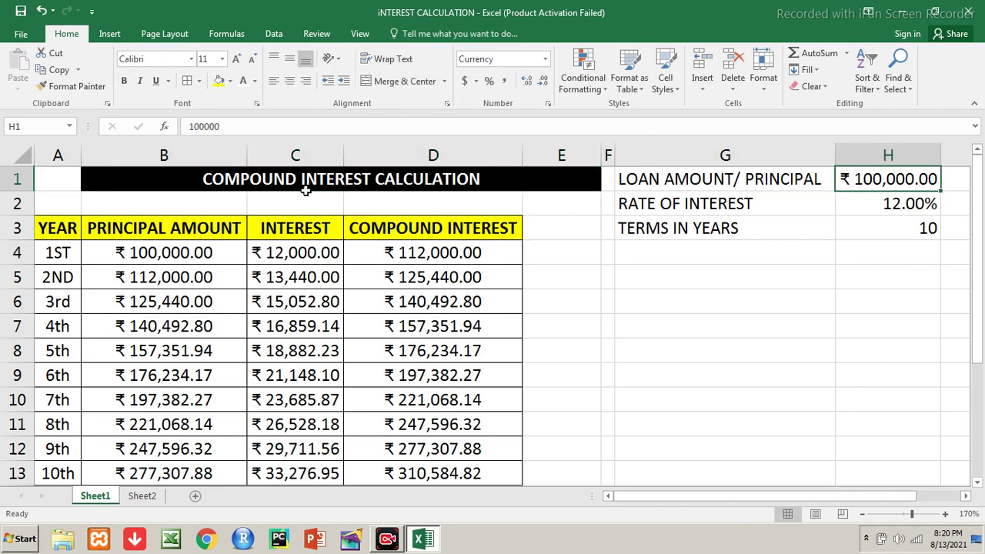
text(5)
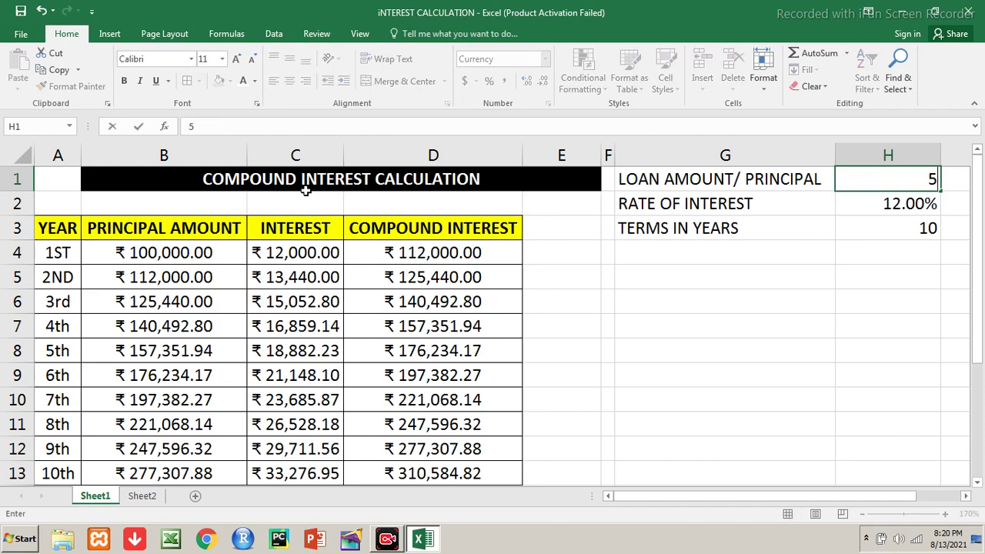
text(0000)
key(Return)
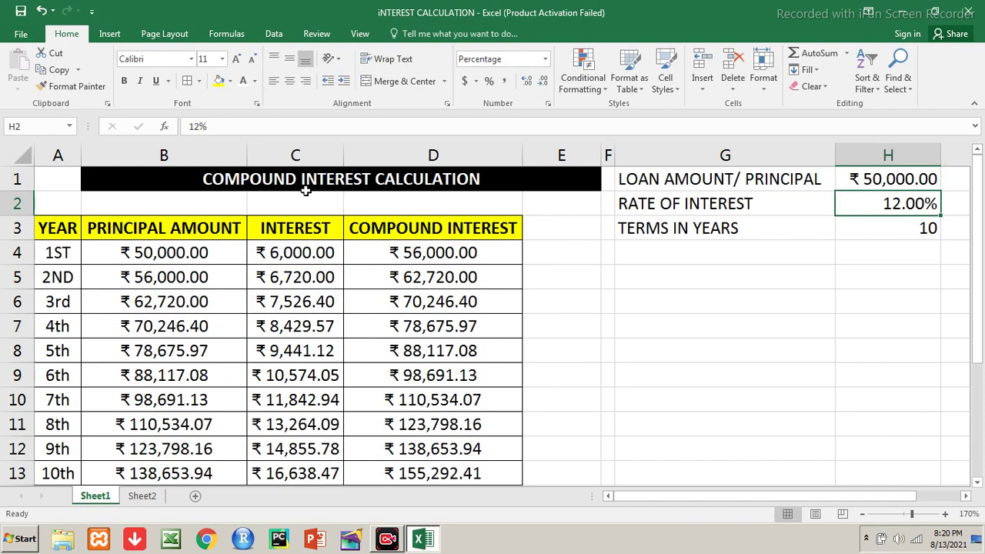
text(8.5)
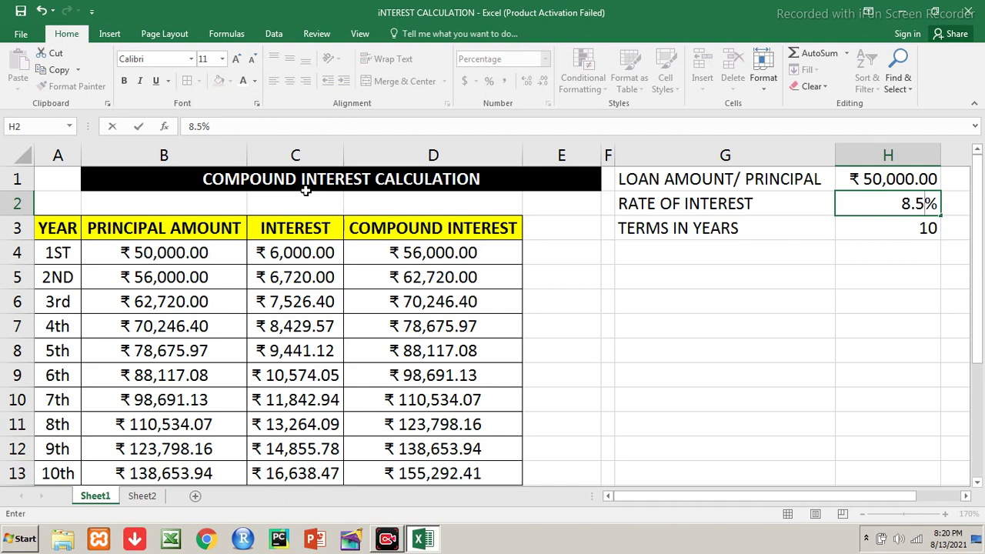
key(Return)
key(Return)
Inspect the first-year principal and interest formulas in B4 and C4 and the 10th-year row
key(Up)
key(Left)
key(Left)
key(Left)
key(Left)
key(Left)
key(Left)
key(Down)
key(Right)
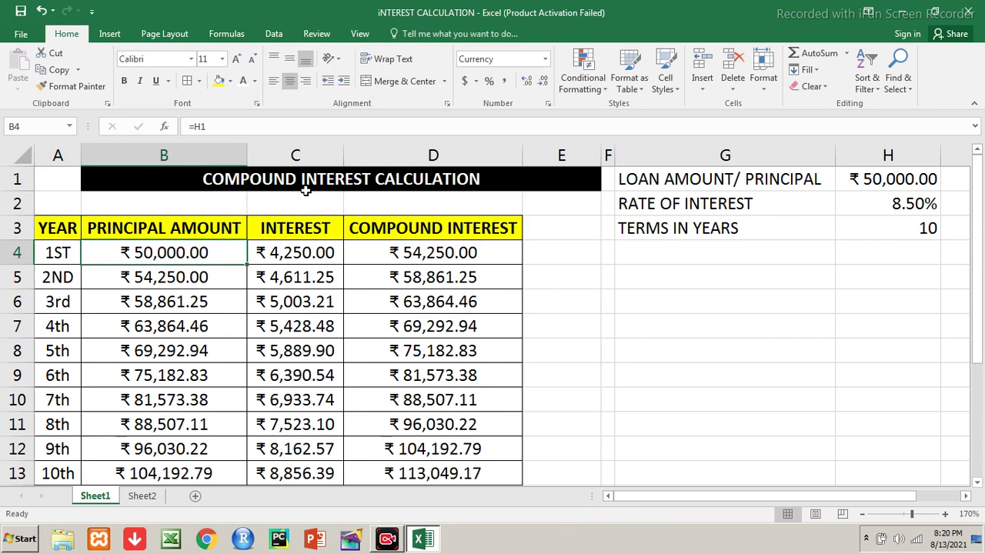
key(Right)
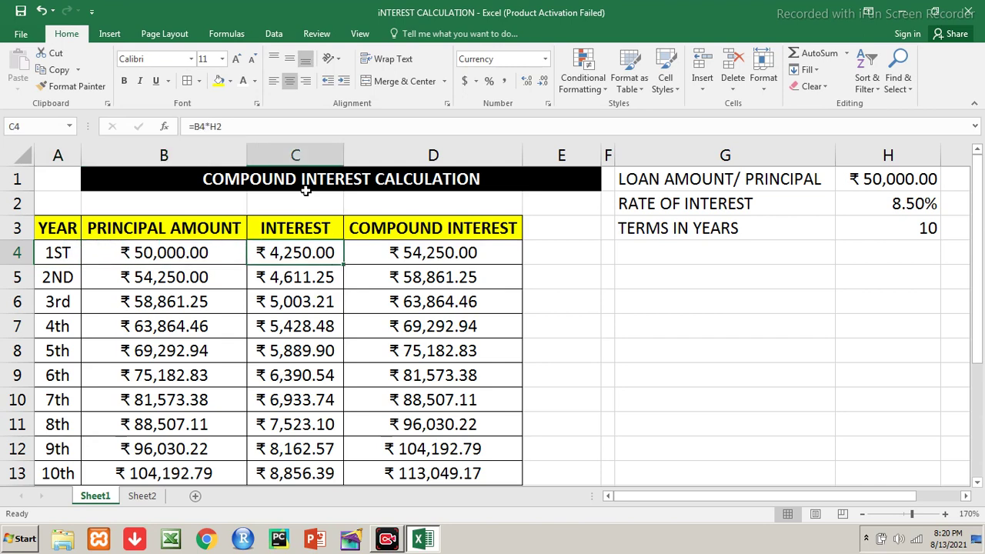
key(Left)
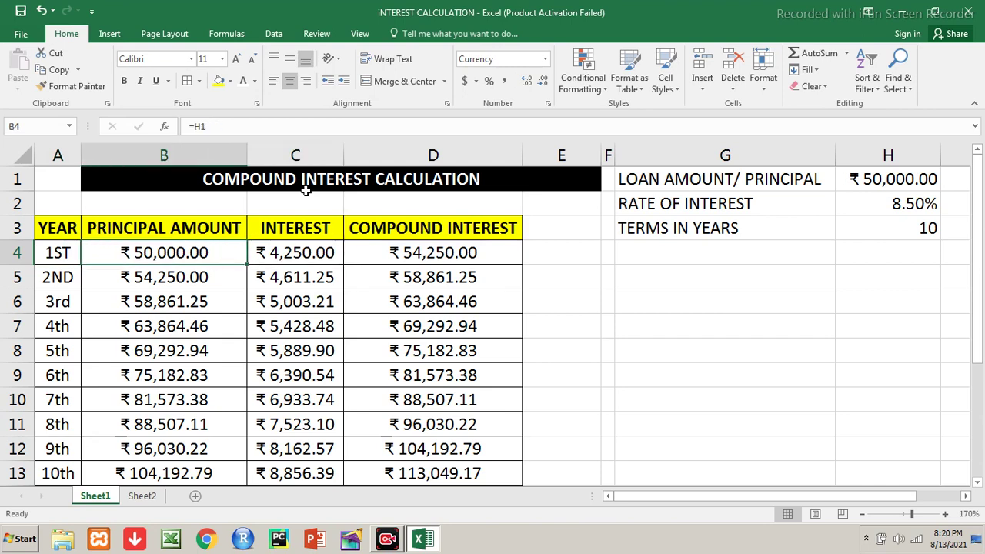
key(shift+Right)
key(Right)
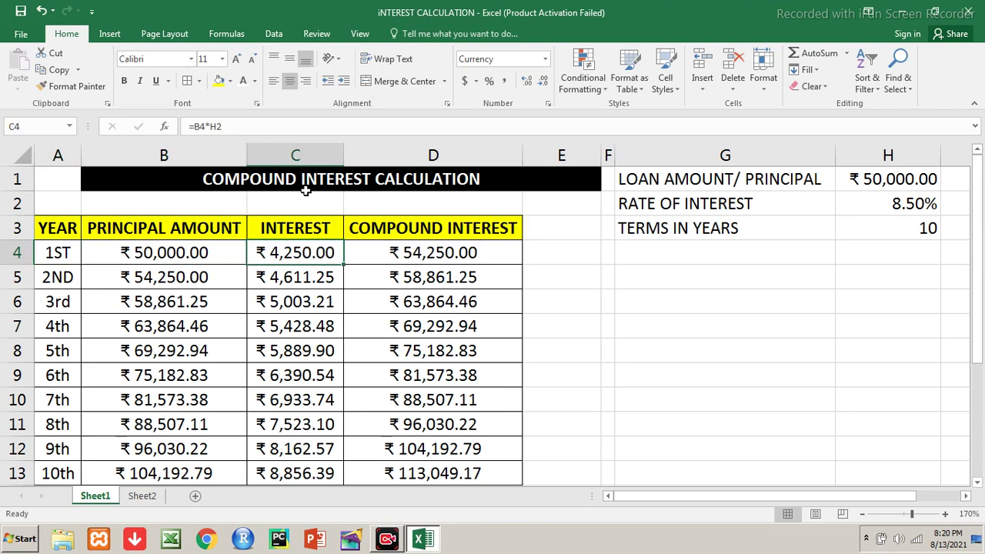
key(Left)
key(Left)
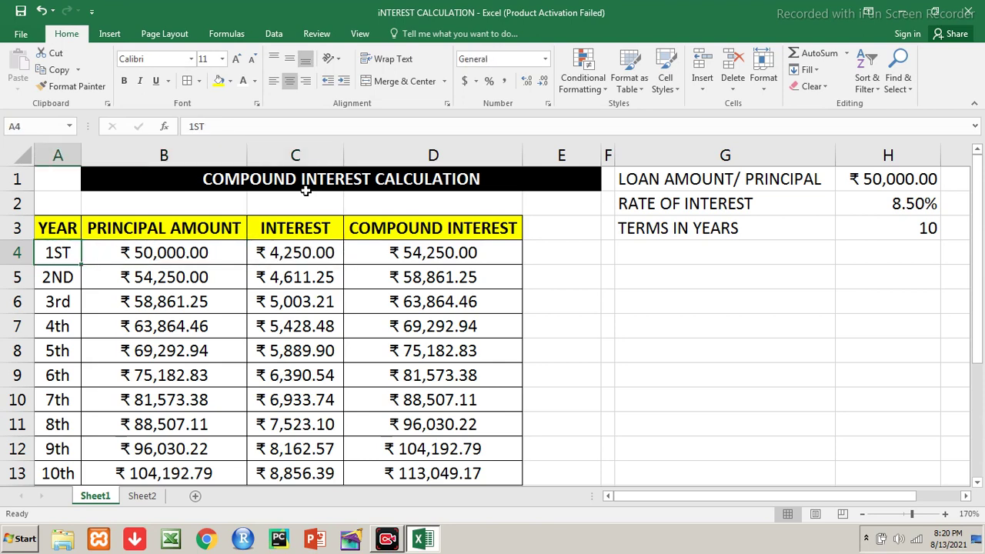
key(Down)
key(Down)
key(Down)
key(Down)
key(Down)
key(Down)
key(Down)
key(Down)
key(Down)
key(Up)
key(Up)
key(Up)
key(Up)
key(Up)
key(Up)
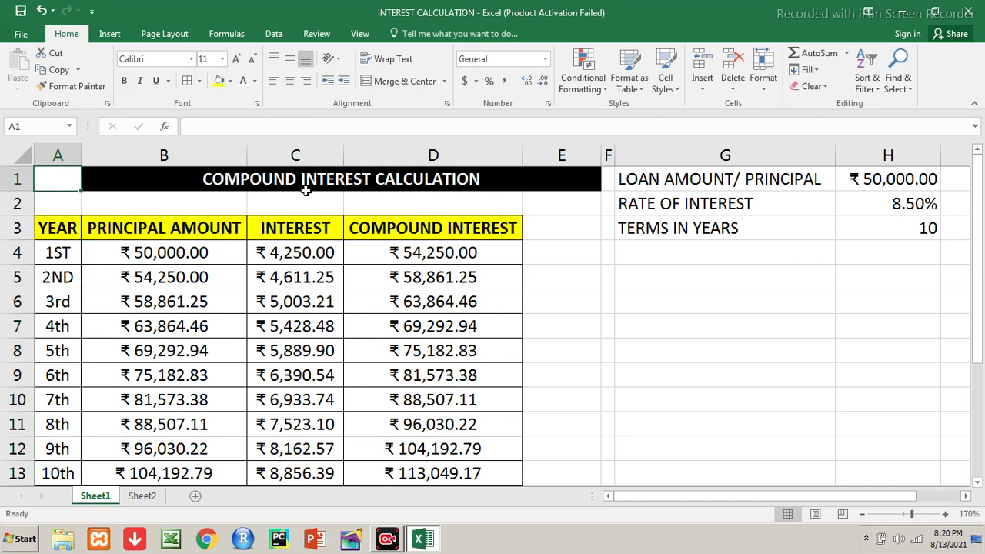
key(Right)
key(Right)
key(Right)
key(Right)
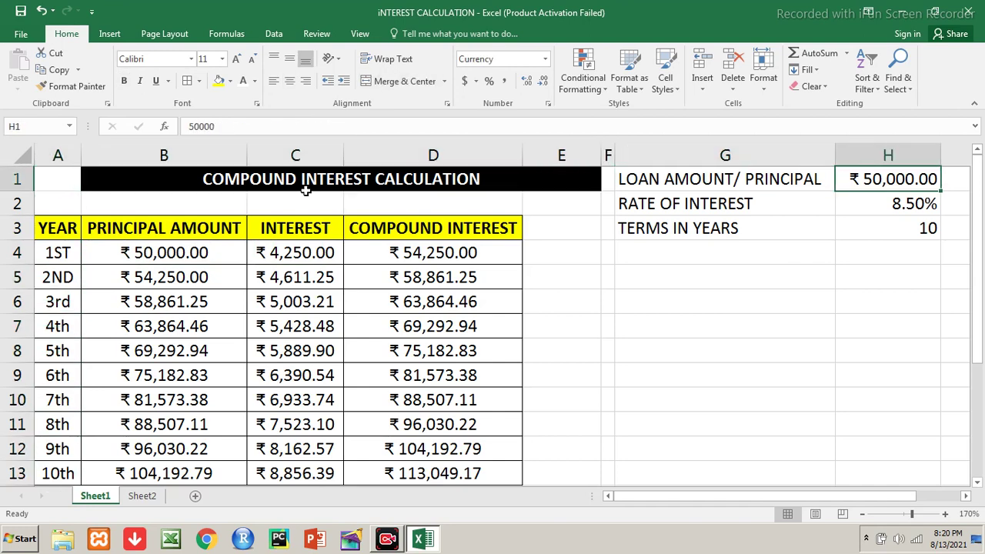
Change the principal to 80000 and the rate to 9, then recheck the B4 formula
text(80000)
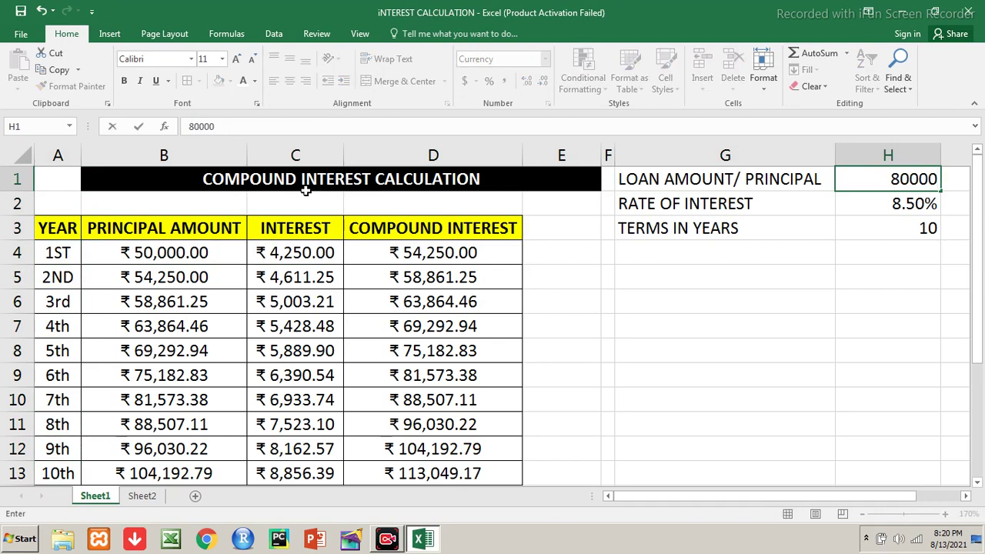
key(Return)
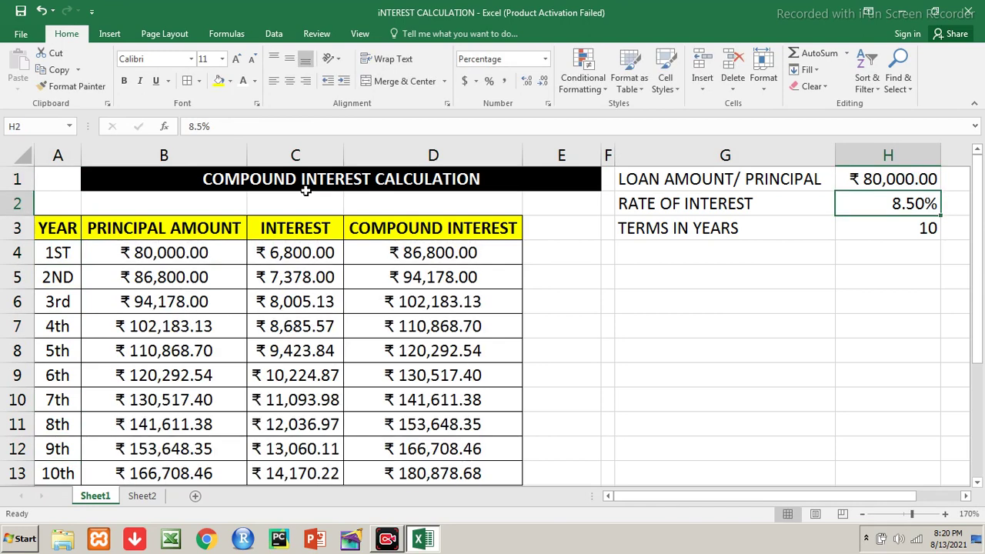
text(9)
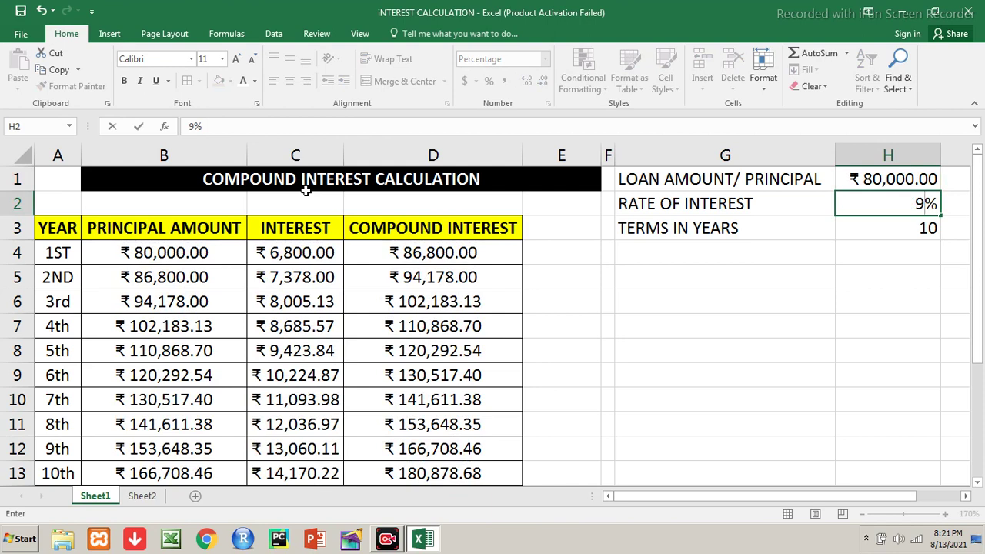
key(Return)
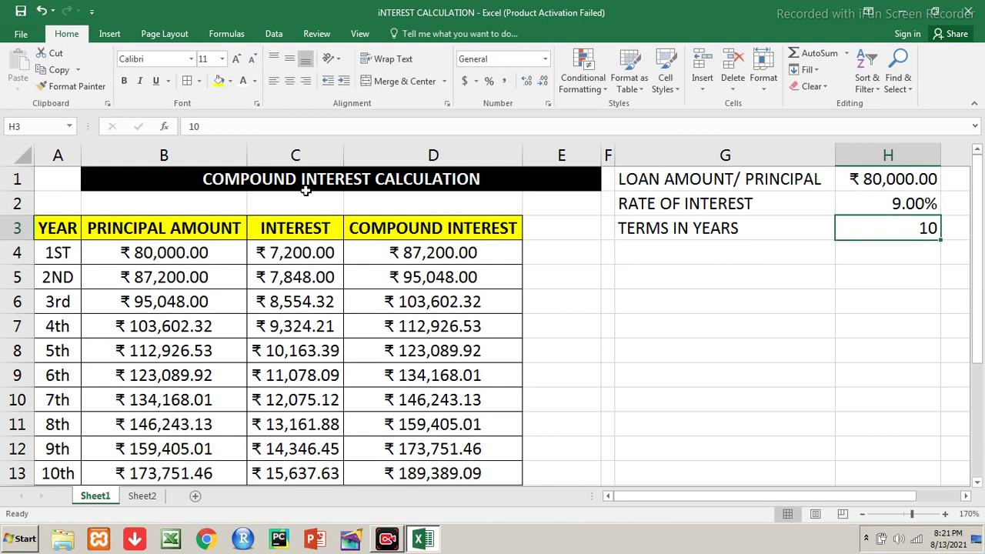
key(Up)
key(Up)
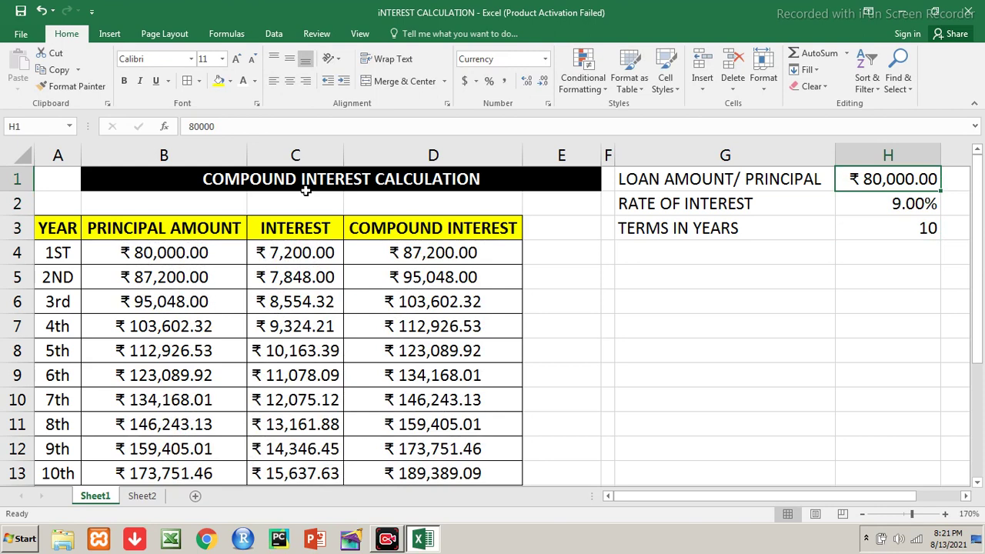
key(Down)
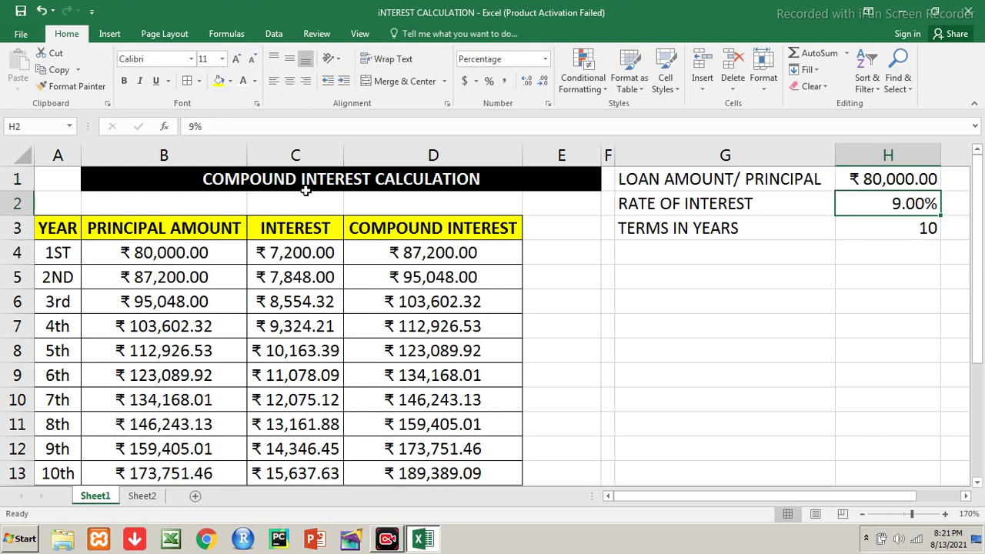
key(Down)
key(Left)
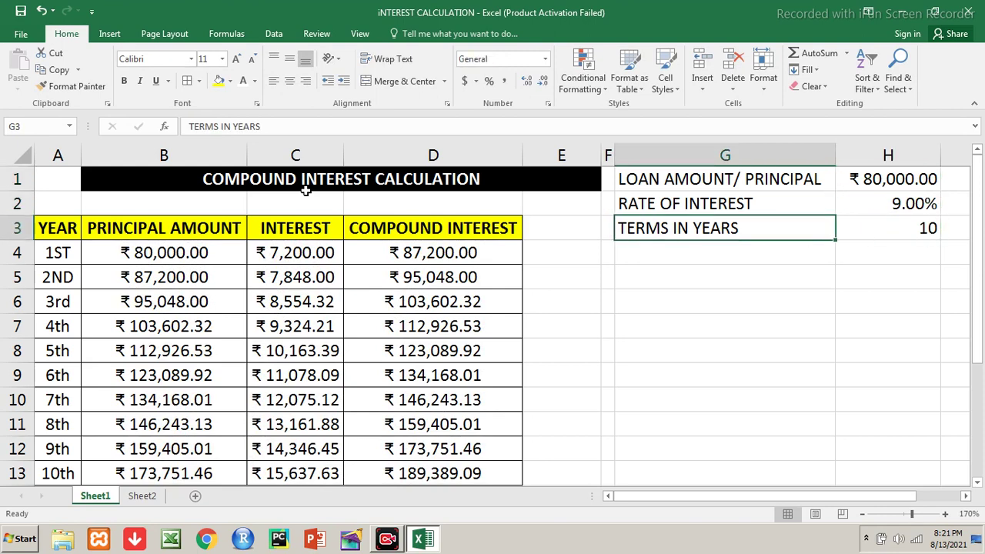
key(Home)
key(Down)
key(Right)
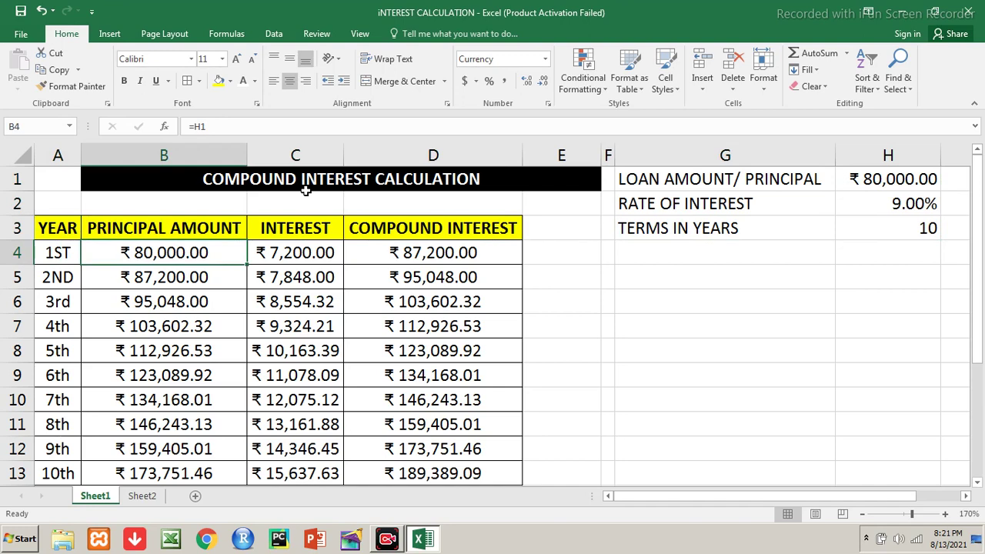
key(Right)
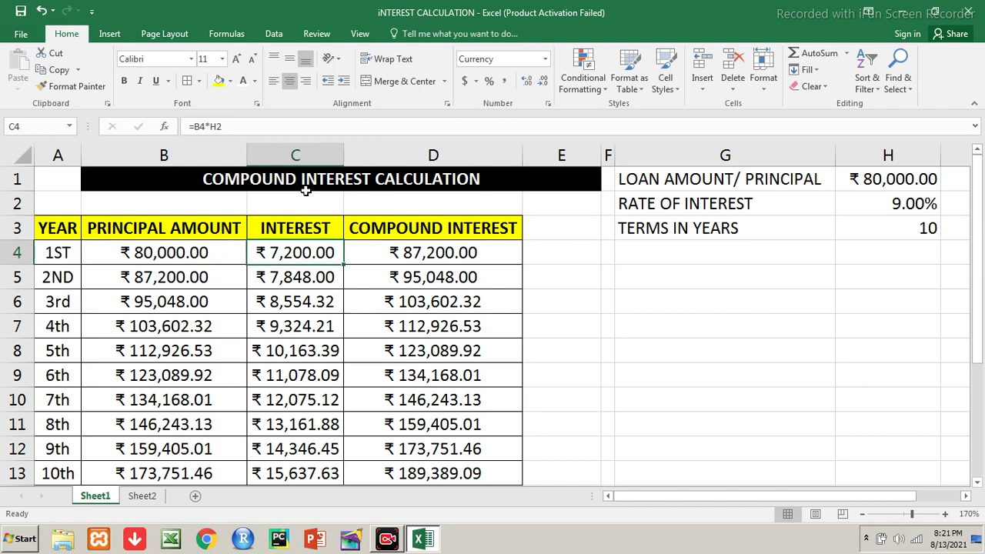
key(Right)
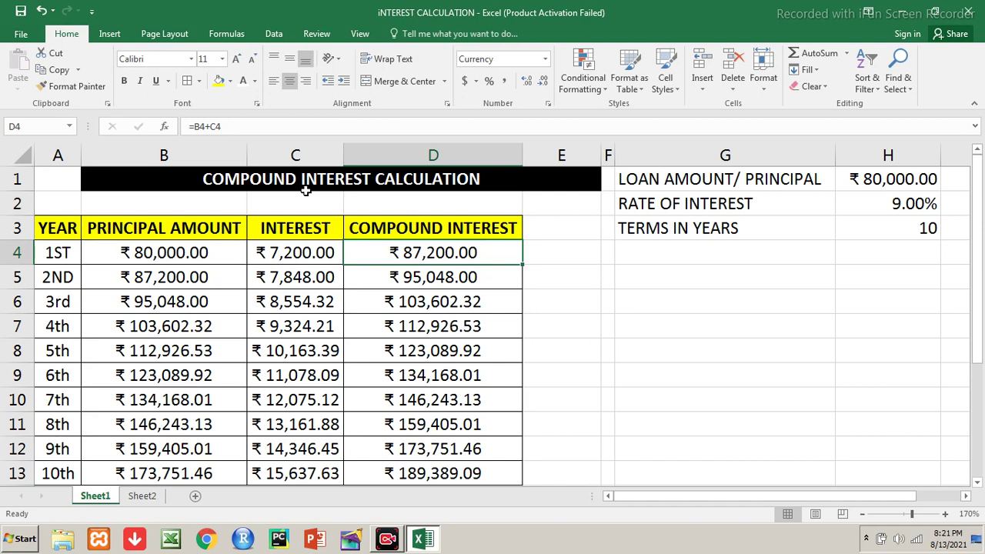
key(Left)
key(Left)
key(Down)
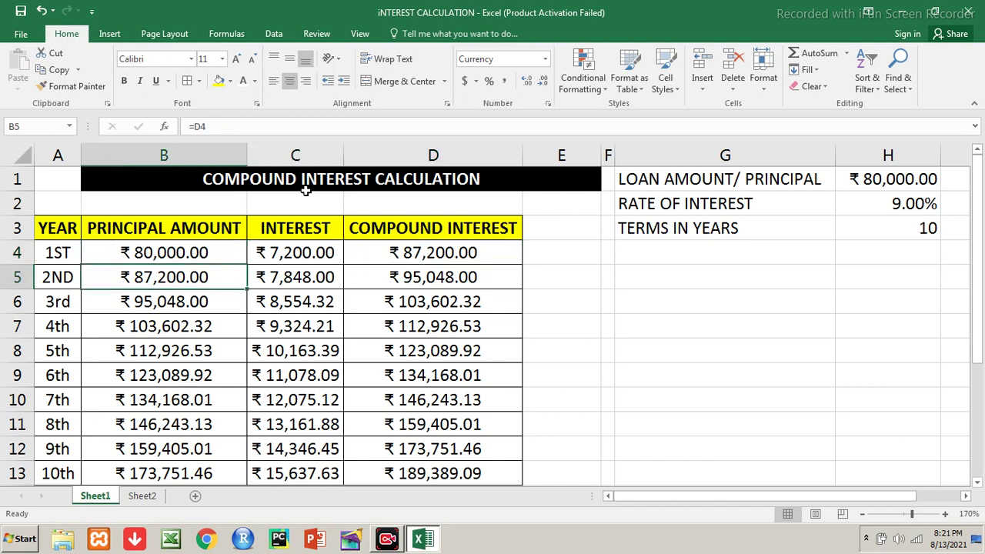
key(Right)
key(Right)
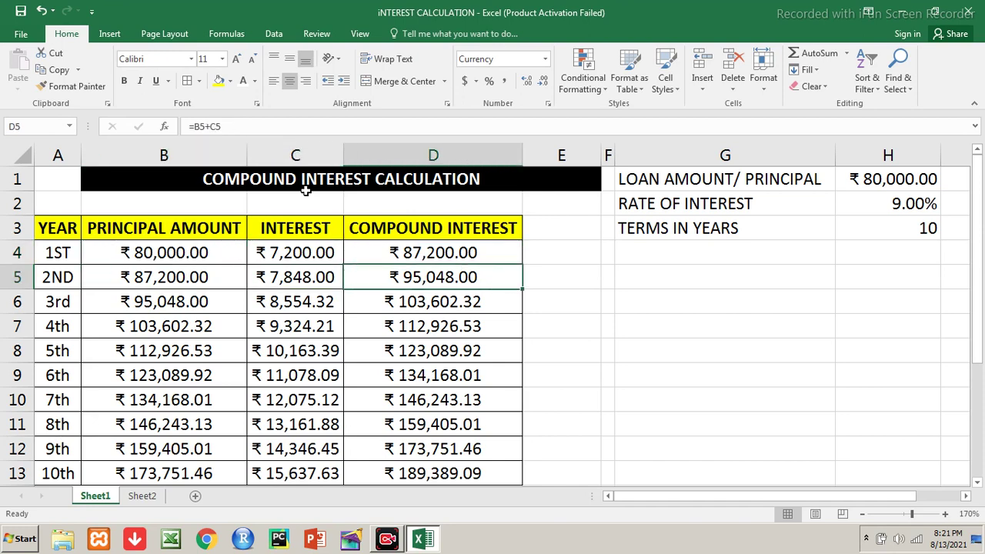
key(Left)
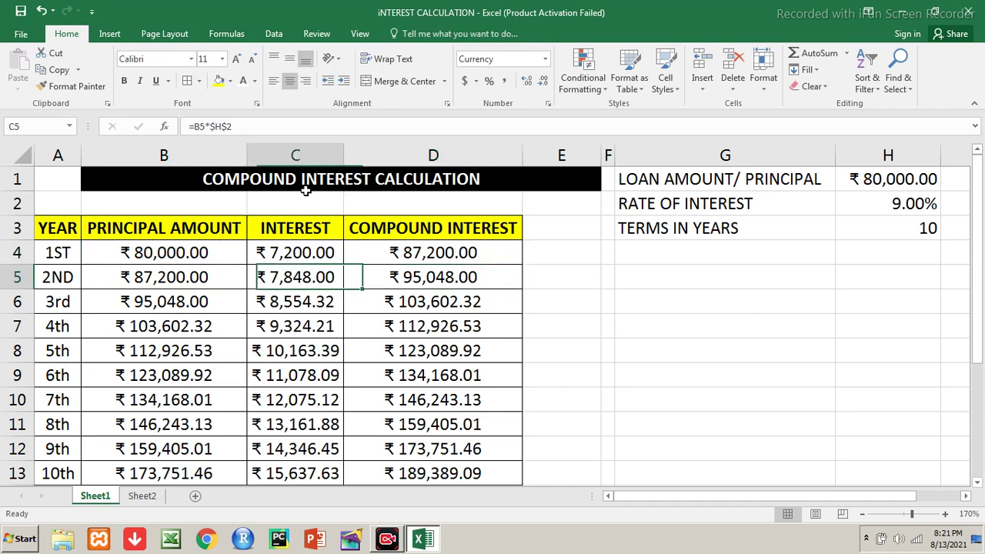
key(Left)
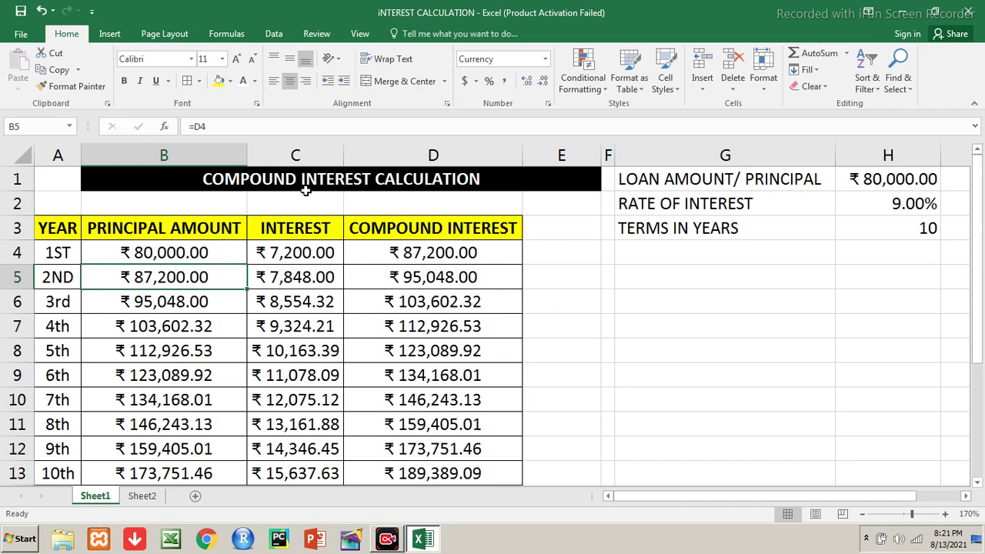
click(144, 496)
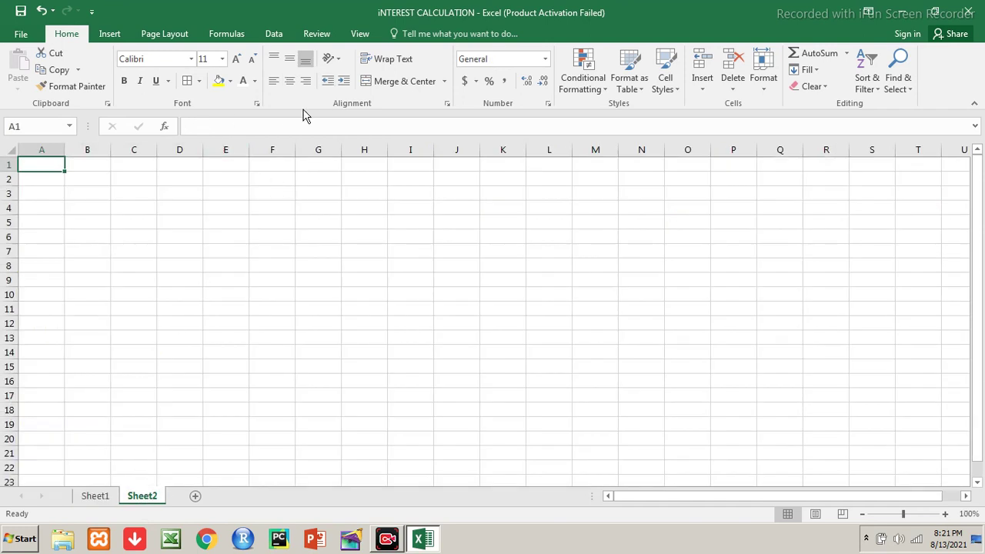
Zoom Sheet2 to a custom 170% magnification
click(359, 38)
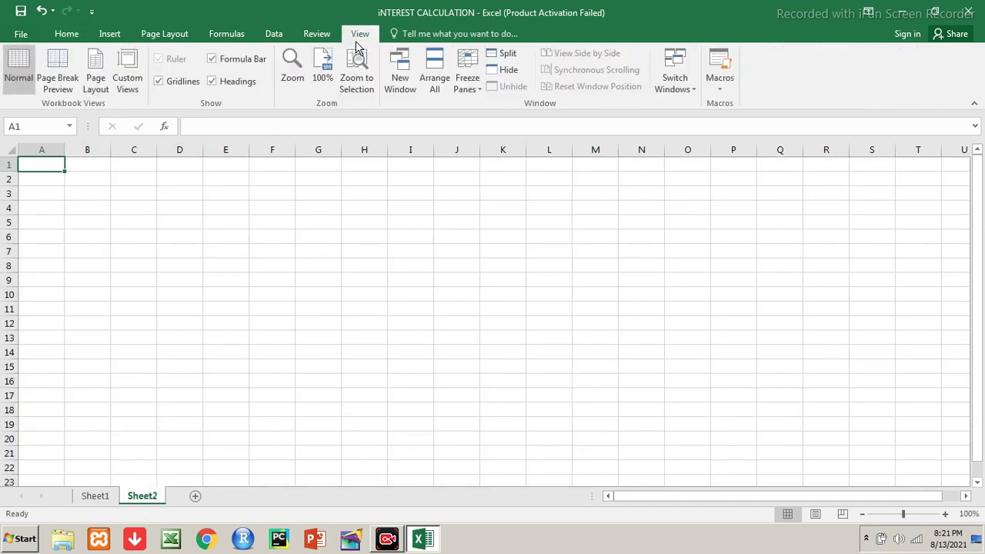
click(293, 66)
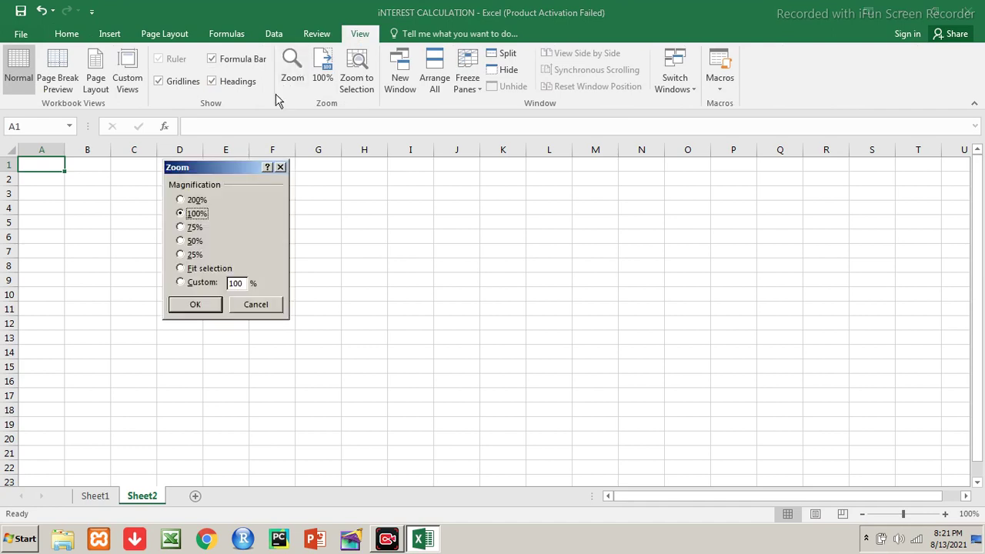
click(198, 284)
text(170)
key(Return)
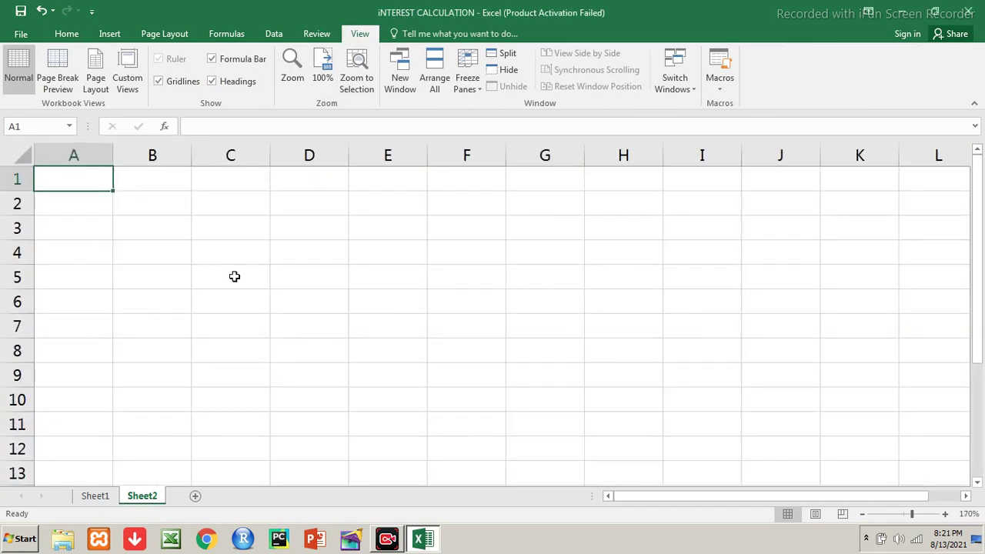
Select cells B1 through E1 for the title
key(Right)
key(shift+Right)
key(shift+Right)
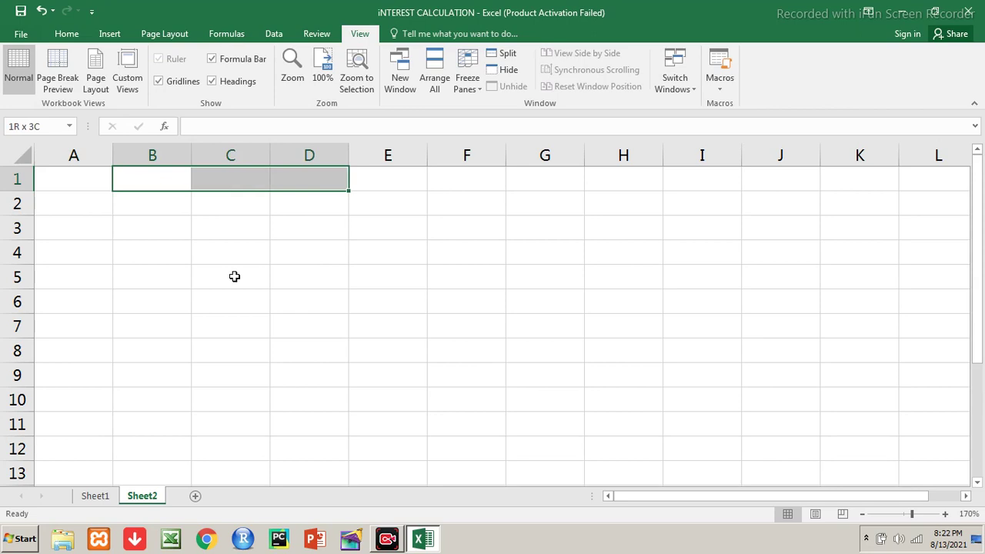
key(shift+Right)
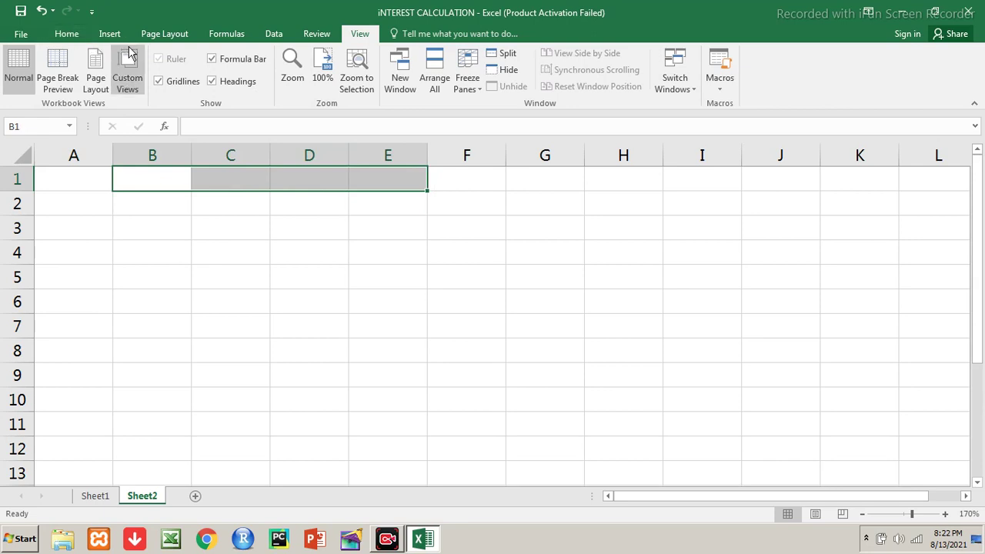
Merge and center B1:E1 and enter the title COMPOUND INTEREST CALCULATOR
click(68, 34)
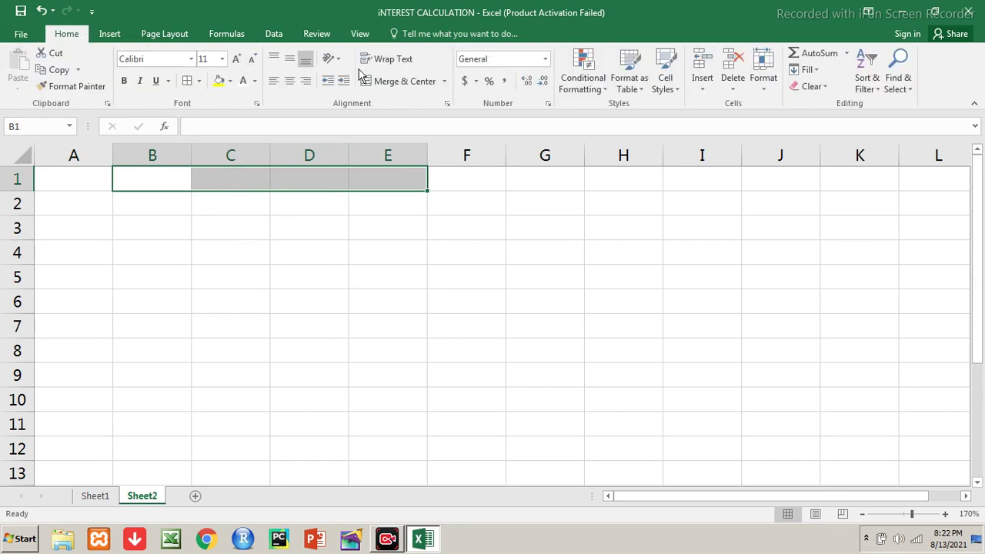
click(389, 80)
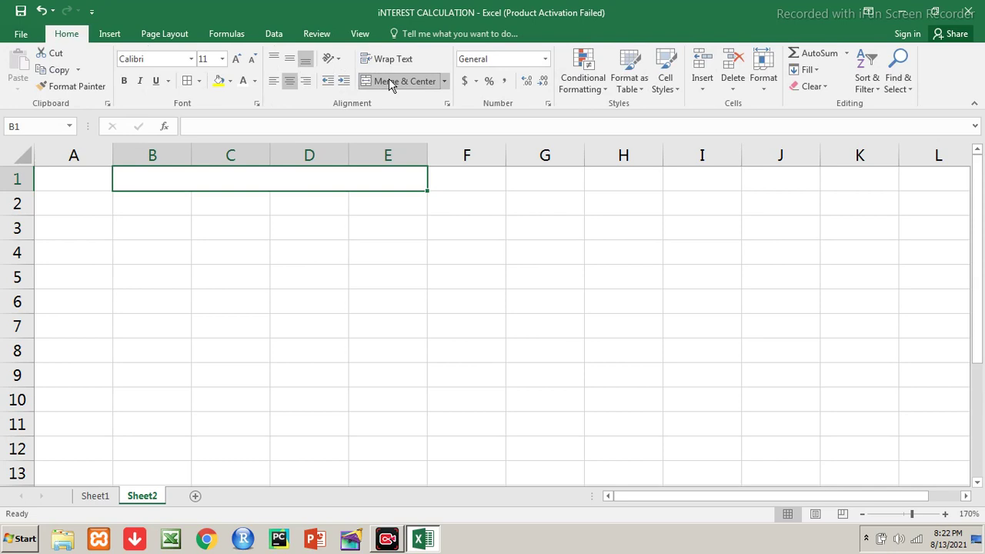
text(COMPU)
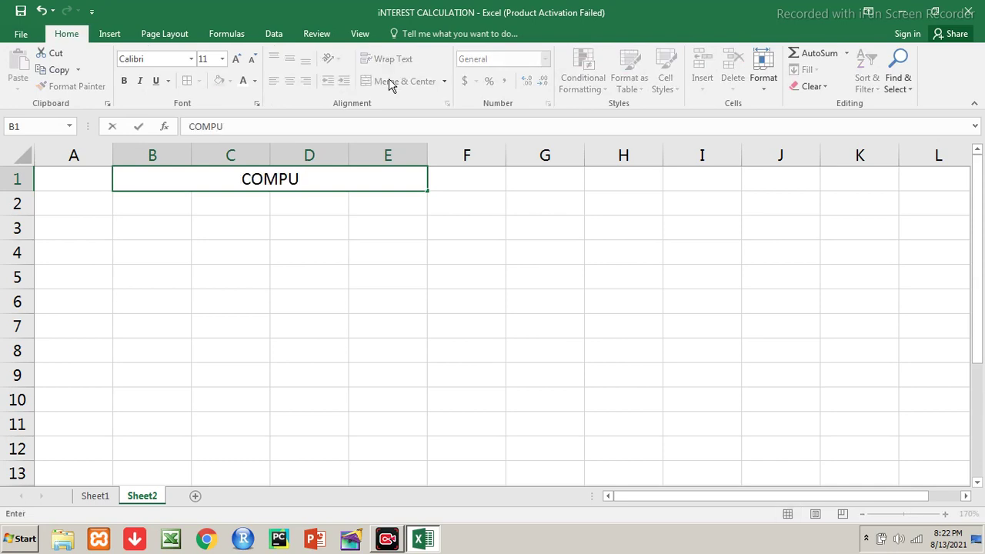
key(BackSpace)
text(OUND INTEREST CALCULATOR)
key(Return)
Make the title bold with a black fill and white text
key(Up)
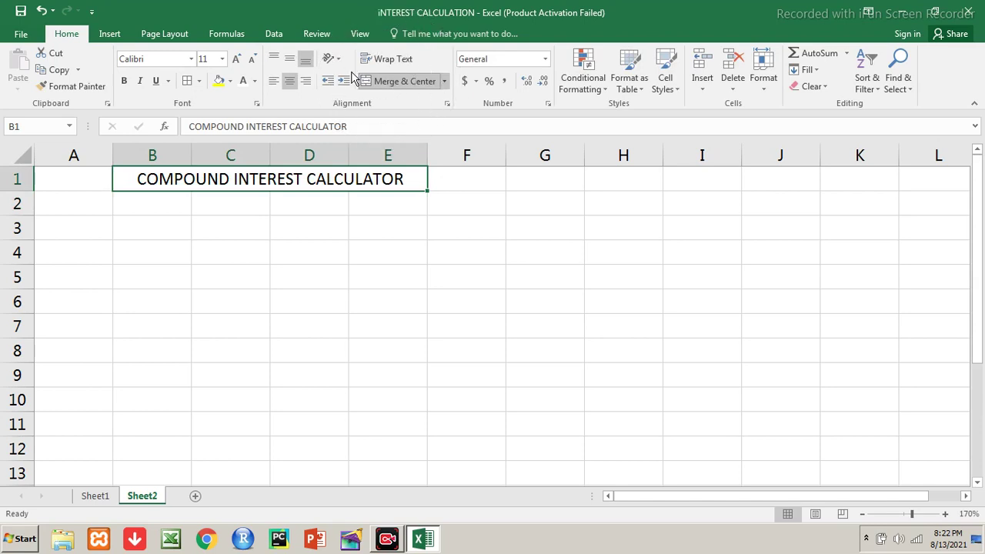
click(126, 81)
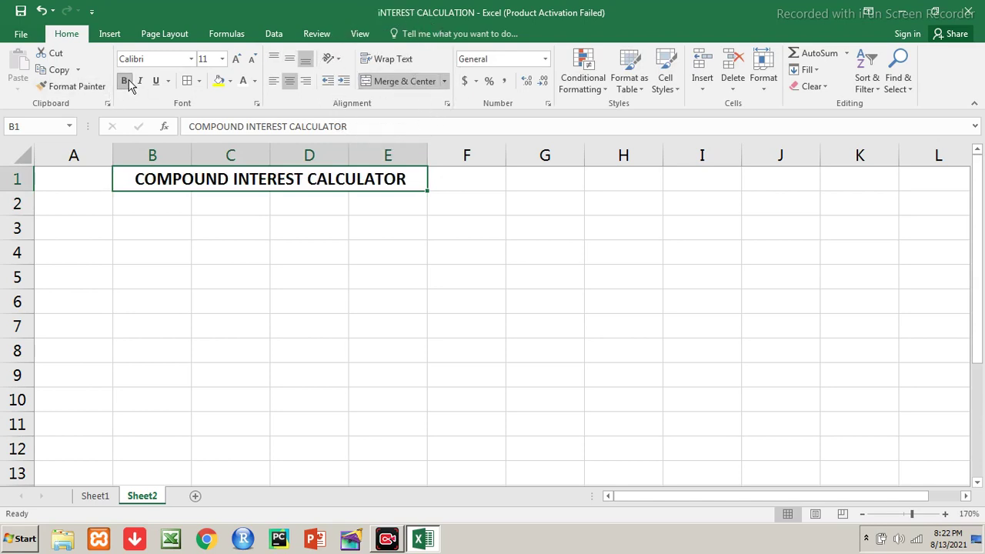
click(230, 82)
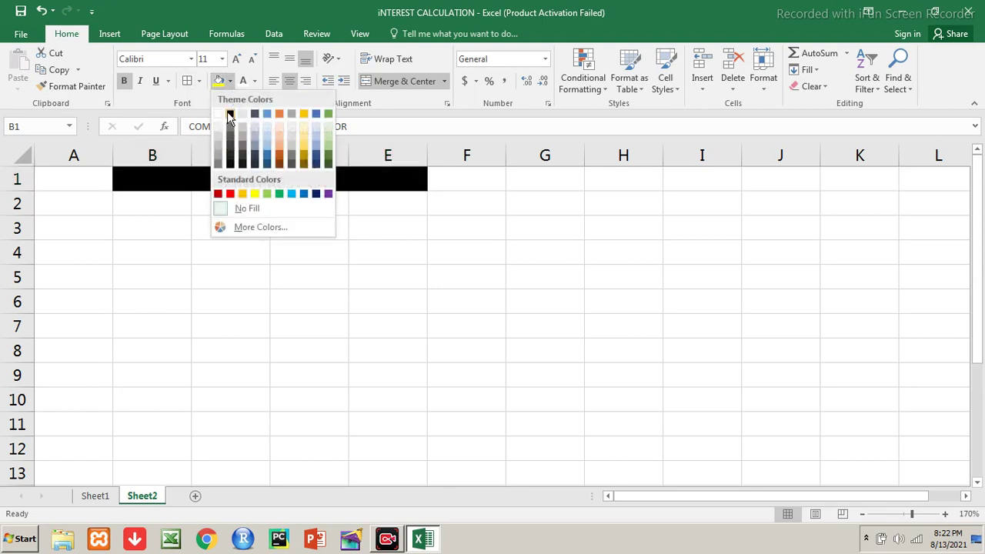
click(230, 116)
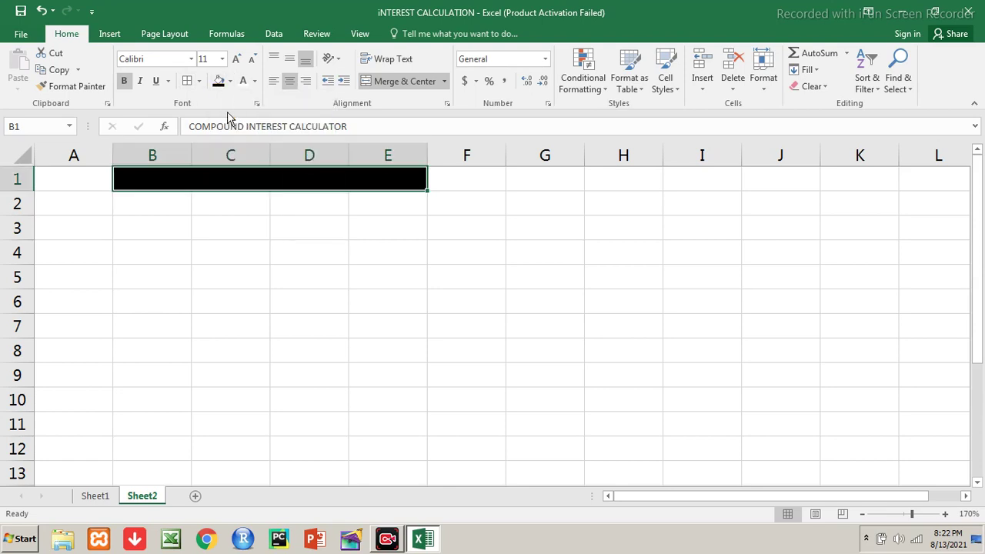
click(254, 82)
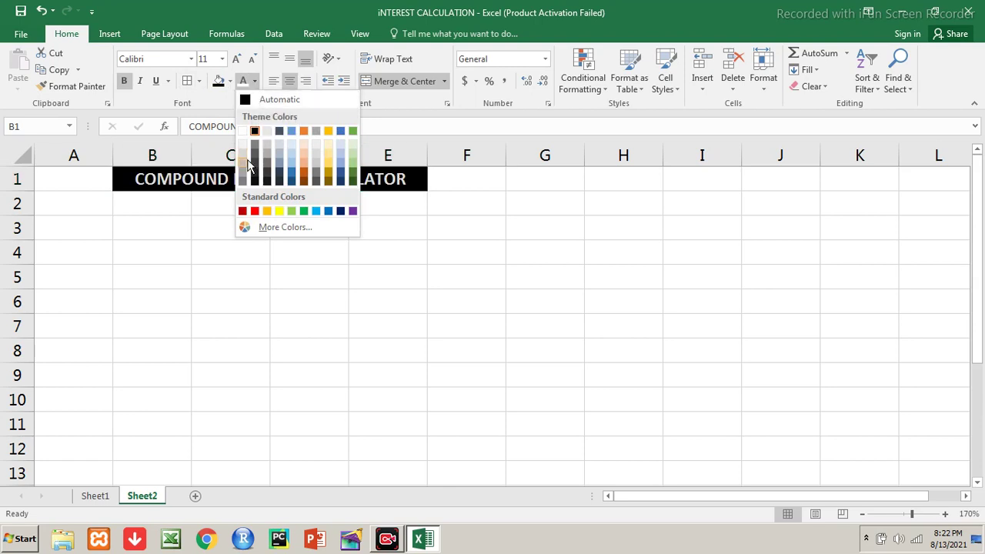
click(244, 131)
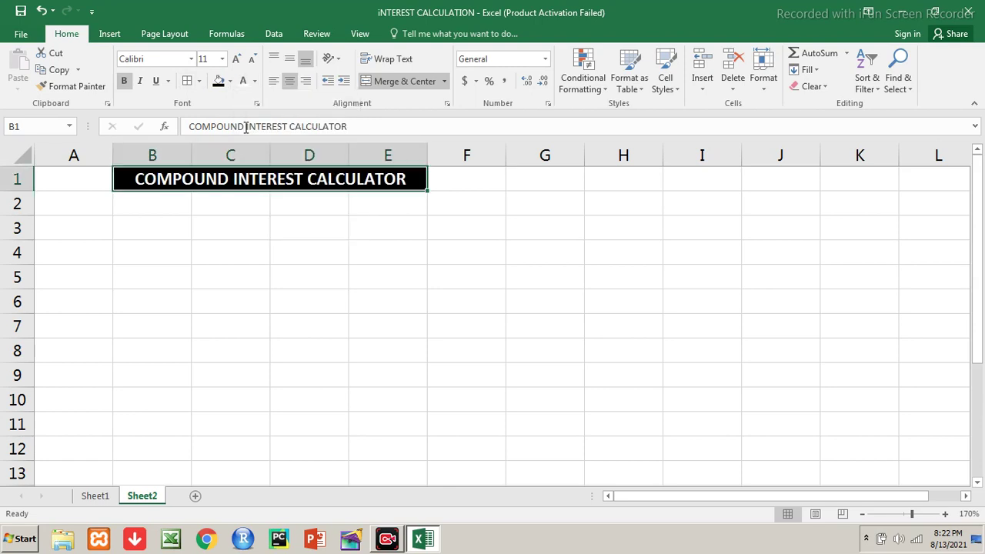
click(244, 221)
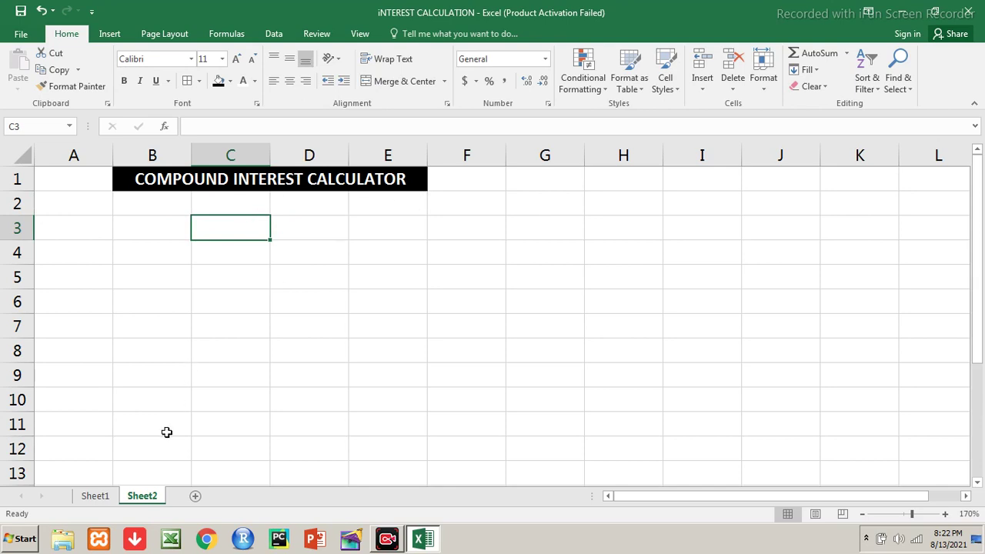
Label G1 'LOAN AMOUNT/ PRINCIPAL' and autofit column G to the label
click(95, 496)
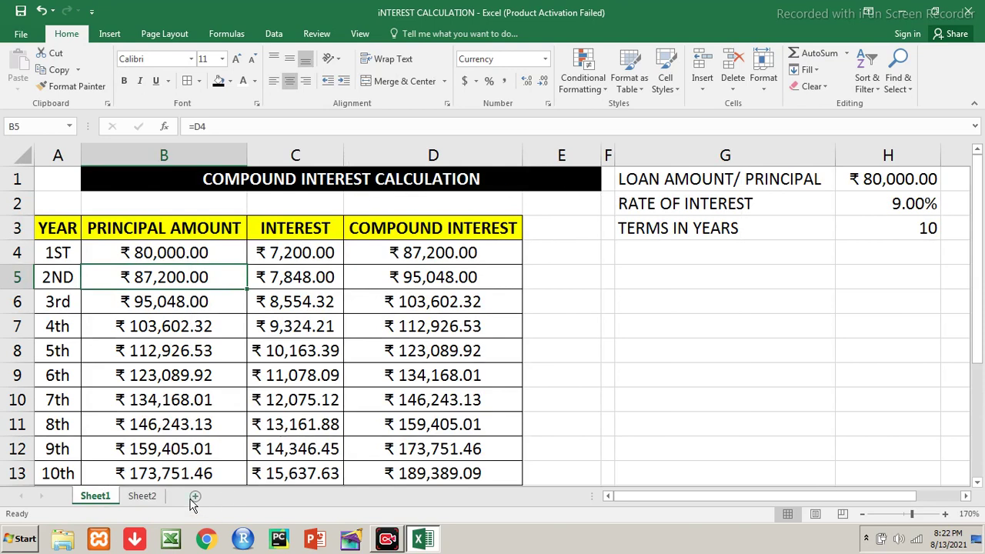
click(153, 497)
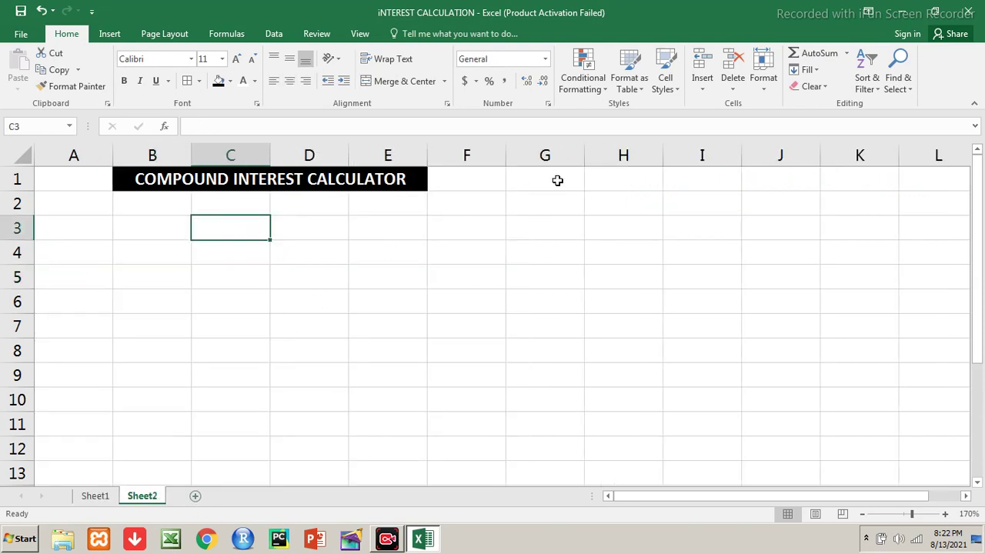
click(558, 181)
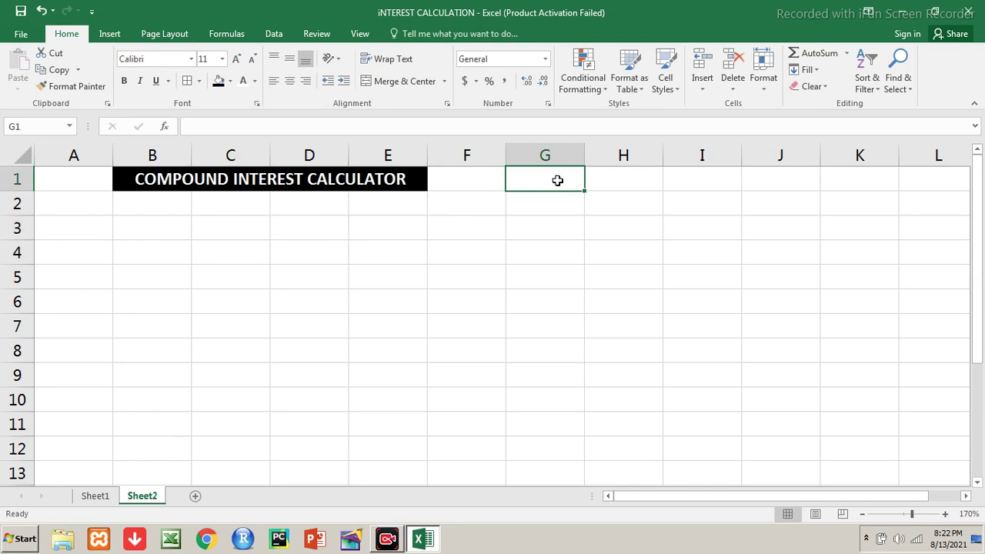
text(LOAN AMOUNT)
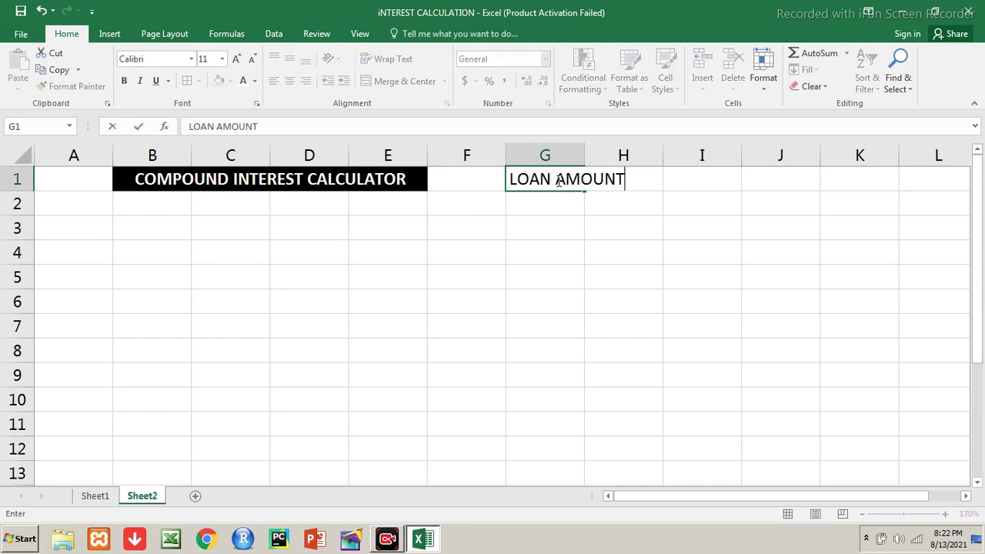
text(/ PRINC)
text(IOPA)
key(BackSpace)
key(BackSpace)
key(BackSpace)
text(PAL)
key(Return)
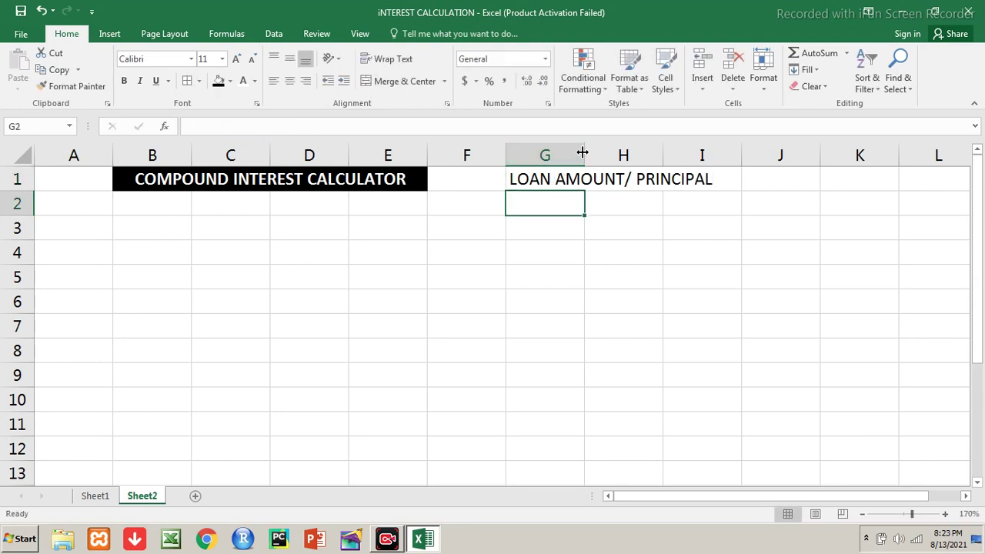
double_click(584, 153)
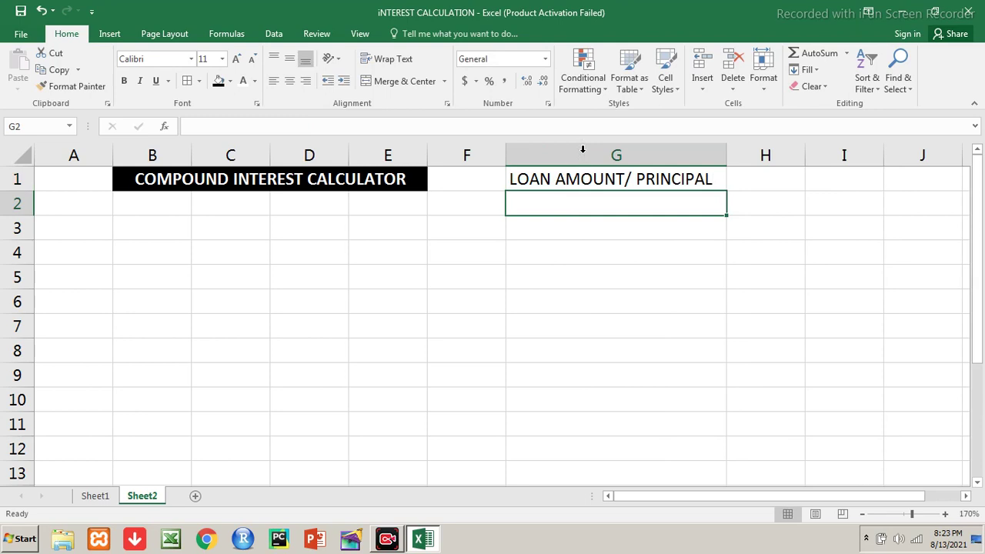
Enter principal 40000 in H1, and the RATE OF INTEREST label with 6.50% in G2:H2
click(749, 183)
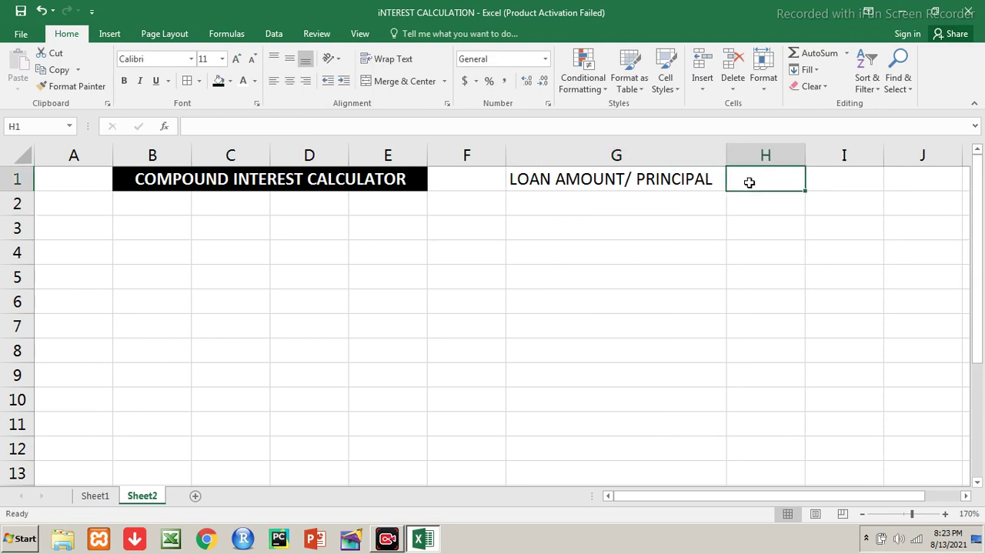
text(40000)
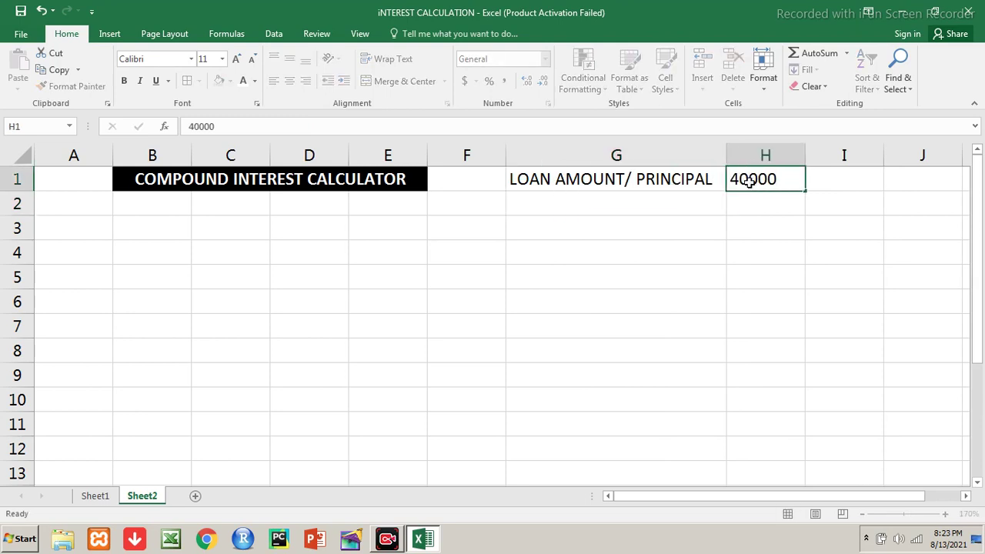
key(Return)
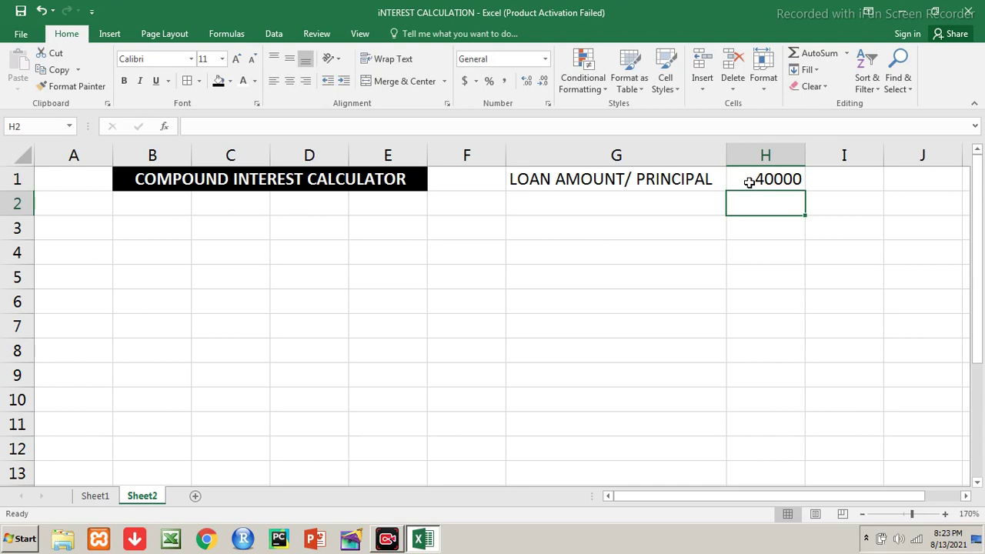
key(Left)
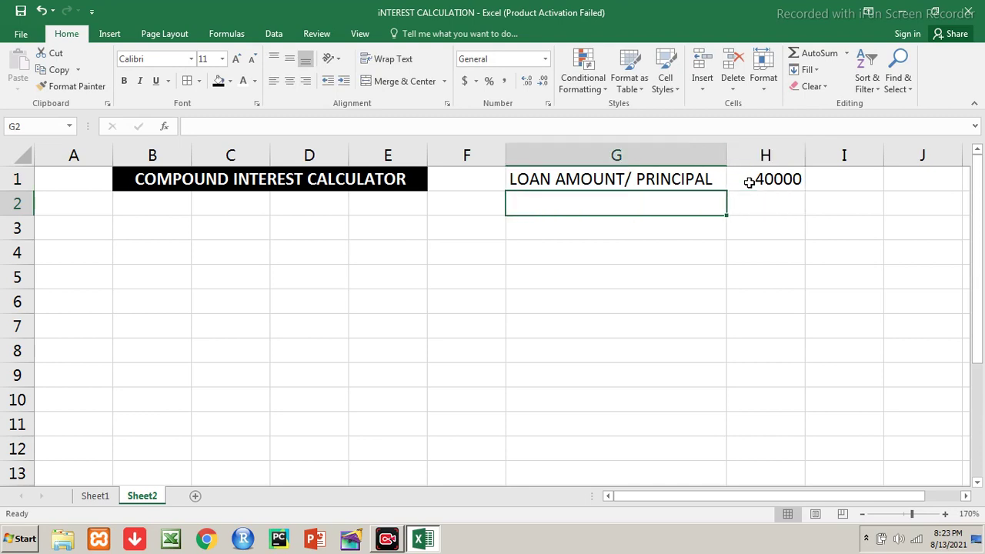
text(RATE OF INTEREST)
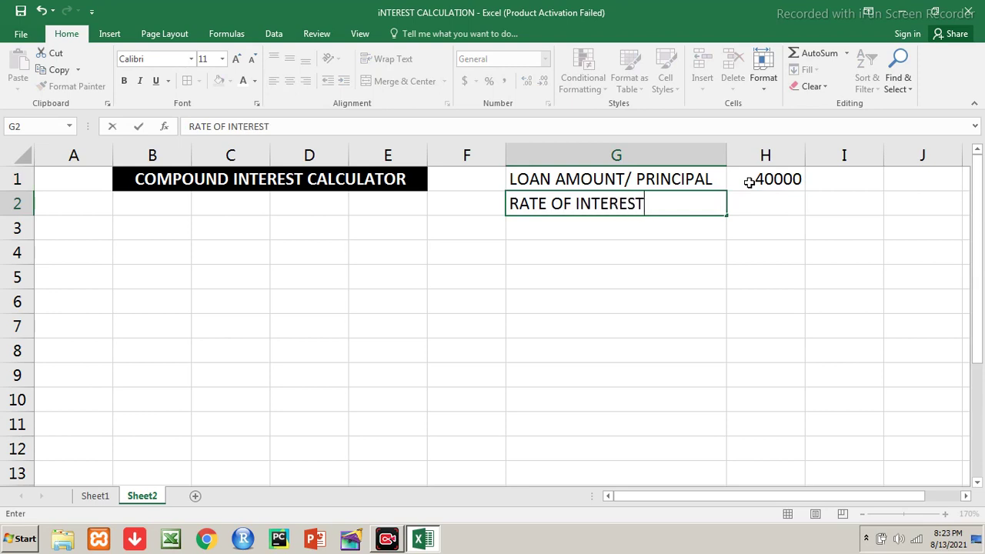
key(Right)
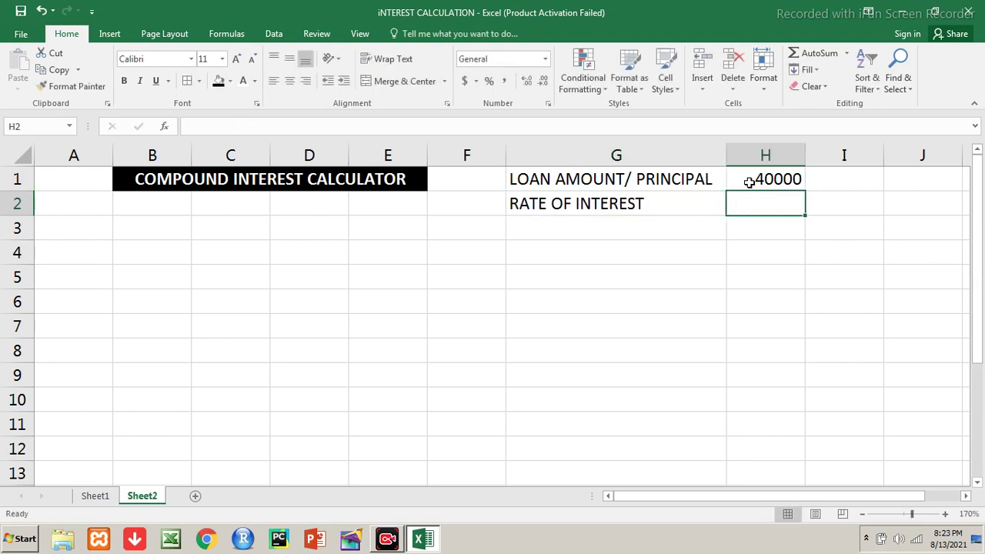
text(6.5)
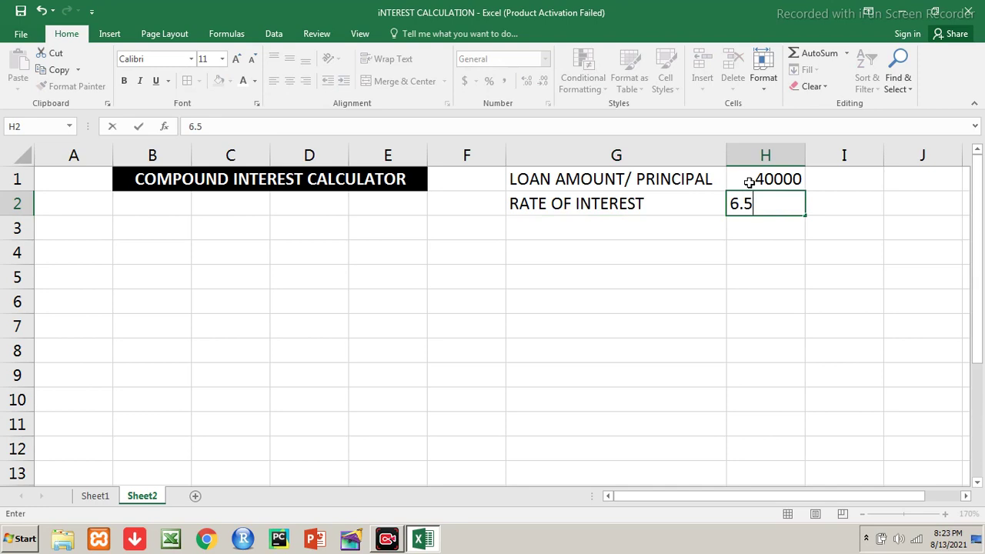
text(0%)
key(Return)
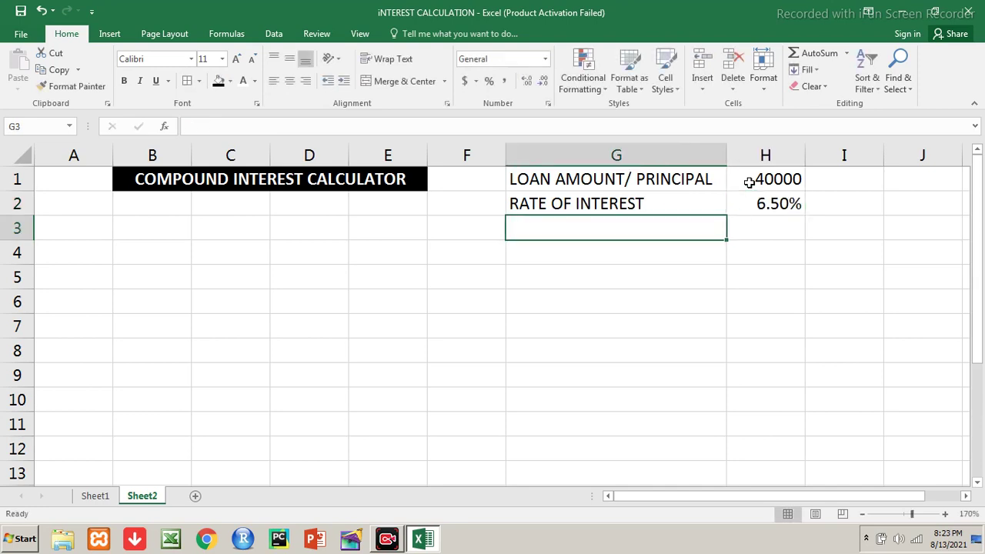
Add the TERMS IN YEAR label in G3 with a term of 10 in H3
text(TERMS IN YEAR)
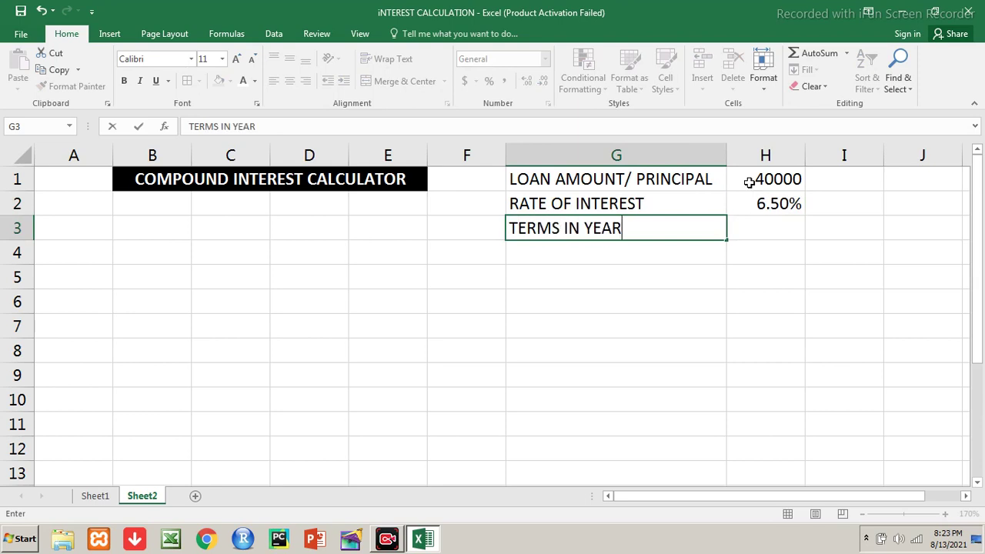
key(Tab)
text(10)
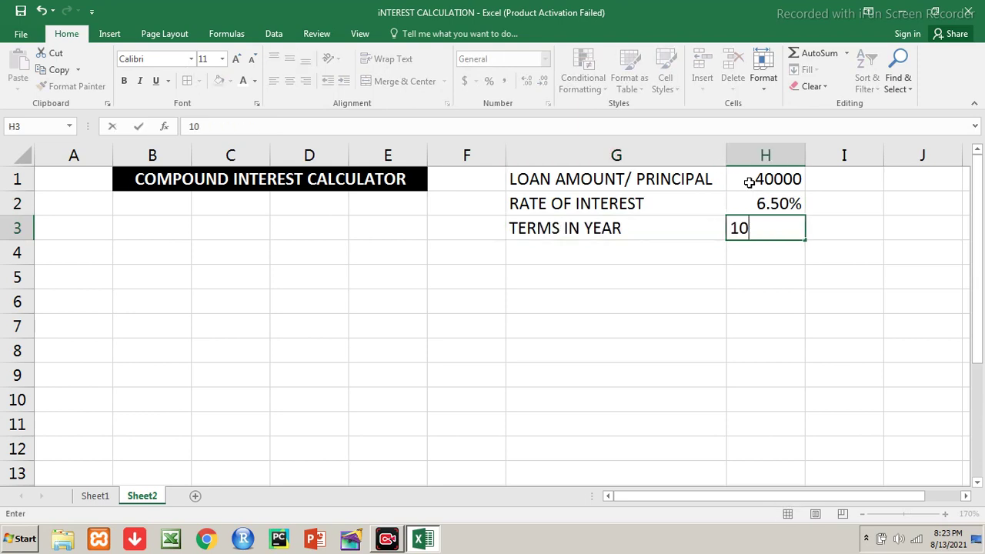
key(Return)
key(Up)
key(Up)
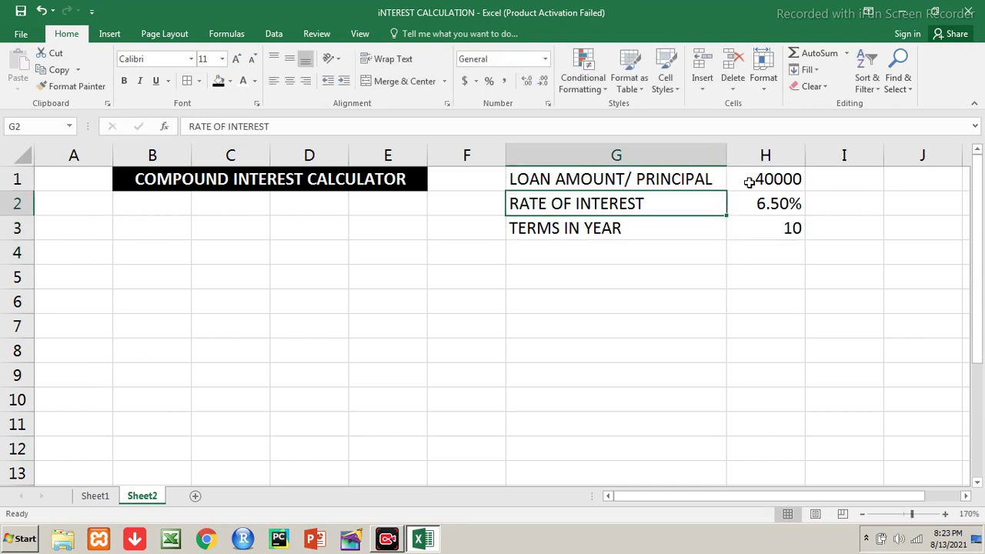
key(Up)
click(749, 182)
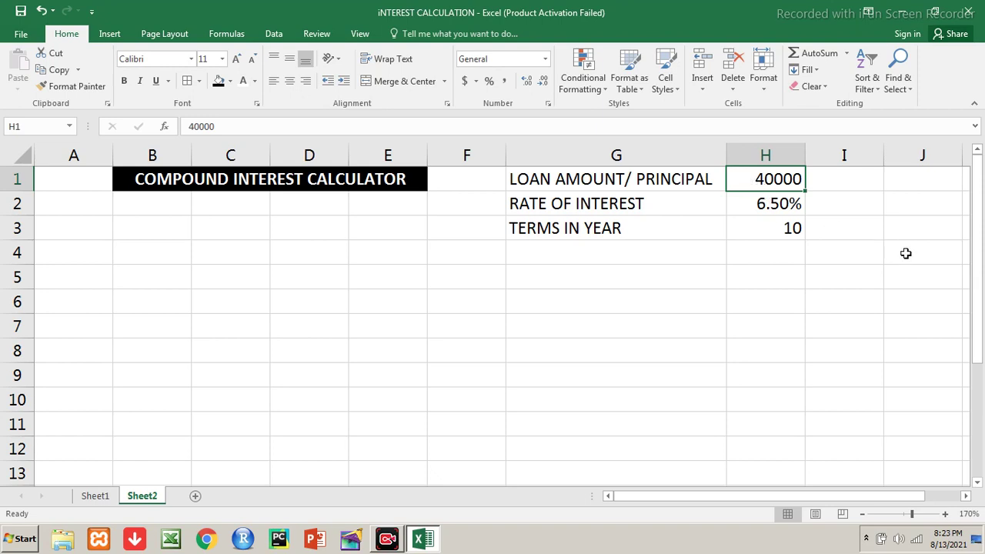
key(ctrl+1)
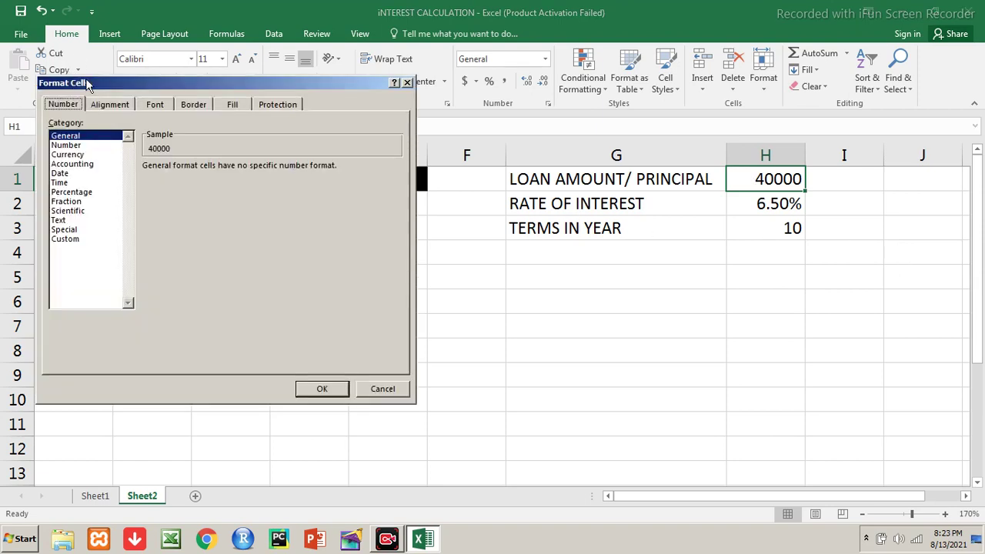
Format H1 as Currency with the ₹ English (India) symbol, showing ₹ 40,000.00
drag(87, 83, 248, 107)
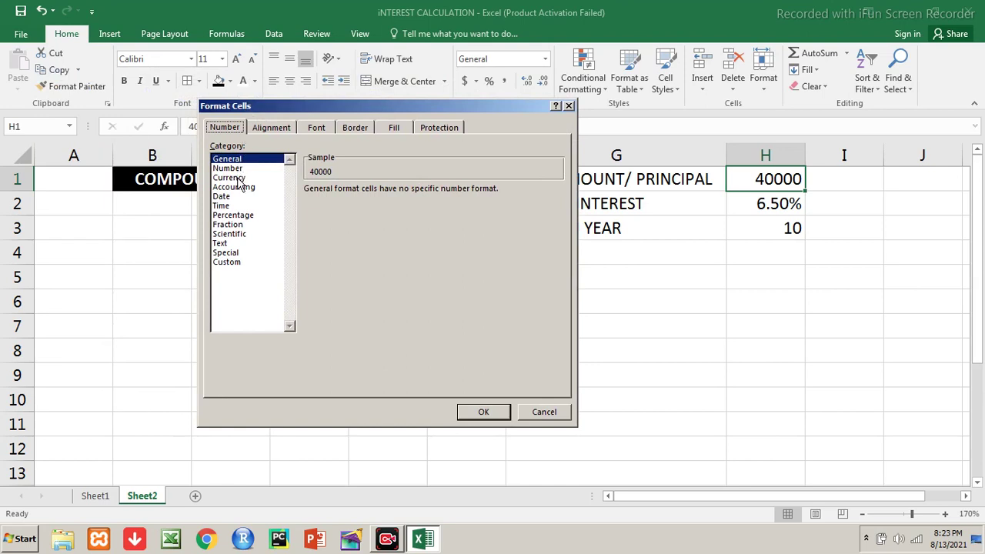
click(231, 178)
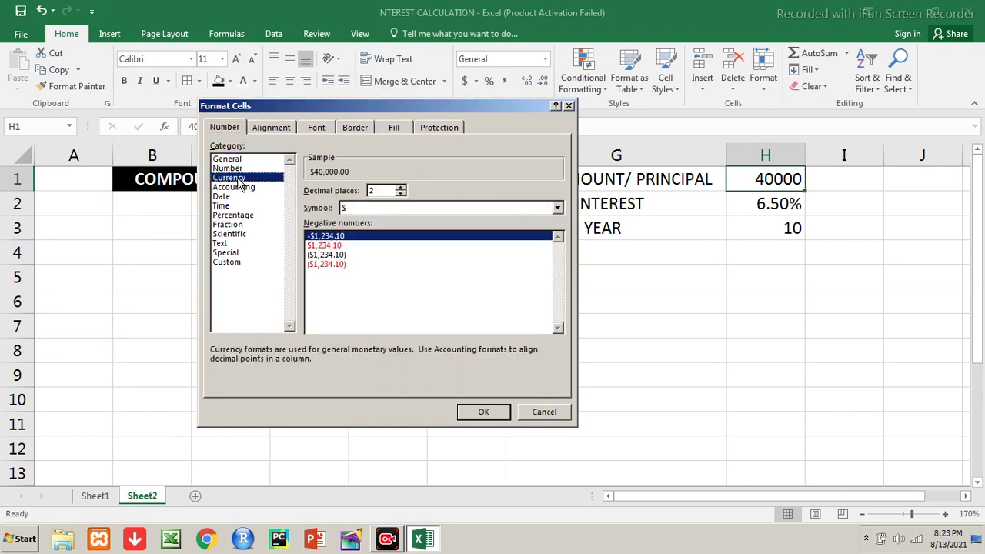
click(359, 210)
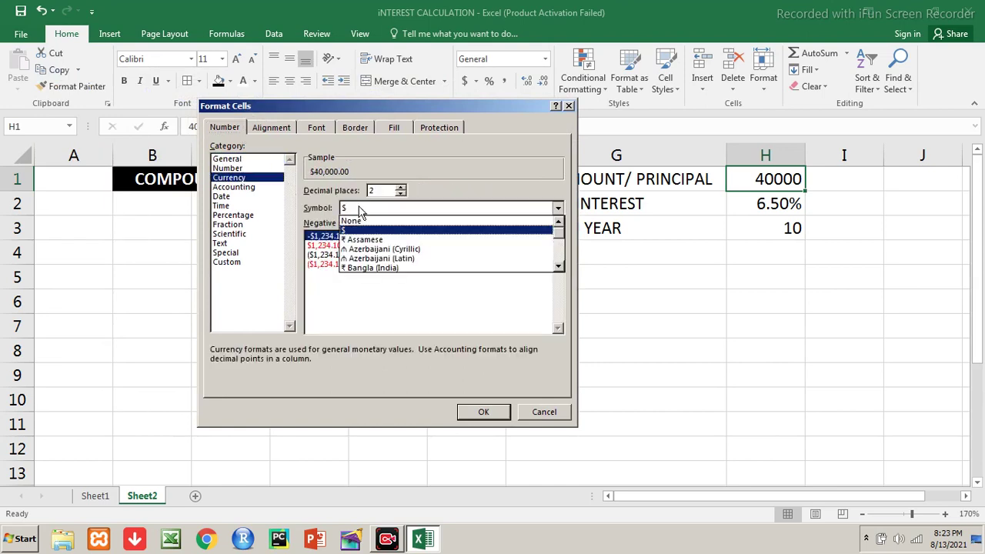
click(559, 267)
click(559, 267)
click(559, 267)
click(558, 267)
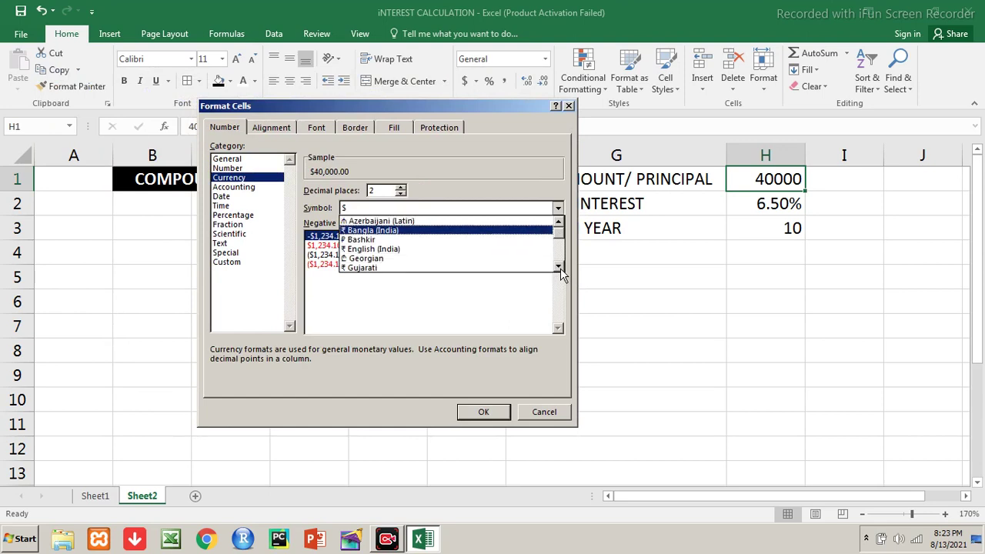
click(474, 249)
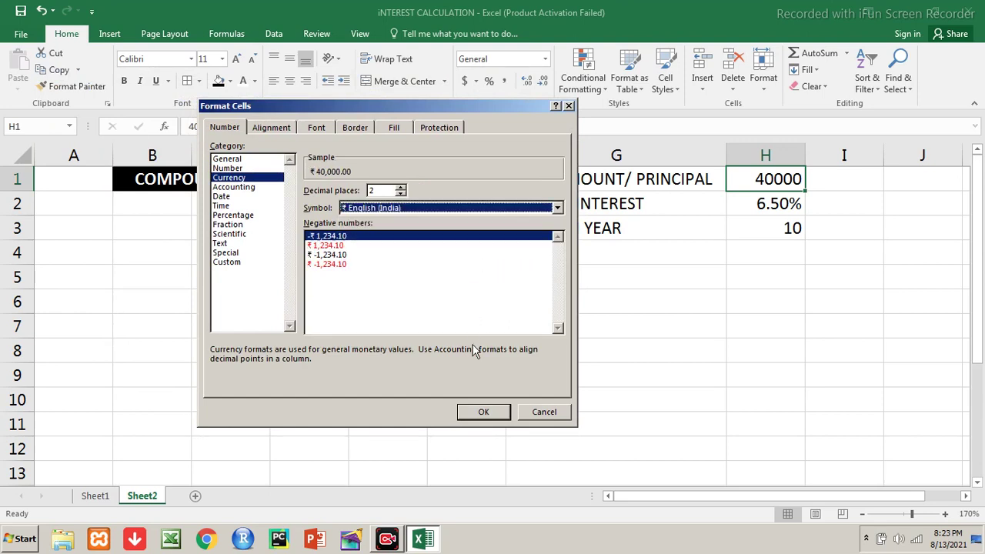
click(484, 412)
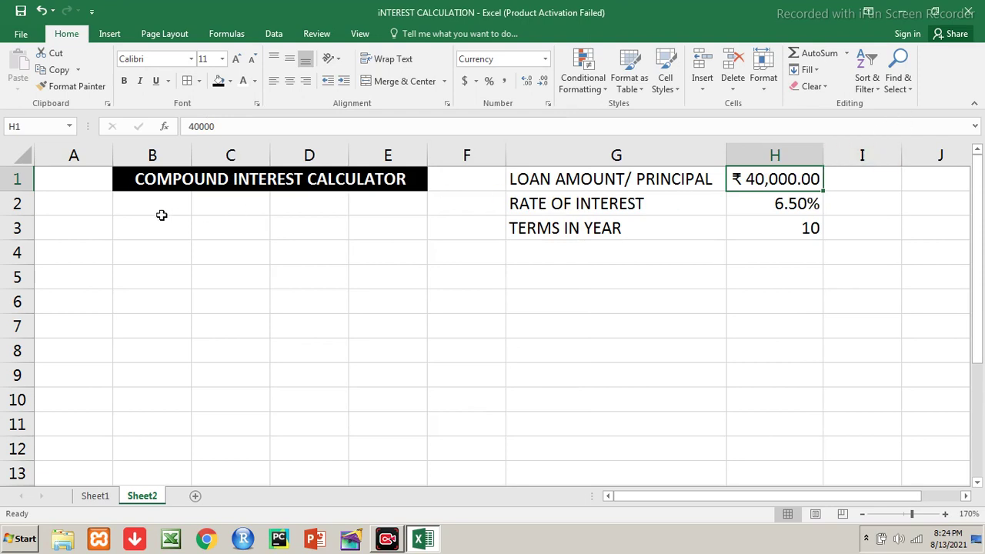
click(85, 227)
Enter headers YEAR and PRINCIPAL AMOUNT in A3:B3 and autofit column B
text(YEAR)
key(Tab)
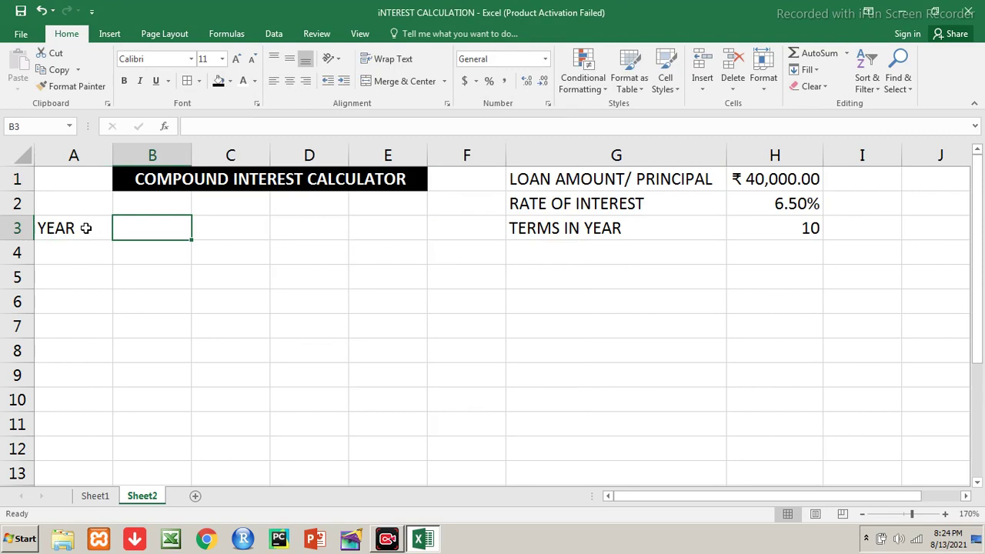
text(PRINCIPAL AMOUNT)
key(Tab)
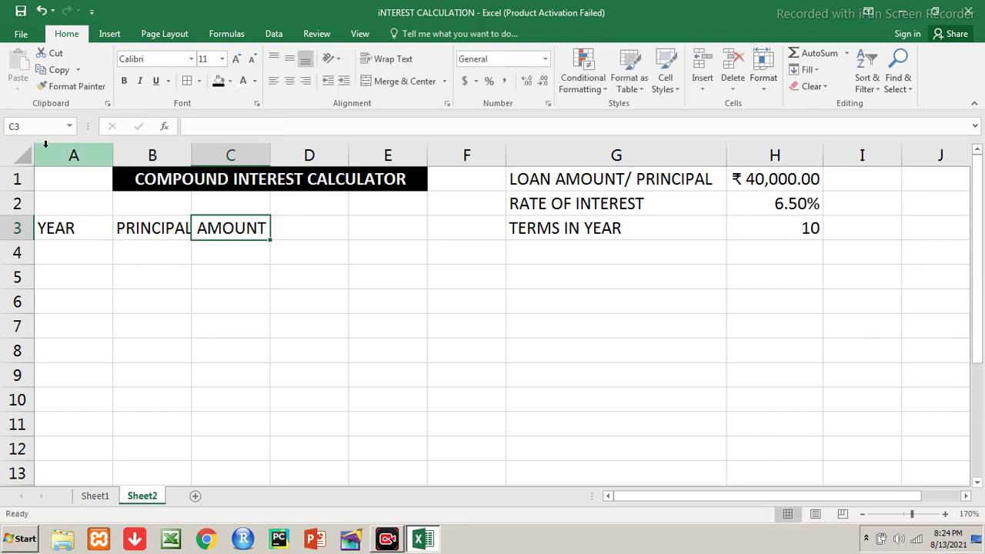
double_click(192, 160)
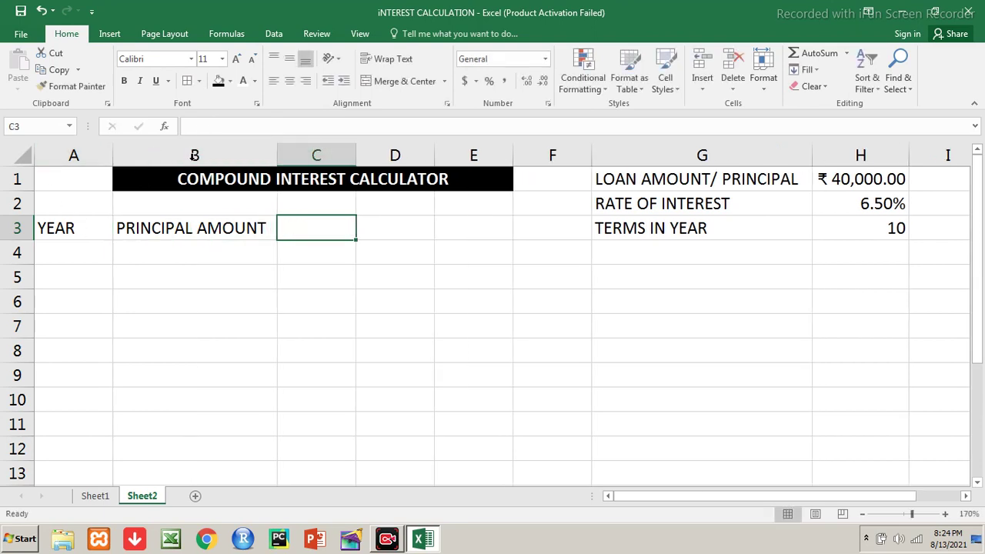
Add headers INTEREST and COMPOUND INTEREST in C3:D3, autofit column D, and narrow column F
text(INTEREST)
key(Tab)
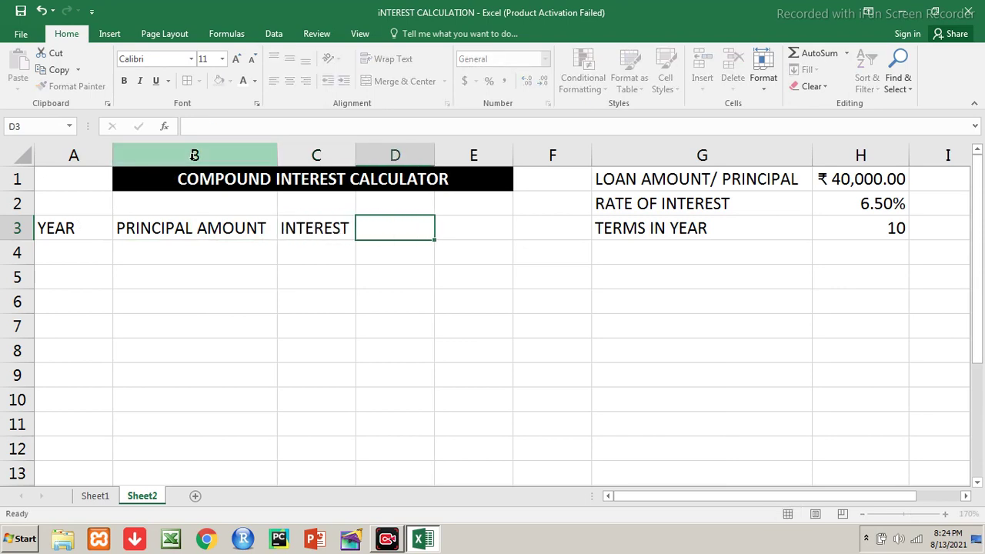
text(COMPOUND INTE)
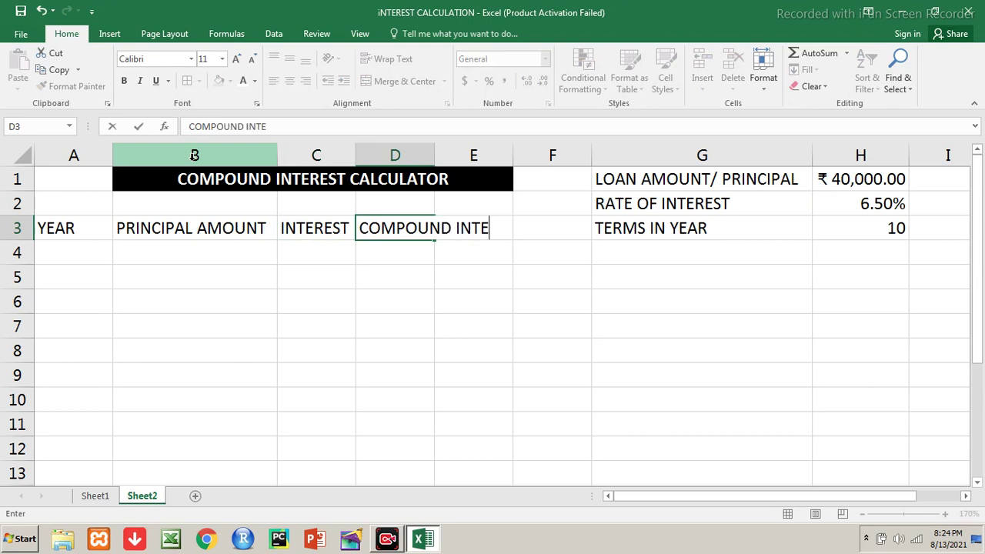
text(RESR)
key(BackSpace)
key(BackSpace)
key(BackSpace)
text(EST)
key(Return)
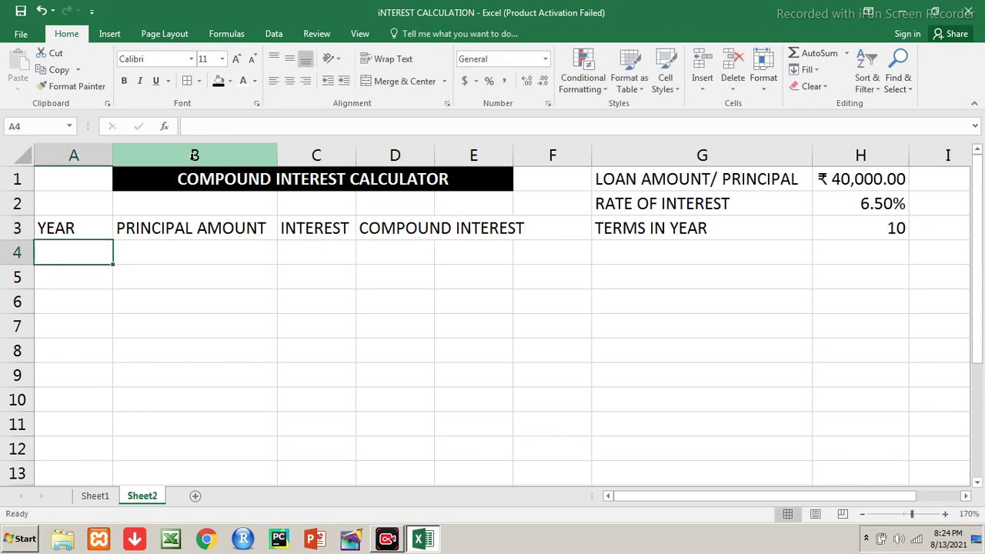
double_click(436, 153)
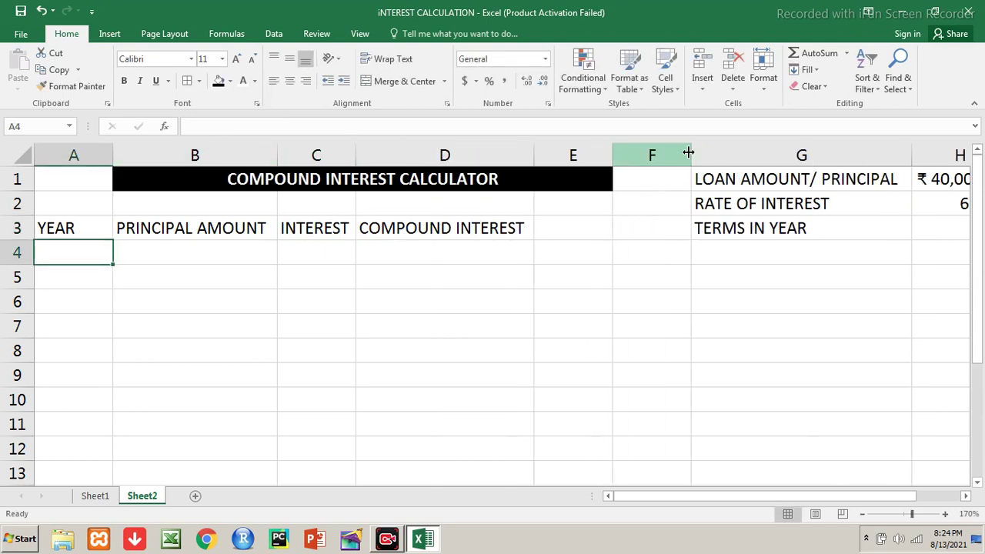
drag(692, 150, 630, 163)
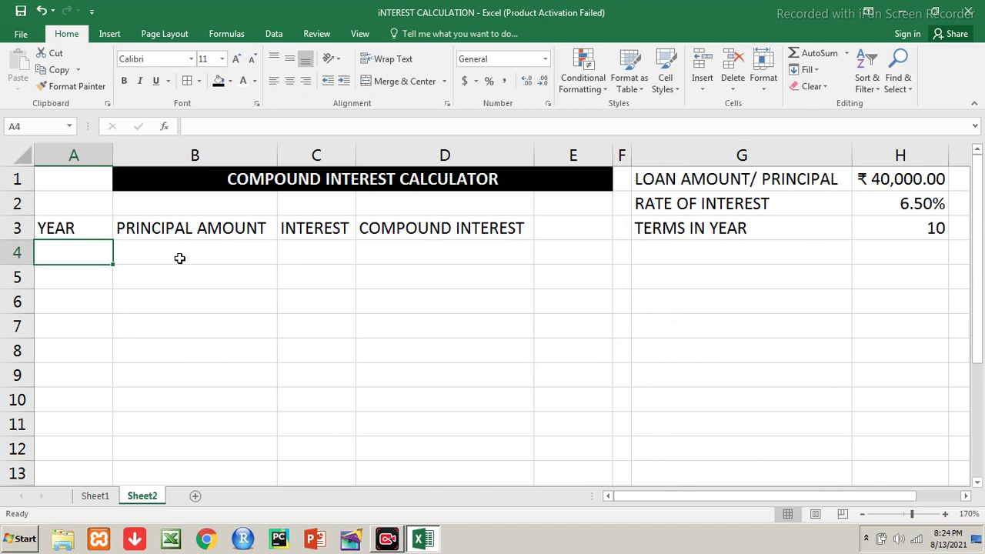
Enter 1ST and 2ND in A4:A5 and fill the year series down to 10th in A13
text(1ST)
key(Return)
text(2ND)
key(Return)
key(Up)
key(Up)
key(shift+Down)
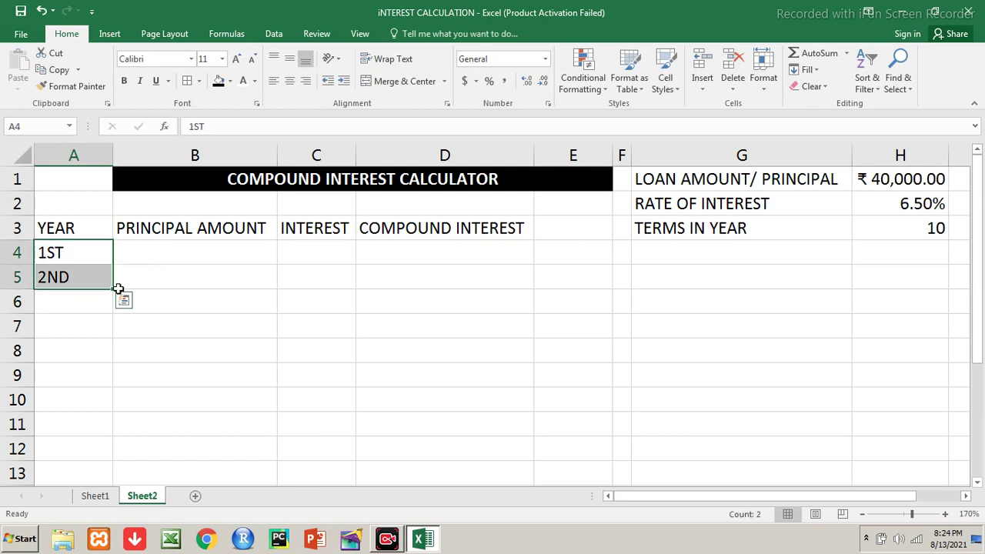
mouse_move(113, 289)
mouse_down()
mouse_move(110, 446)
mouse_move(97, 477)
mouse_up()
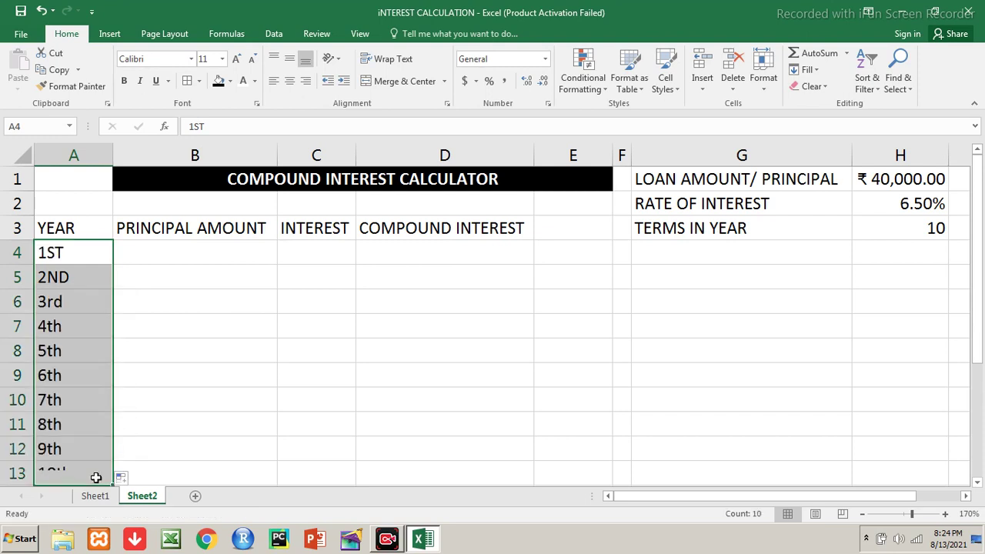
click(182, 262)
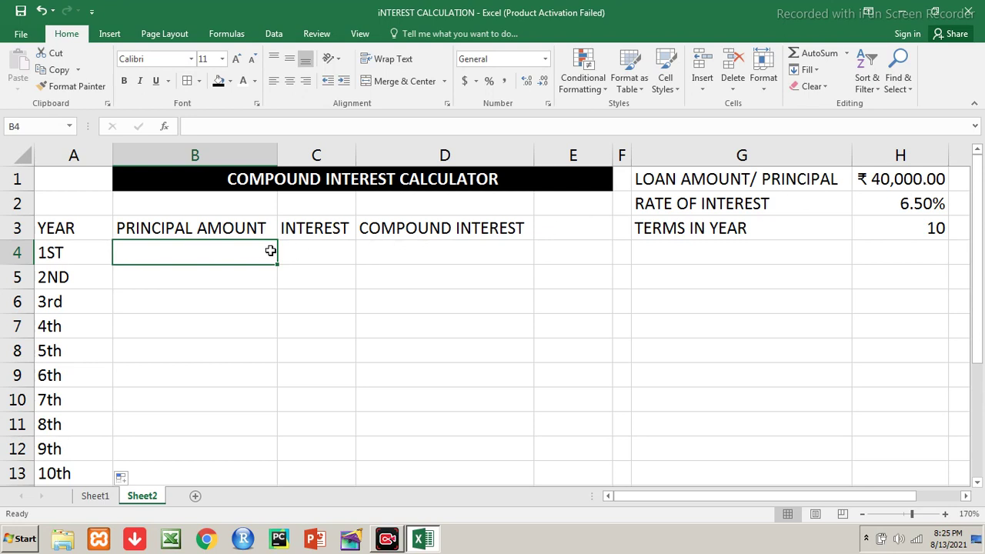
text(=)
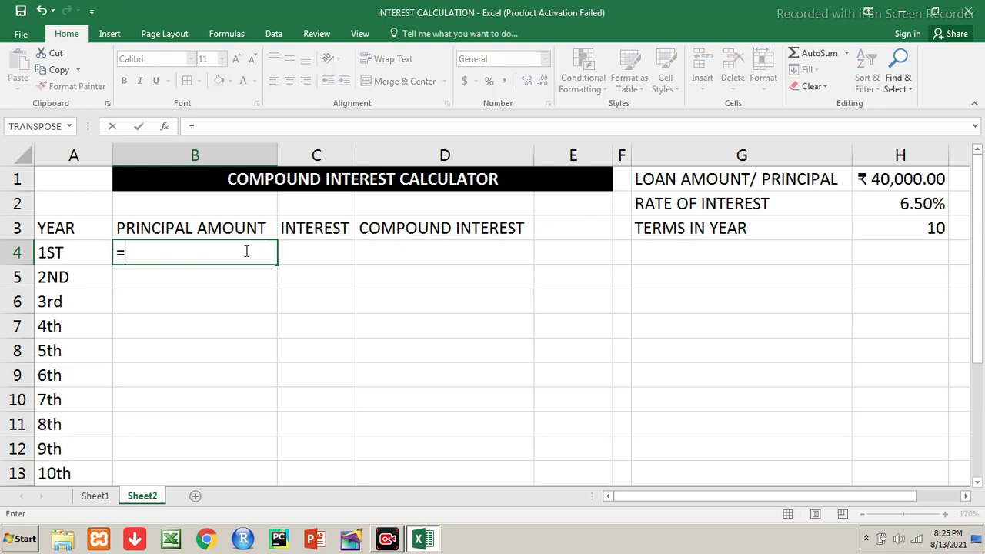
Link B4 to the principal in H1, then change the principal to 75,000
click(875, 179)
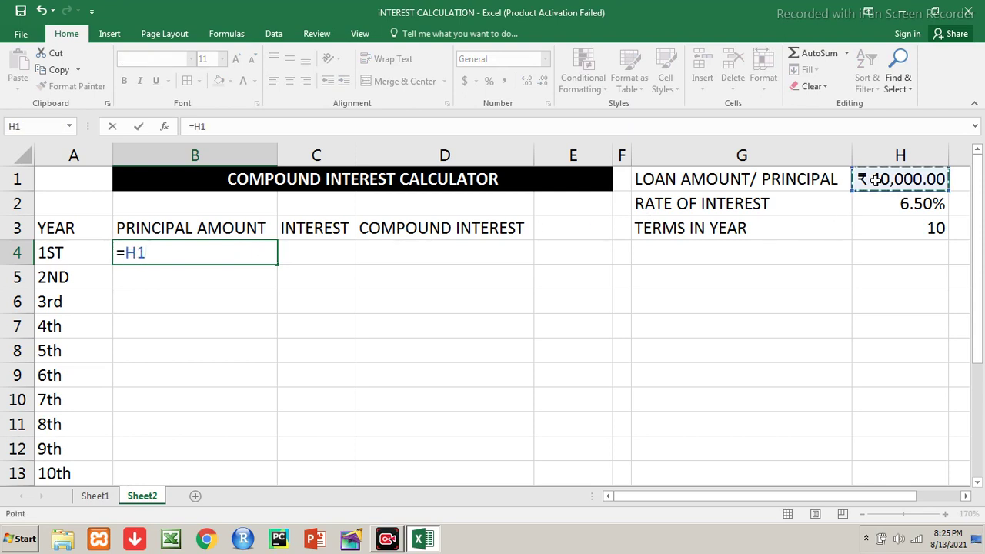
key(Return)
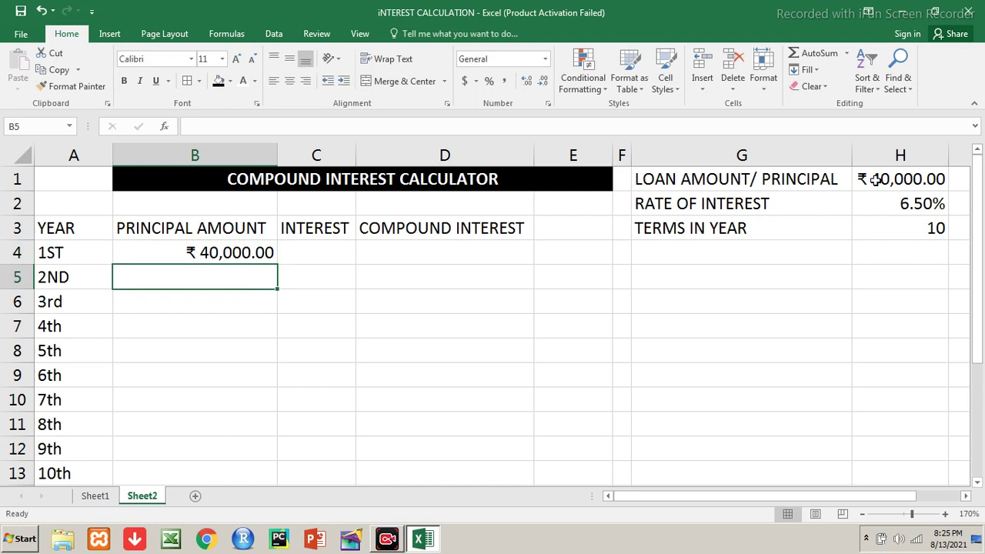
key(Up)
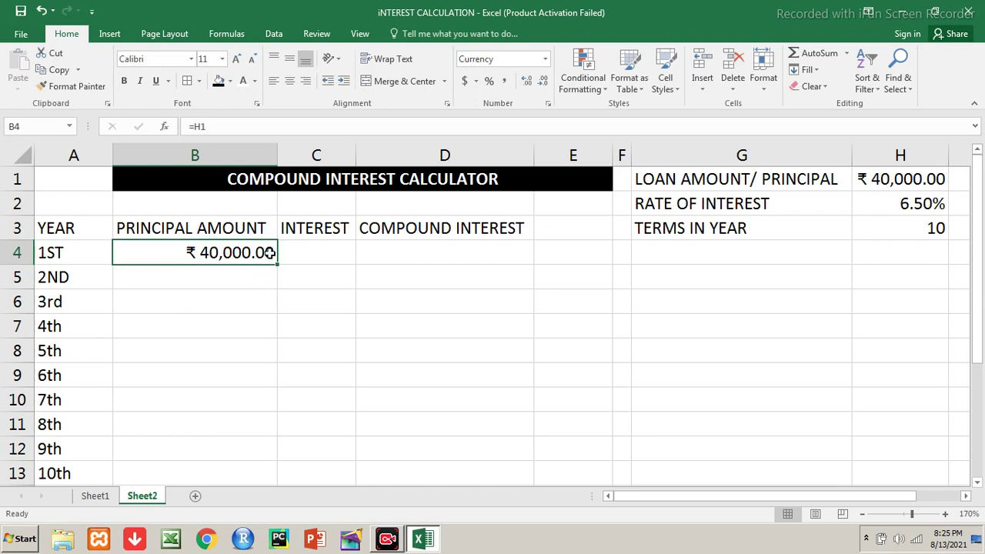
click(863, 180)
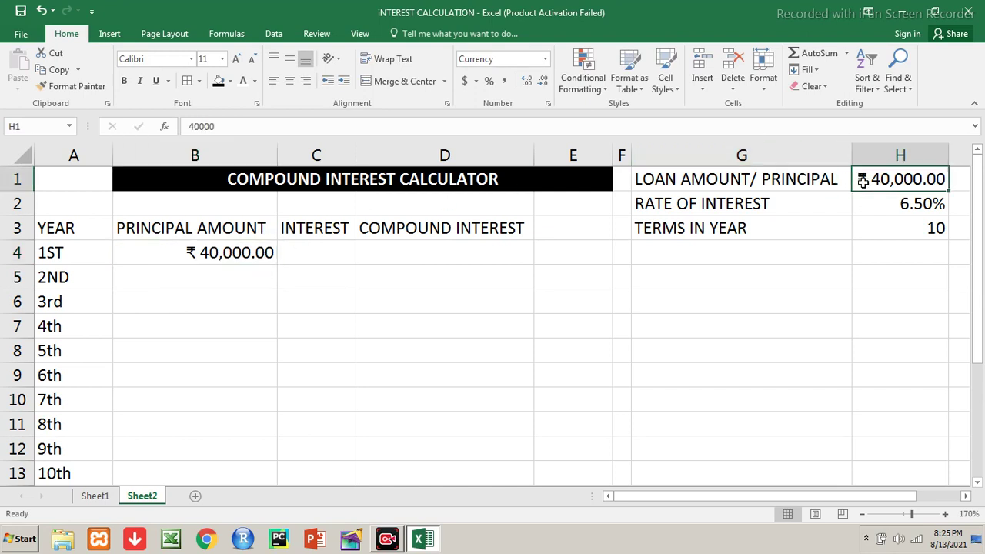
text(7)
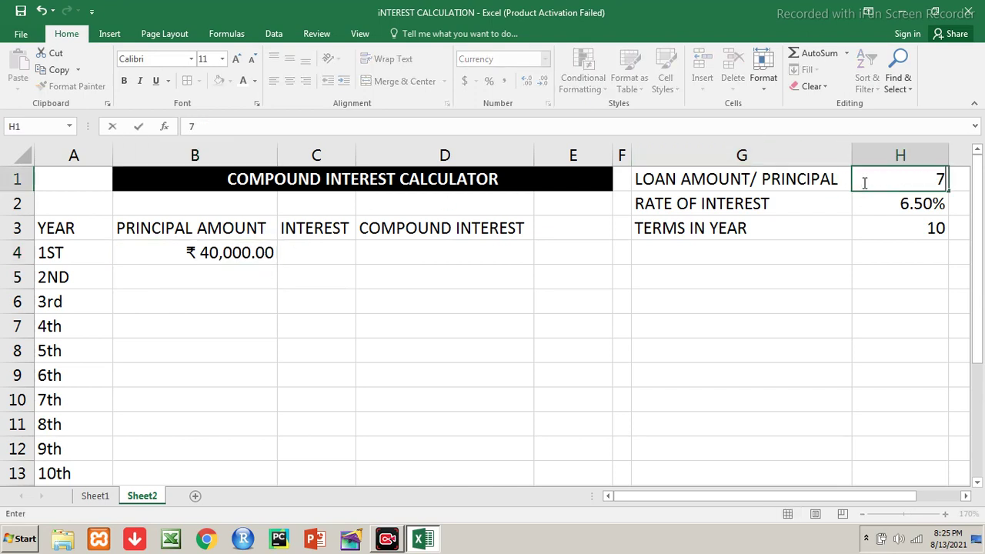
text(₹ 75,000)
key(Return)
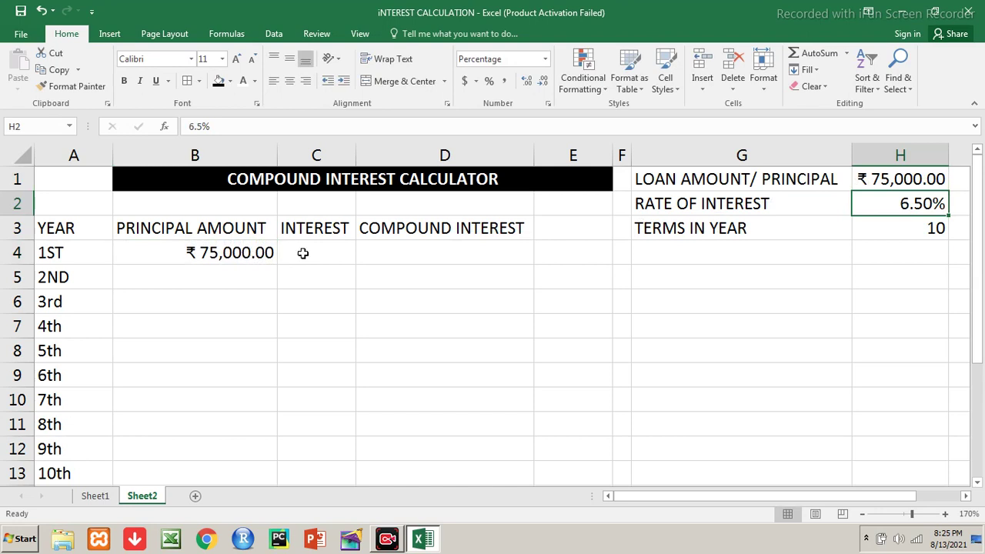
click(338, 253)
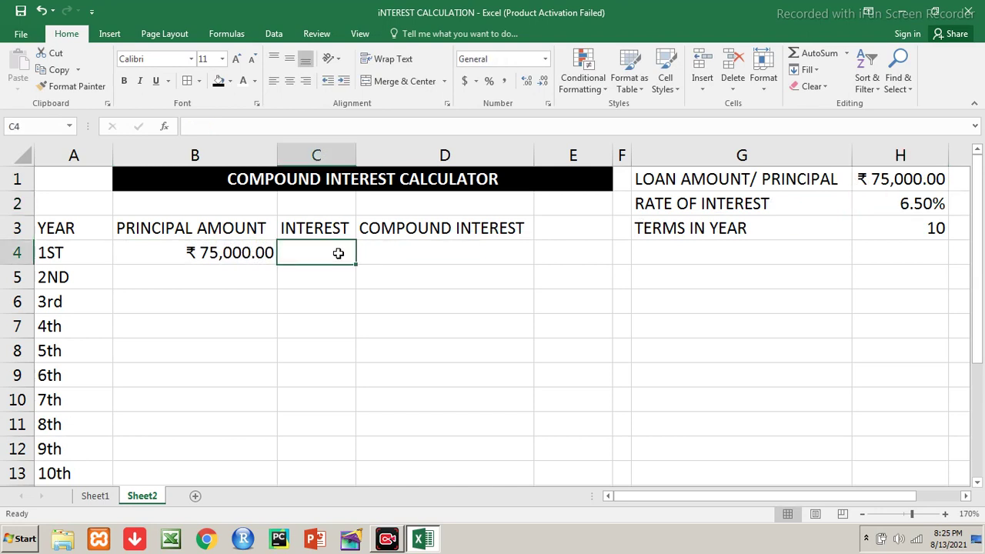
Enter the first-year interest formula =B4*H2 in C4
text(=)
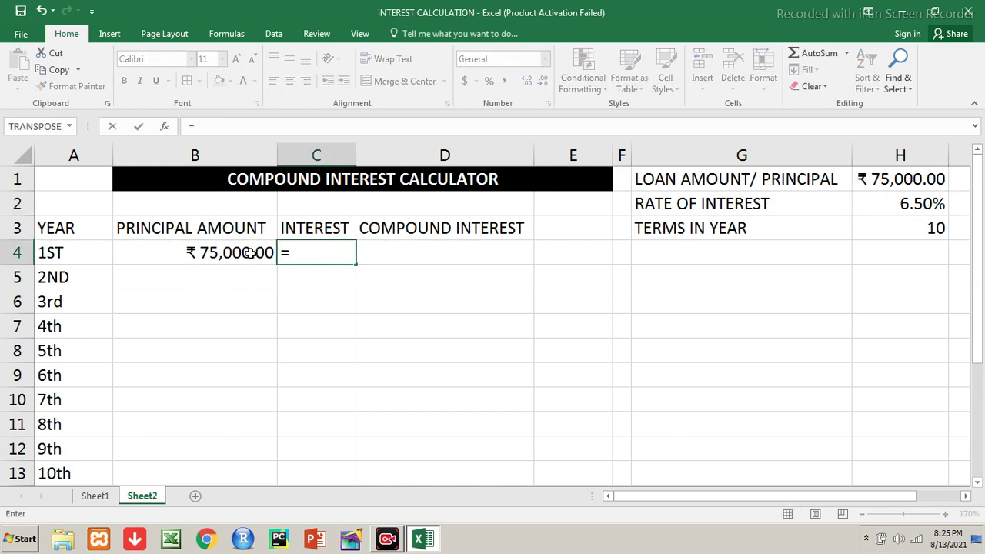
click(250, 254)
text(*)
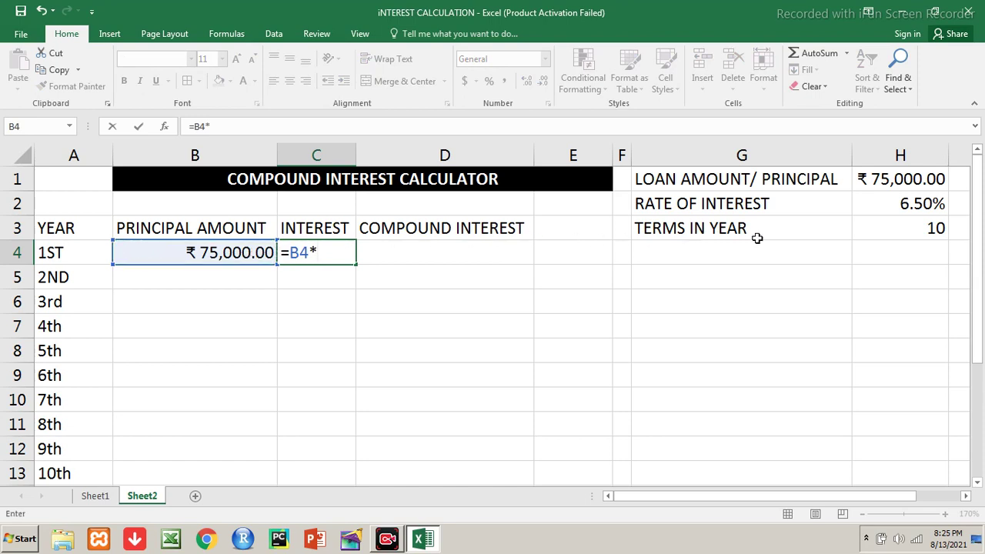
click(886, 205)
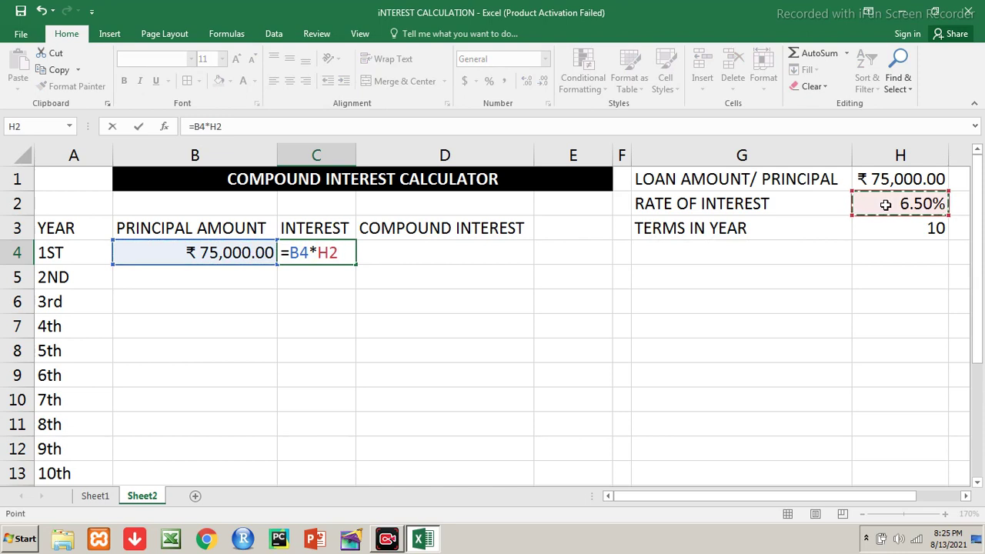
key(Return)
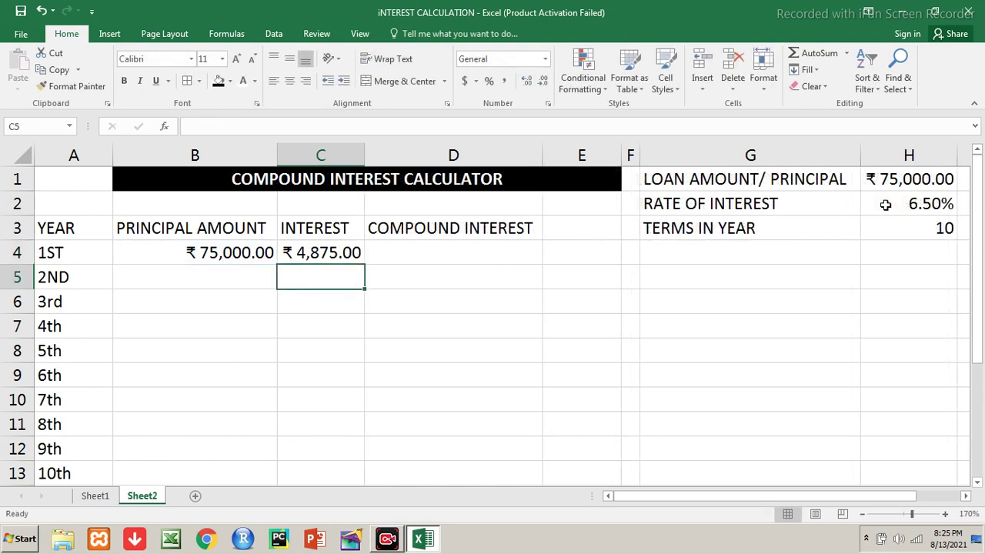
key(Up)
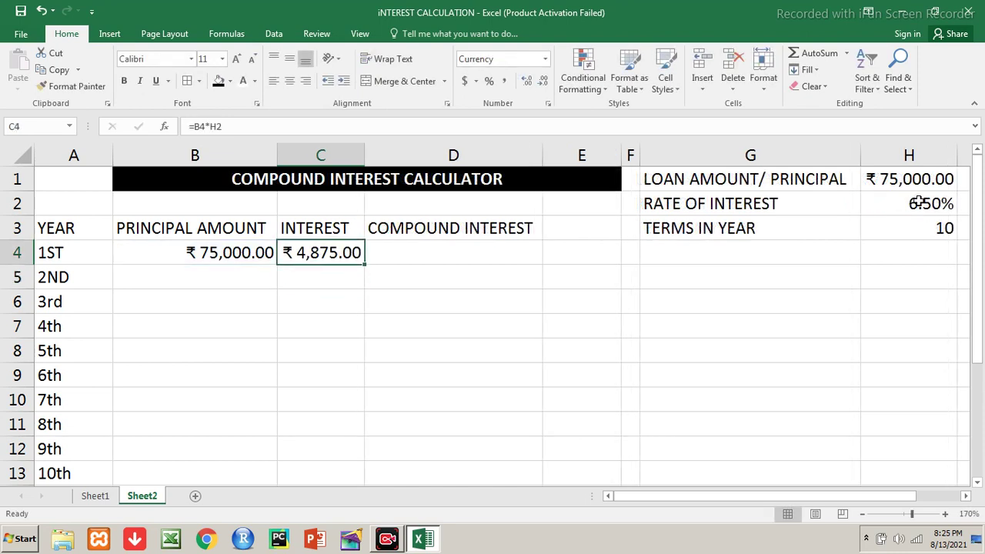
Change the rate to 9% and the principal to 55,000 to test the interest formula
click(919, 202)
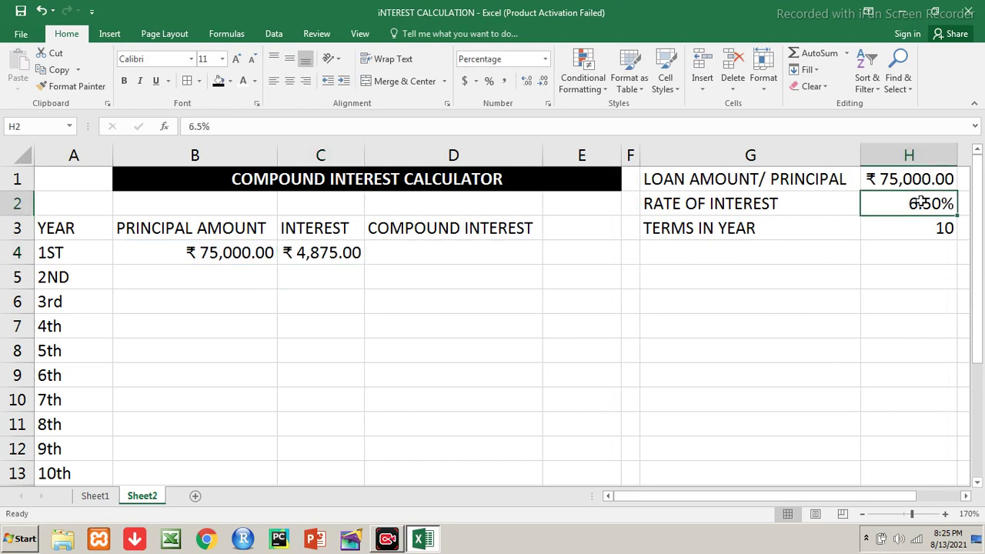
text(9)
key(Return)
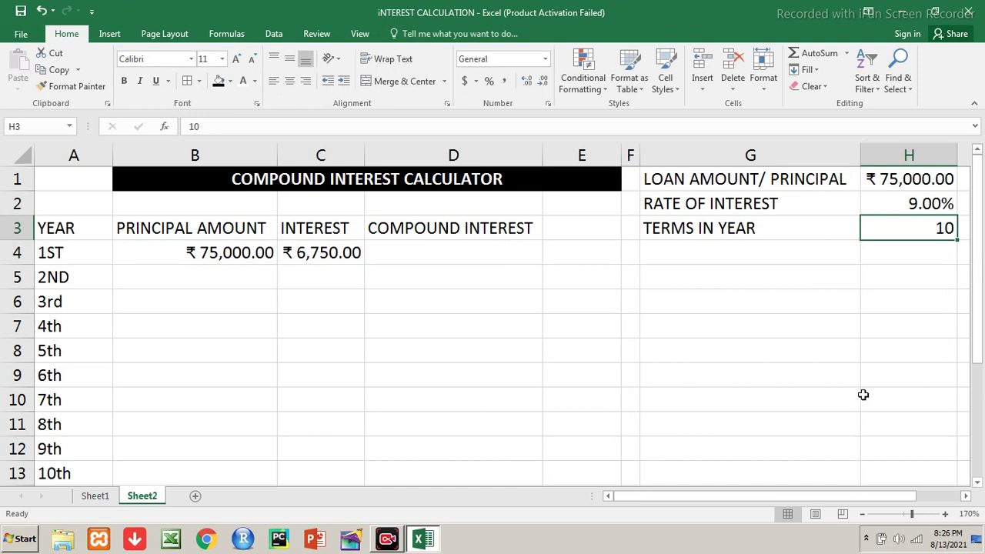
click(343, 253)
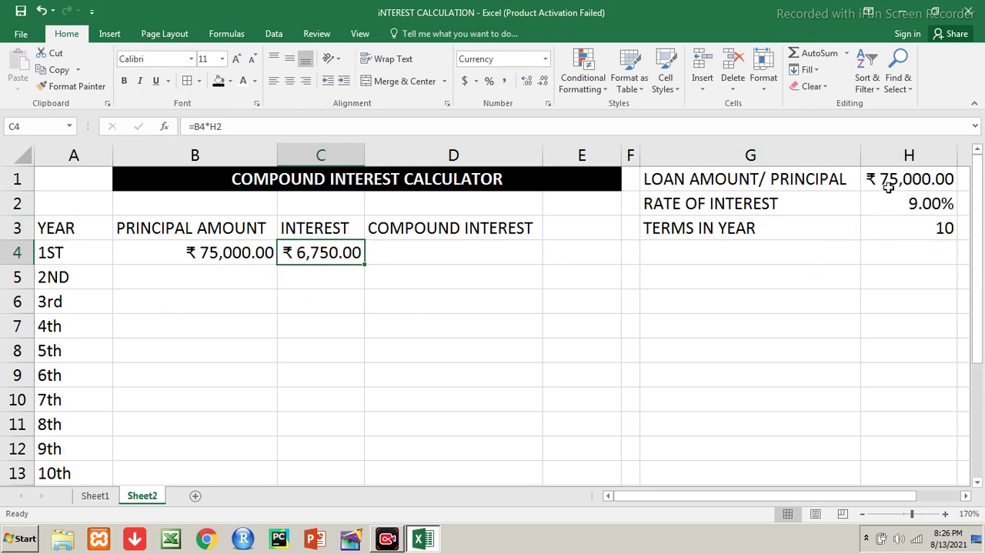
click(889, 187)
text(55,000)
key(Return)
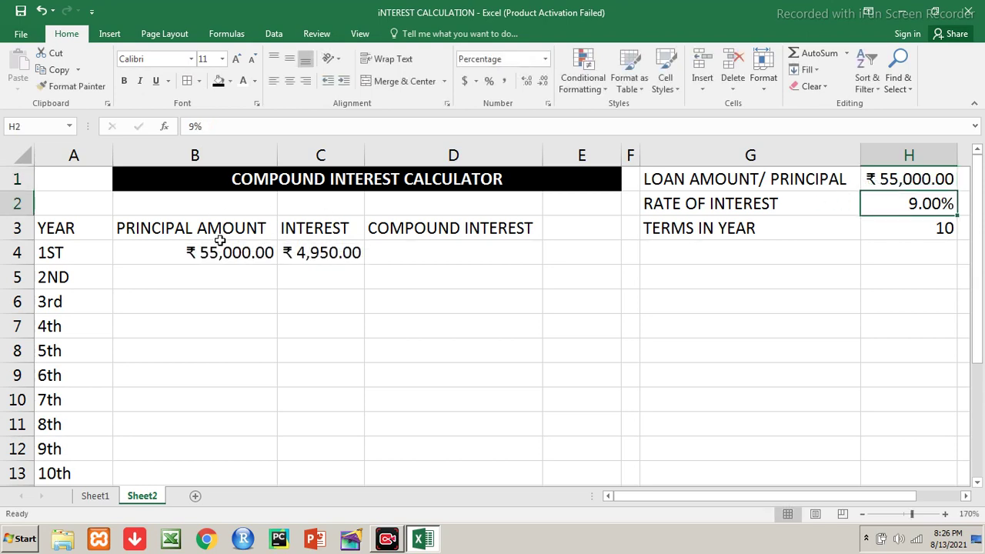
click(385, 258)
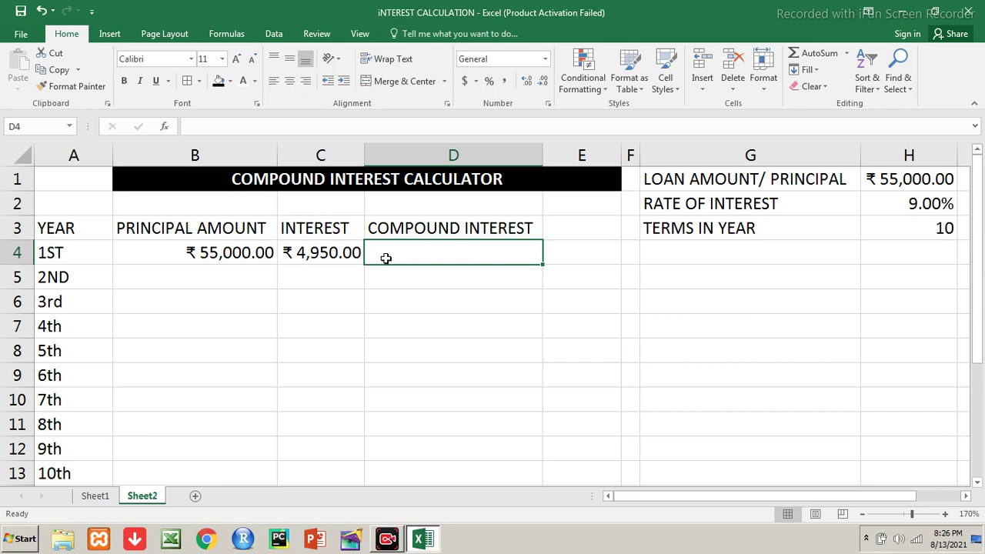
Enter =B4+C4 in D4 so year one's compound interest shows ₹59,950.00
text(=)
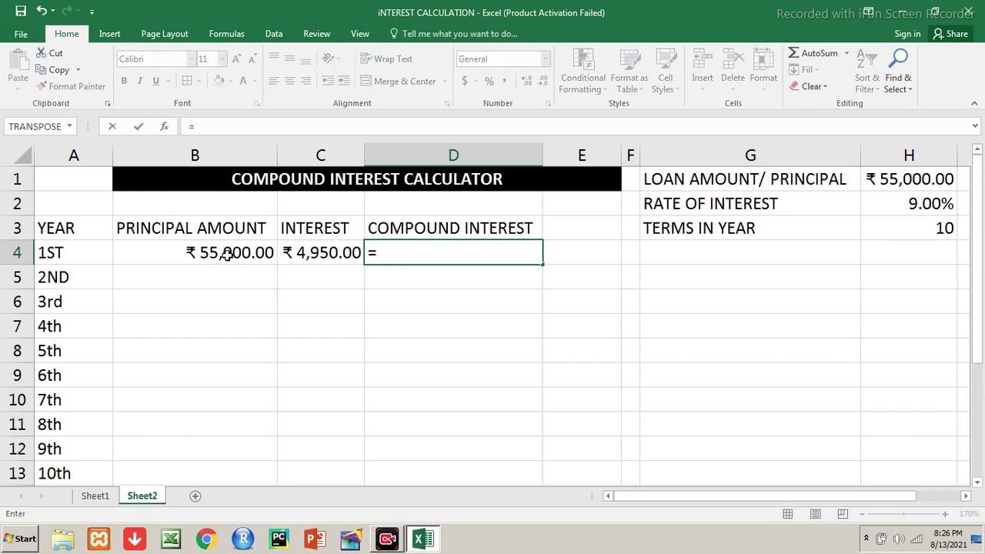
click(228, 257)
text(+)
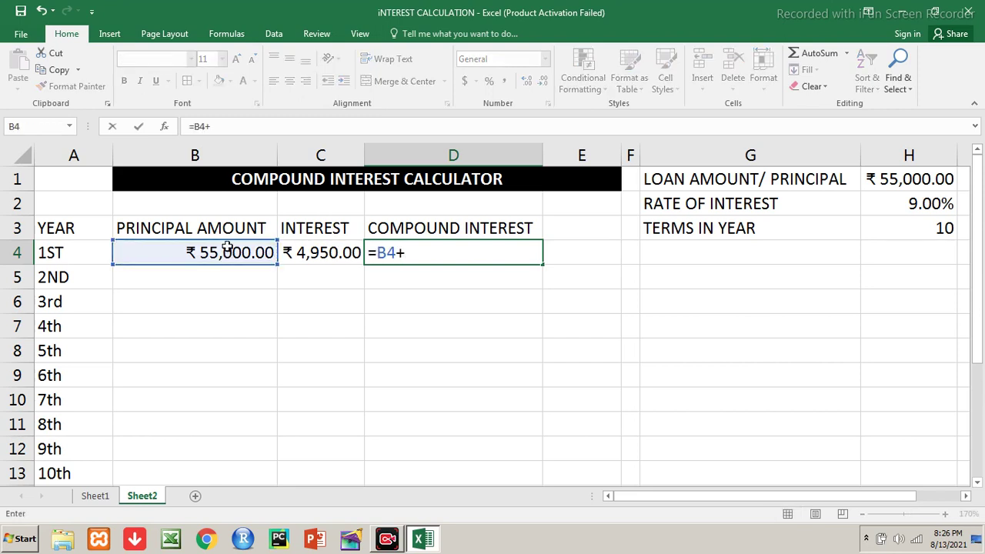
click(306, 260)
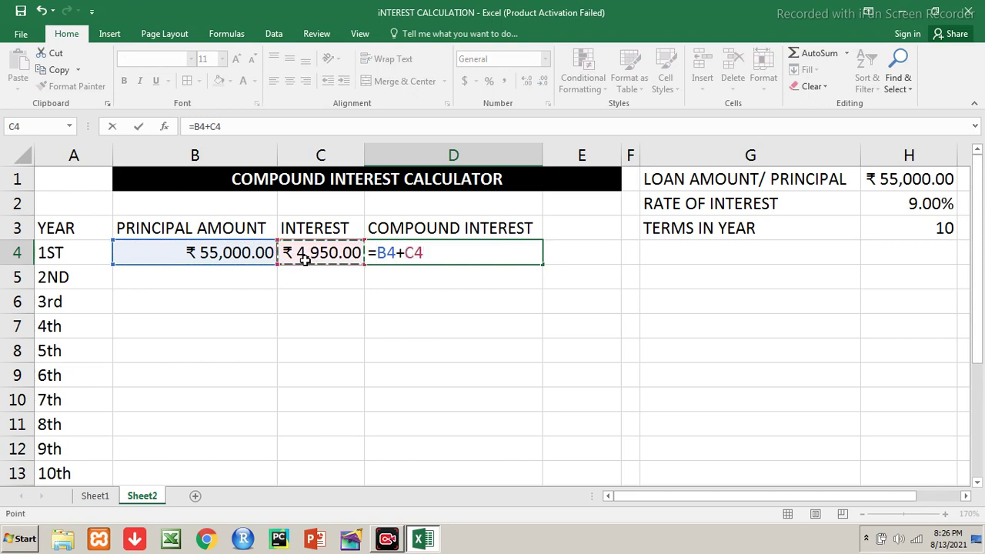
key(Return)
Confirm B4 references the loan amount in H1, then begin a formula in B5
key(Up)
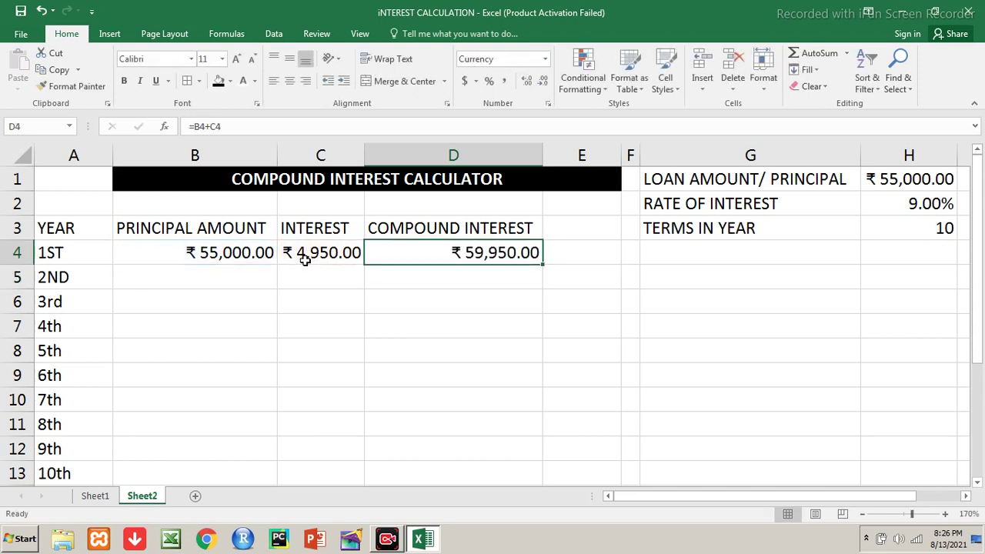
key(Left)
key(Left)
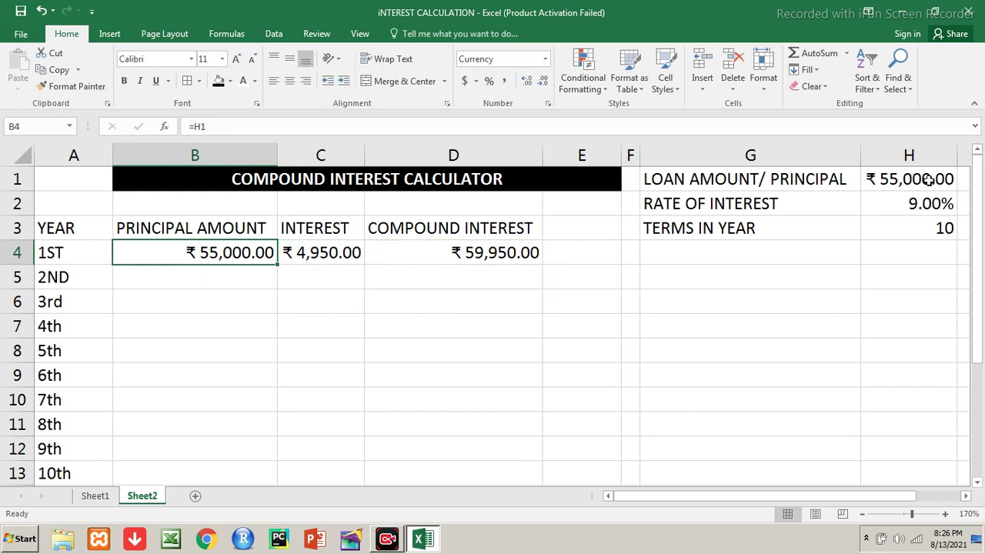
click(928, 179)
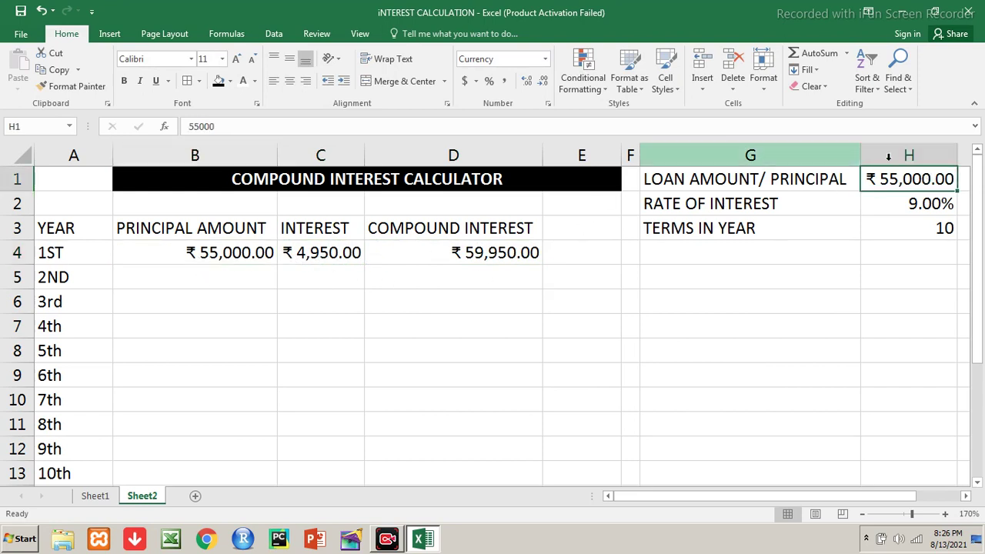
click(236, 255)
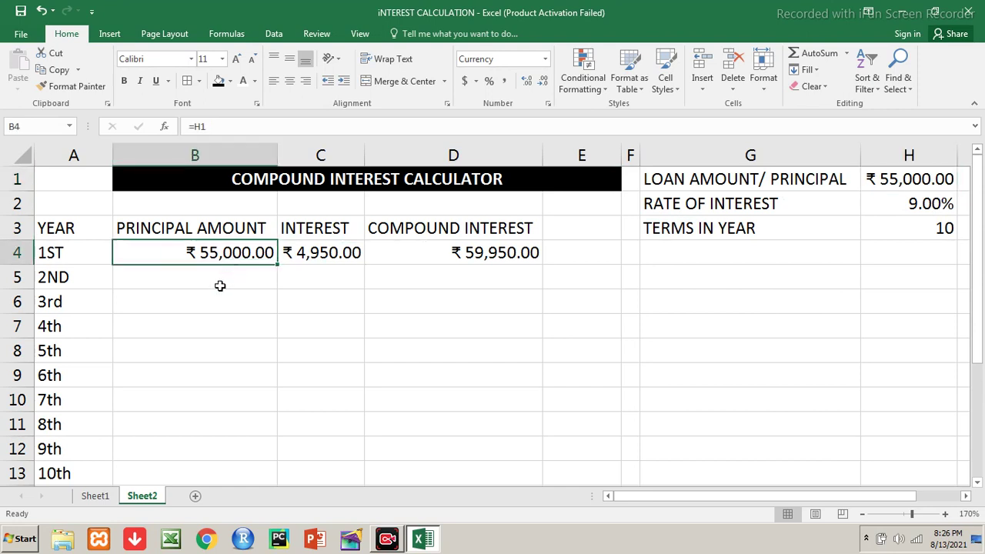
click(220, 285)
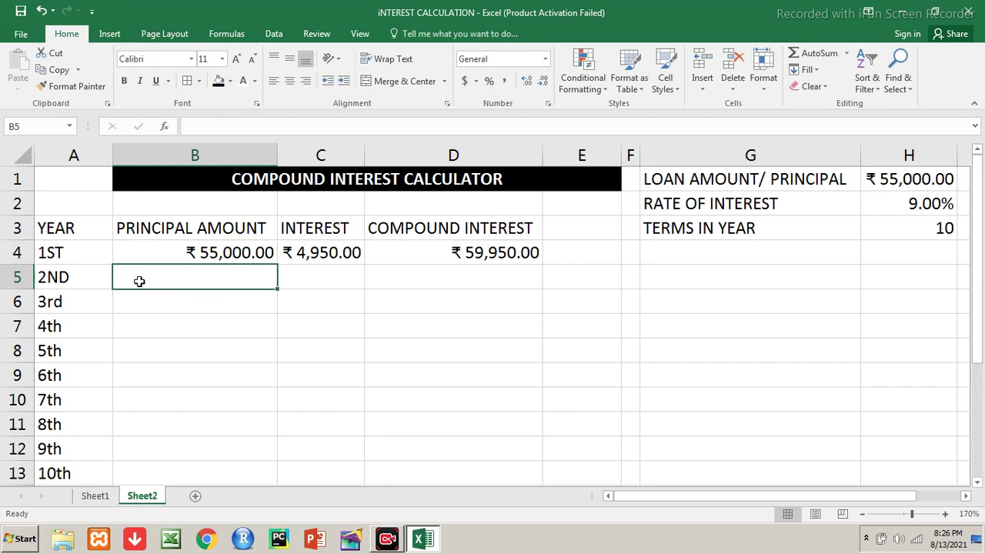
click(488, 254)
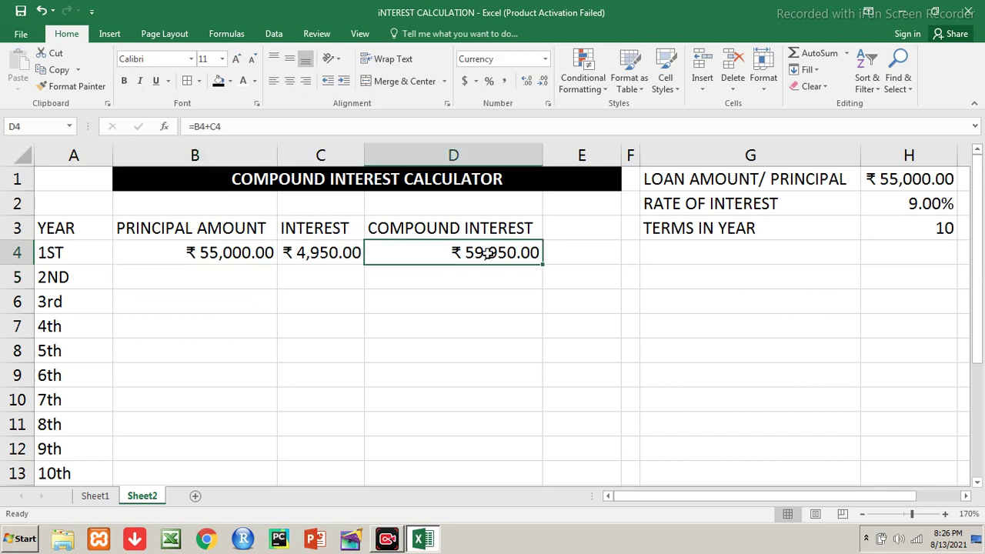
click(235, 281)
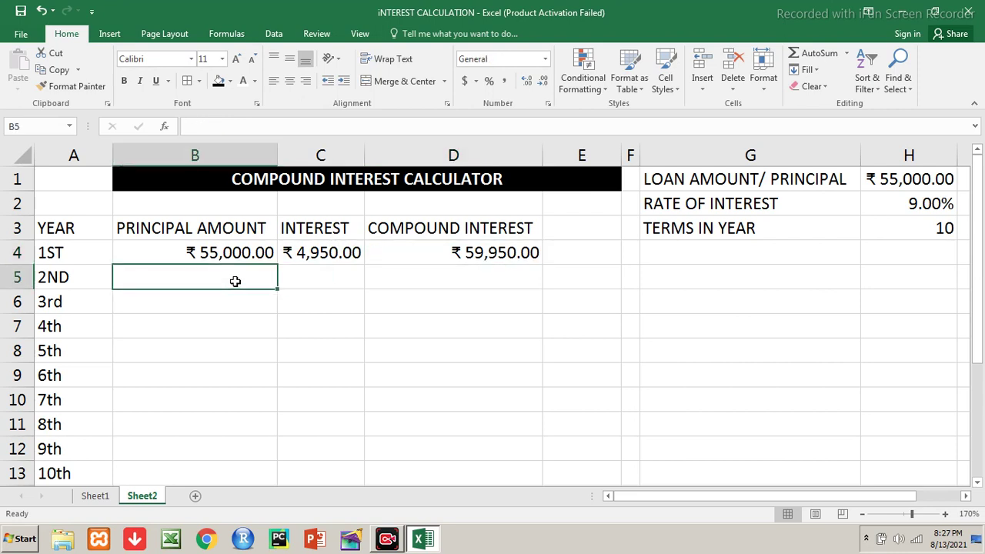
text(=)
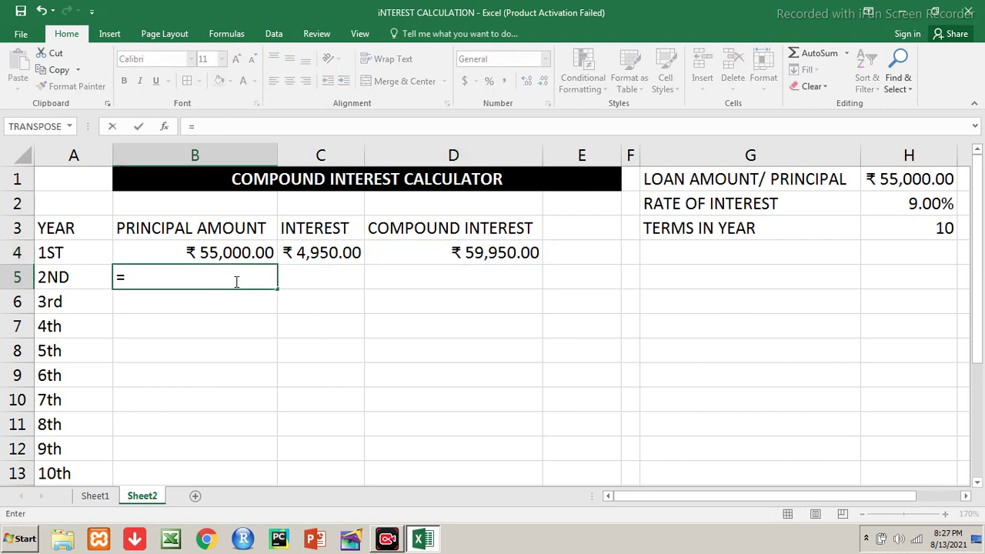
Carry year one's total (₹59,950.00) forward as the second-year principal in B5
click(441, 254)
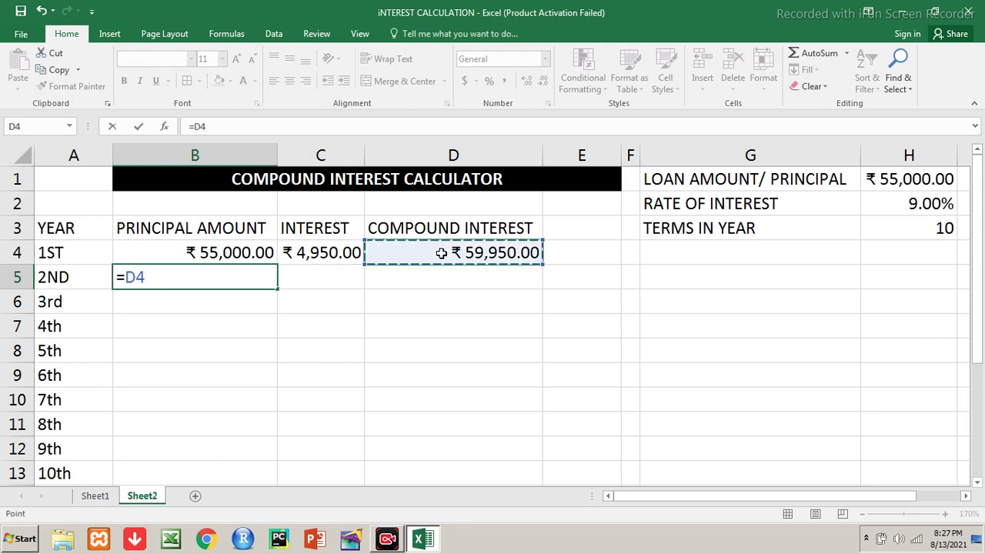
key(Return)
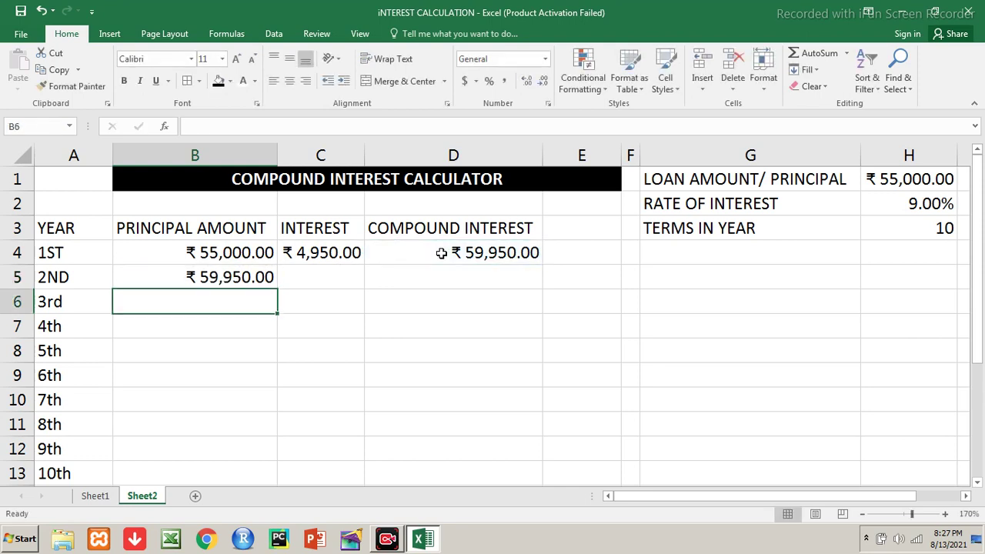
key(Up)
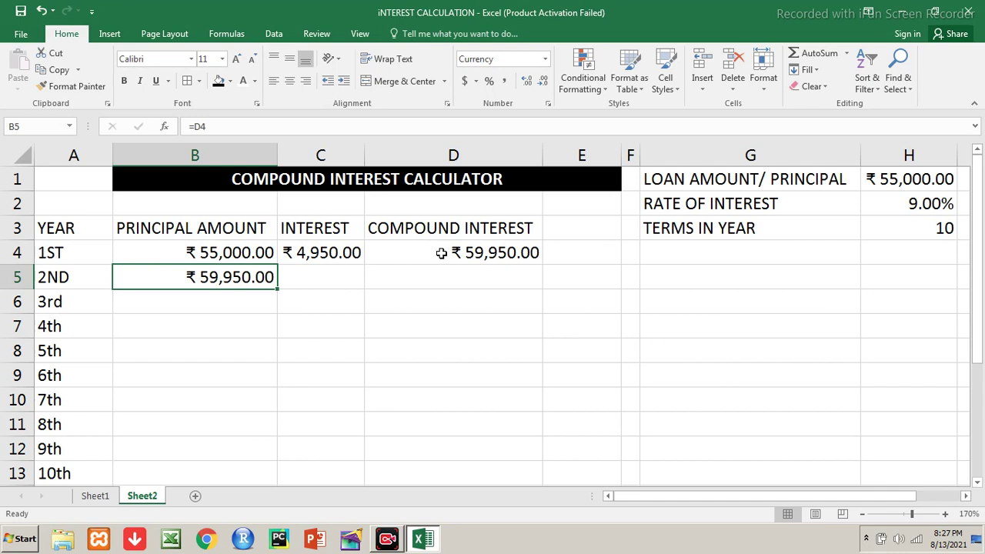
Enter =B5*H2 in C5, giving ₹5,395.50 second-year interest
key(Right)
text(=)
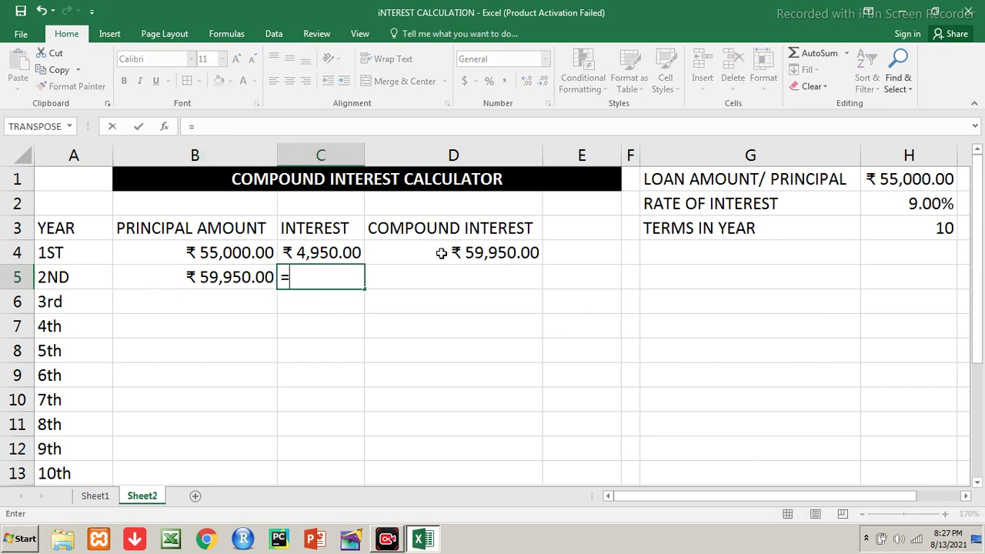
click(243, 279)
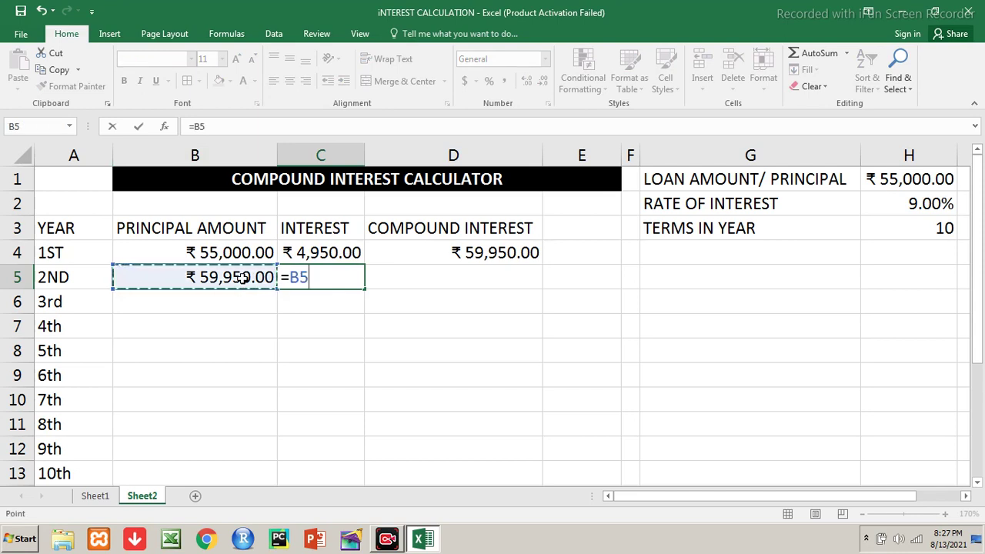
text(*)
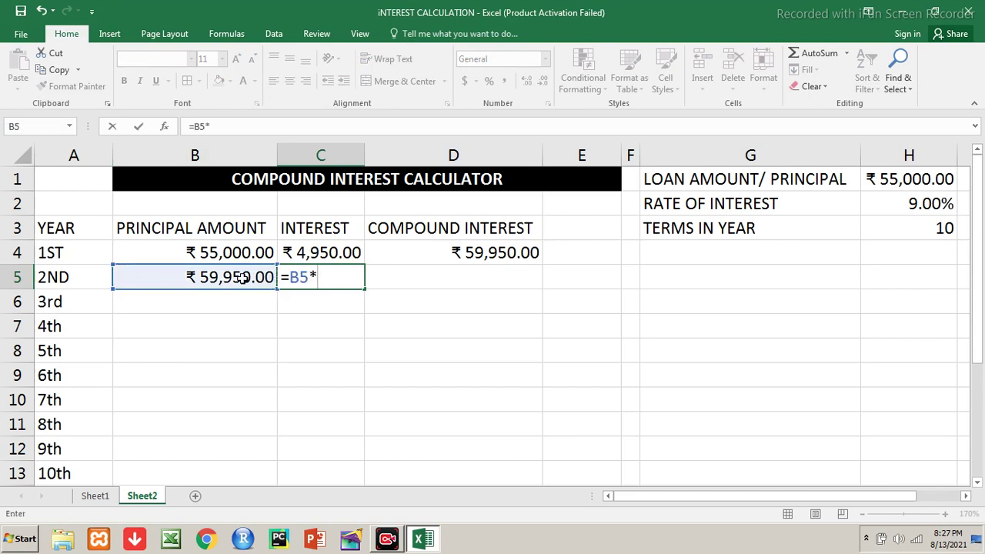
click(933, 204)
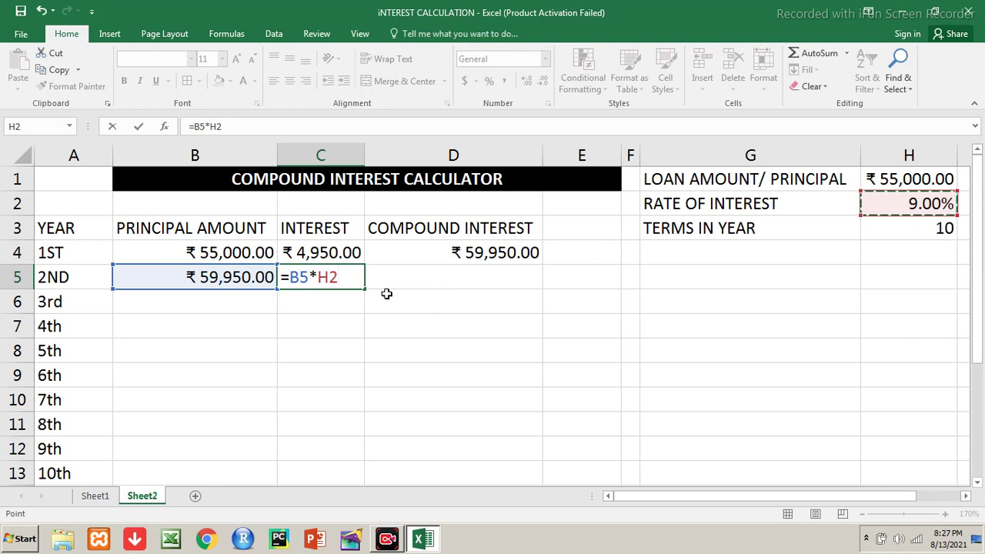
key(Return)
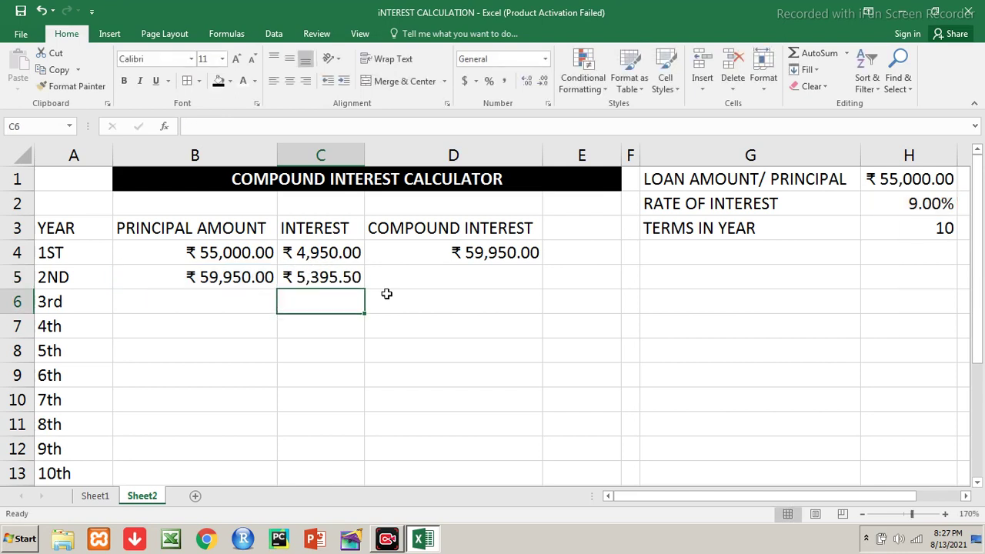
click(355, 282)
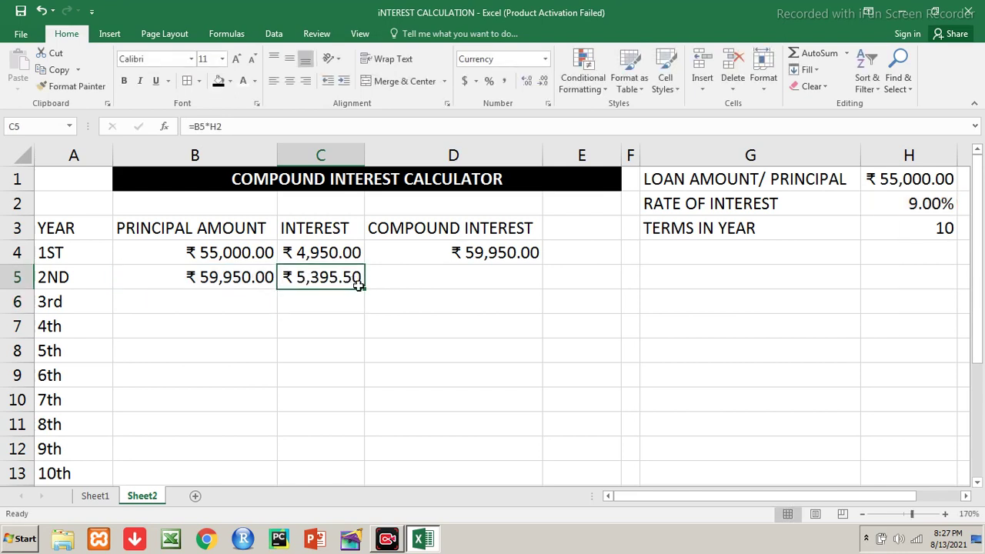
Fill C5 down to C8, clear the resulting ₹0.00 values, and begin a formula in D5
drag(364, 289, 365, 354)
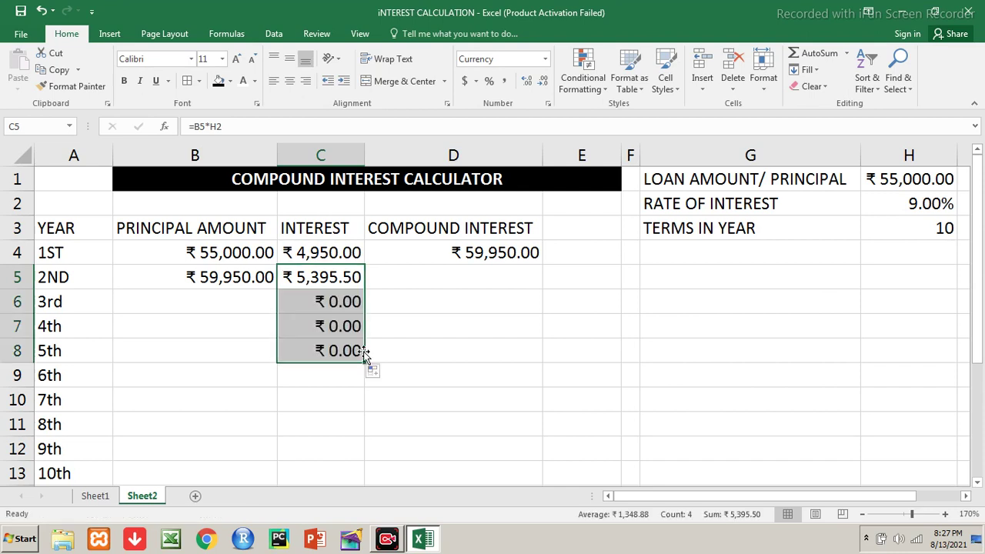
click(337, 295)
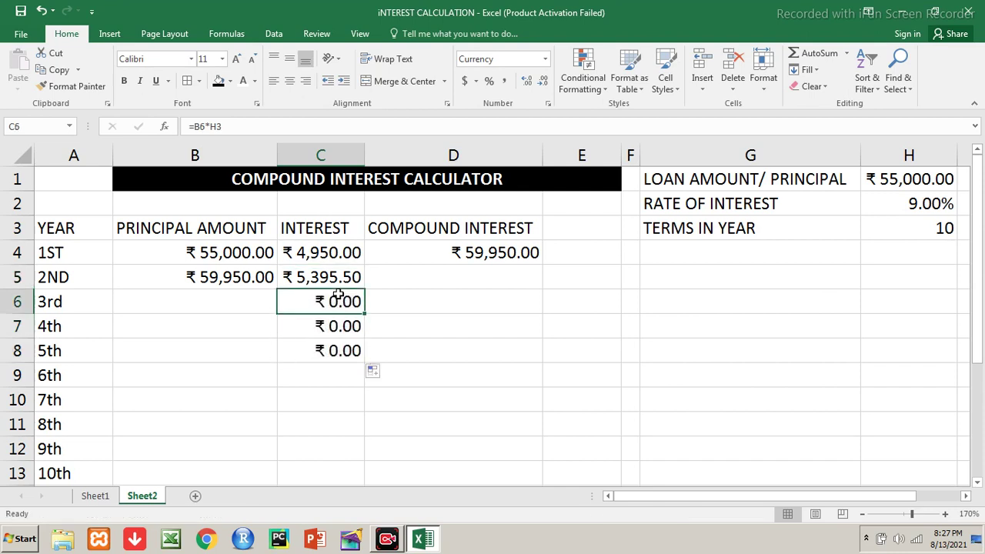
click(389, 277)
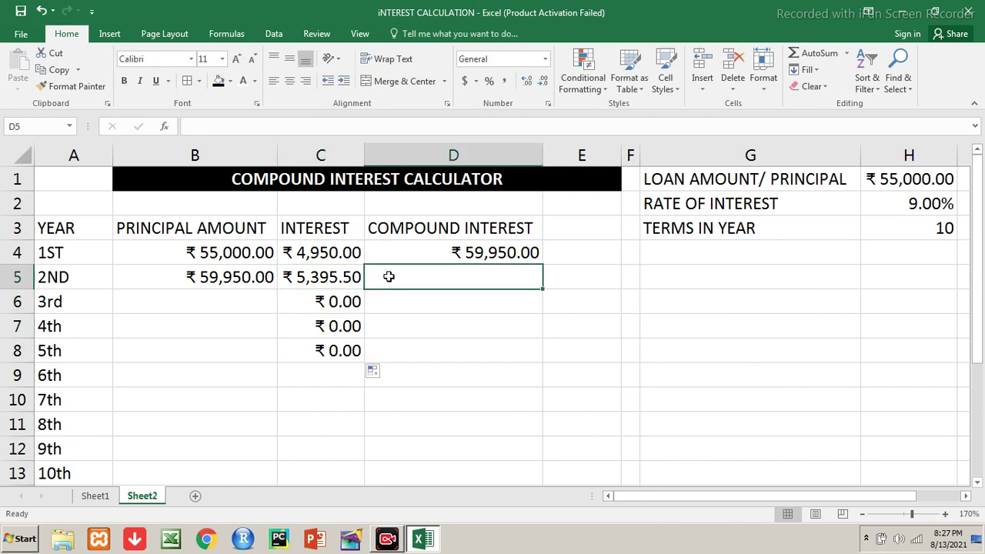
key(shift+Down)
key(shift+Down)
key(Left)
key(Down)
key(shift+Down)
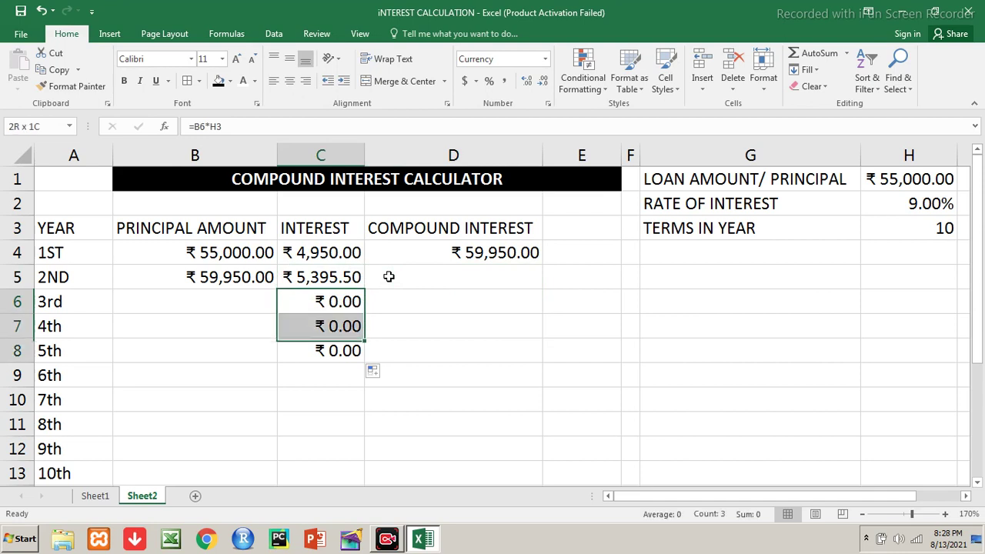
key(shift+Down)
key(shift+Down)
key(Delete)
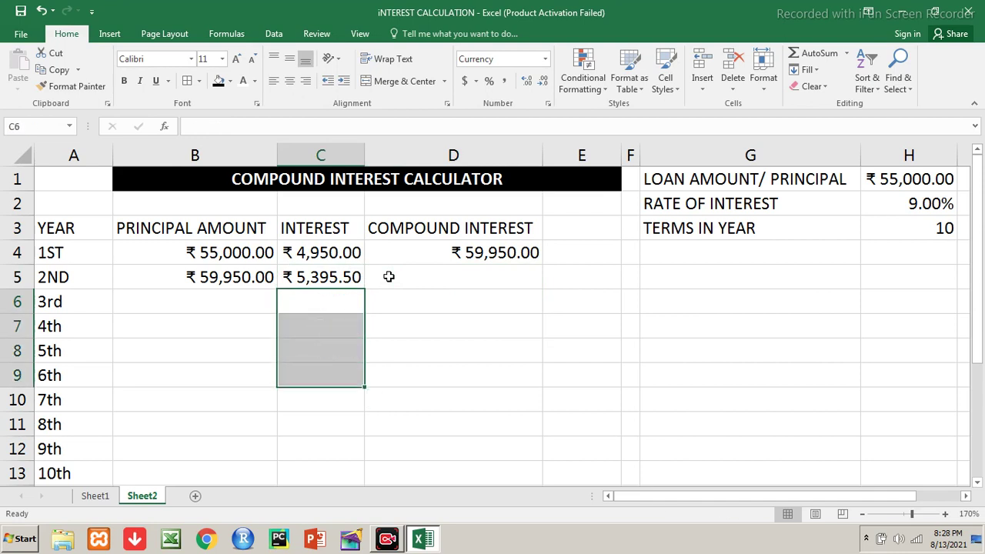
click(389, 276)
text(=)
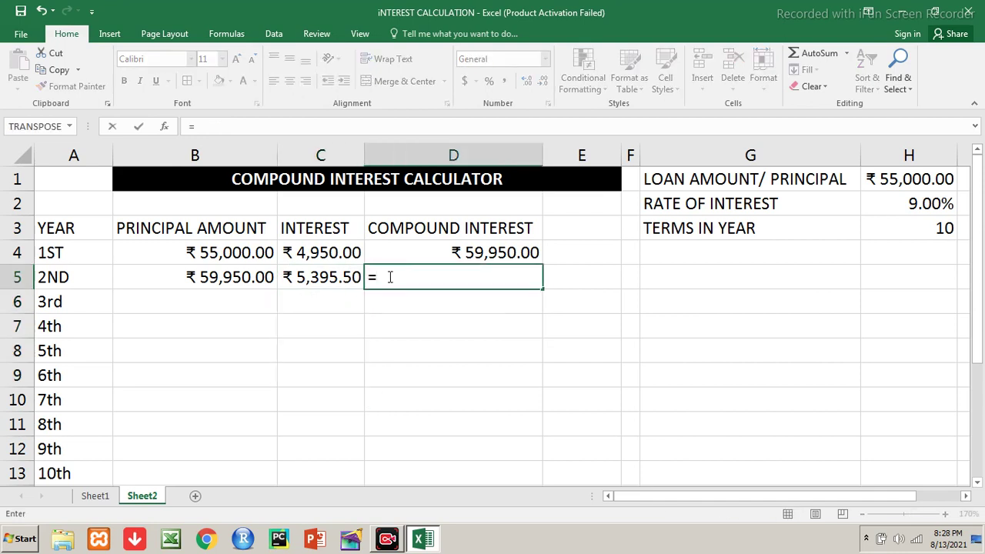
Enter =B5+C5 in D5 for a ₹65,345.50 second-year total
click(254, 280)
text(+)
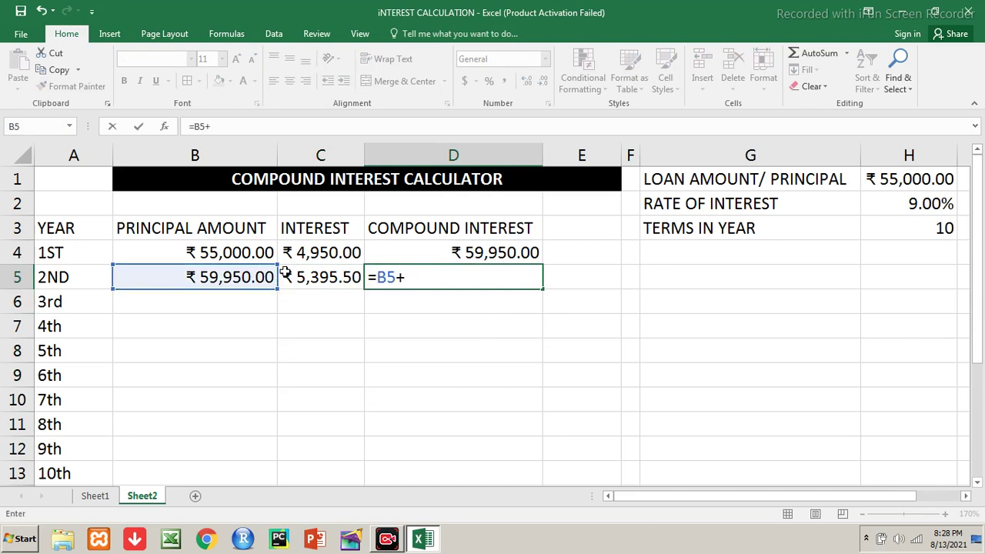
click(293, 273)
key(Return)
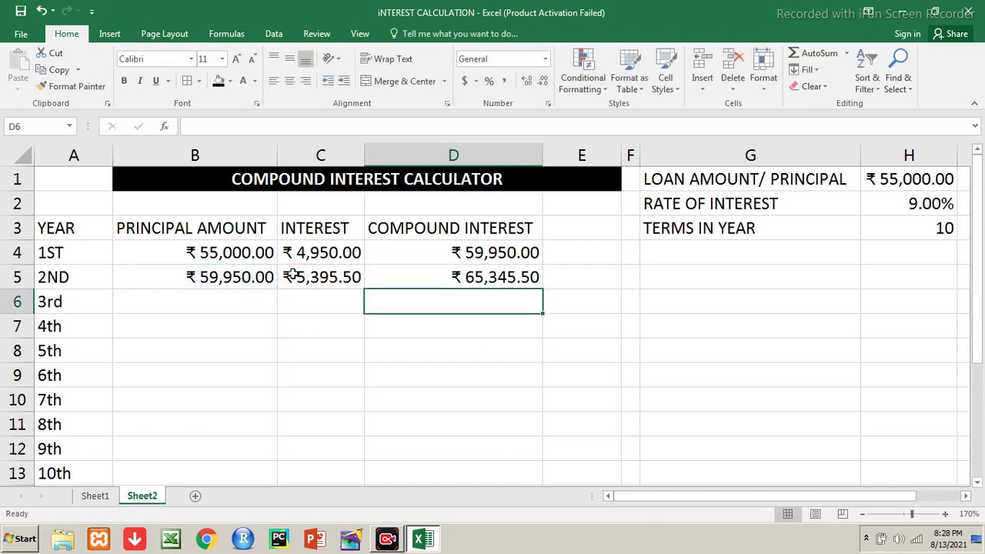
Fill B5:D5 down to row 7 and widen the Interest column C
key(Up)
key(Left)
key(Left)
key(shift+Right)
key(shift+Right)
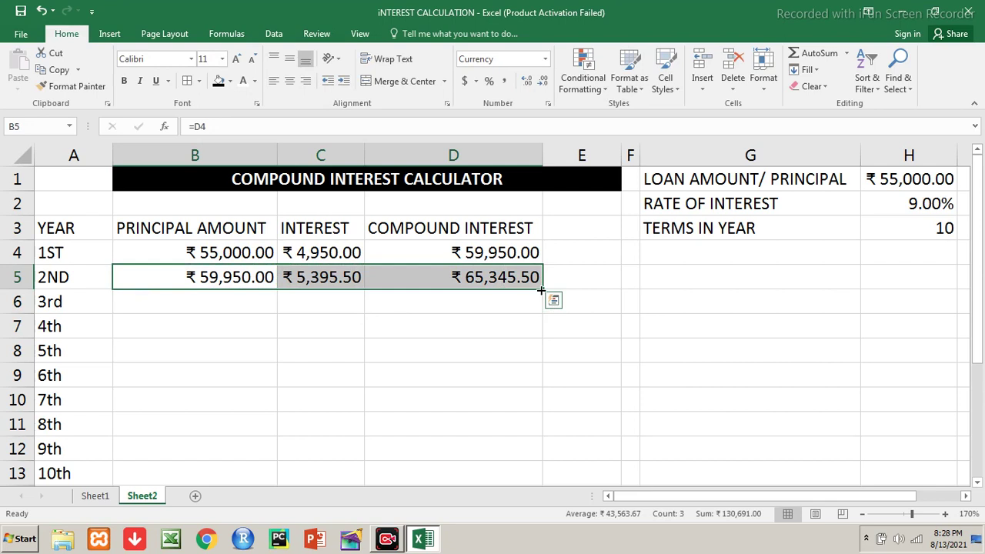
drag(541, 287, 542, 337)
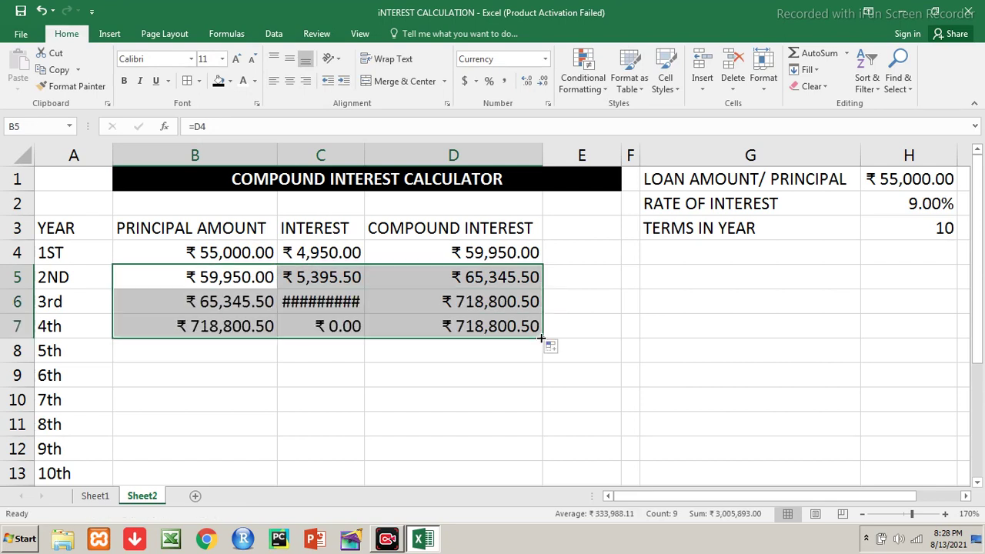
drag(364, 159, 378, 159)
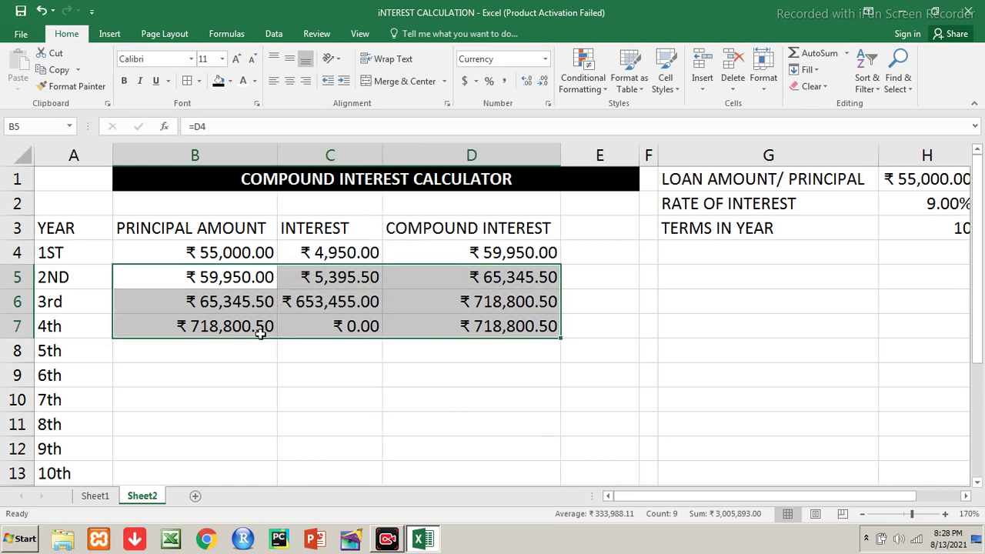
Inspect the C5 and C6 formula references, then clear the wrongly filled B6:D7
click(337, 324)
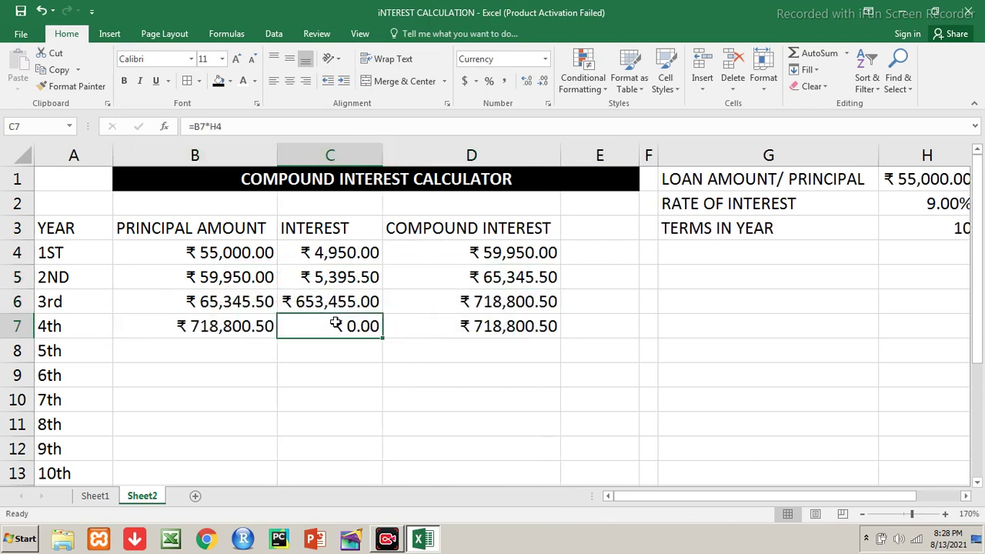
key(Up)
key(Up)
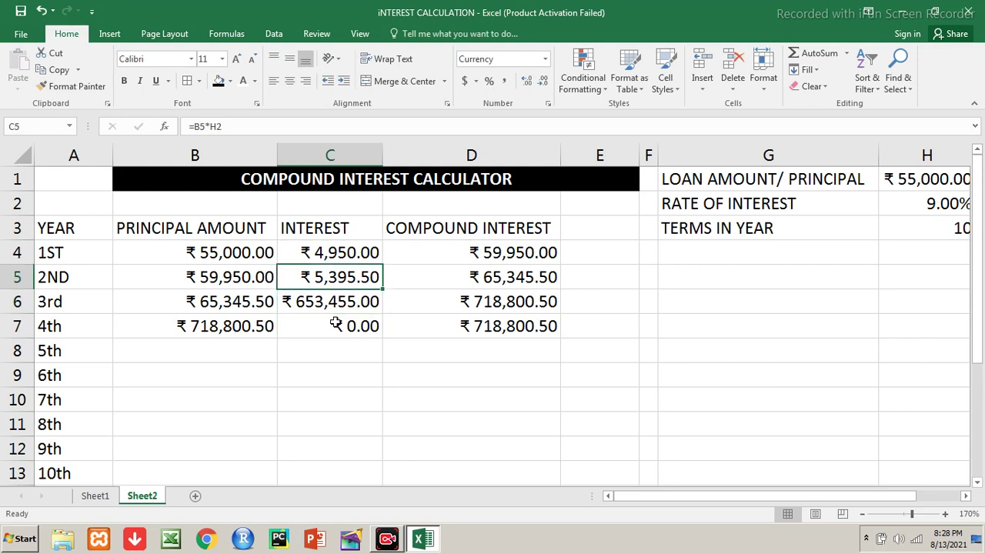
key(F2)
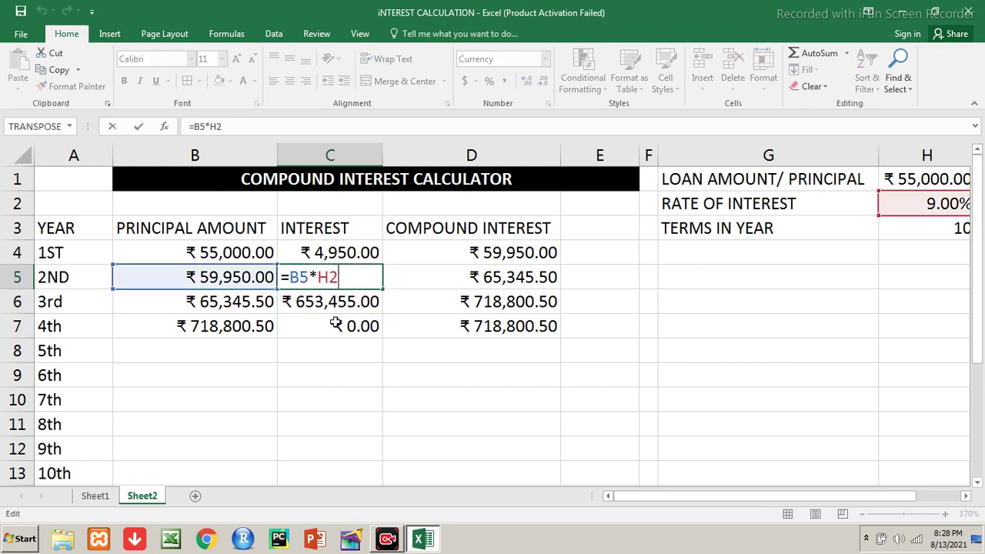
key(Return)
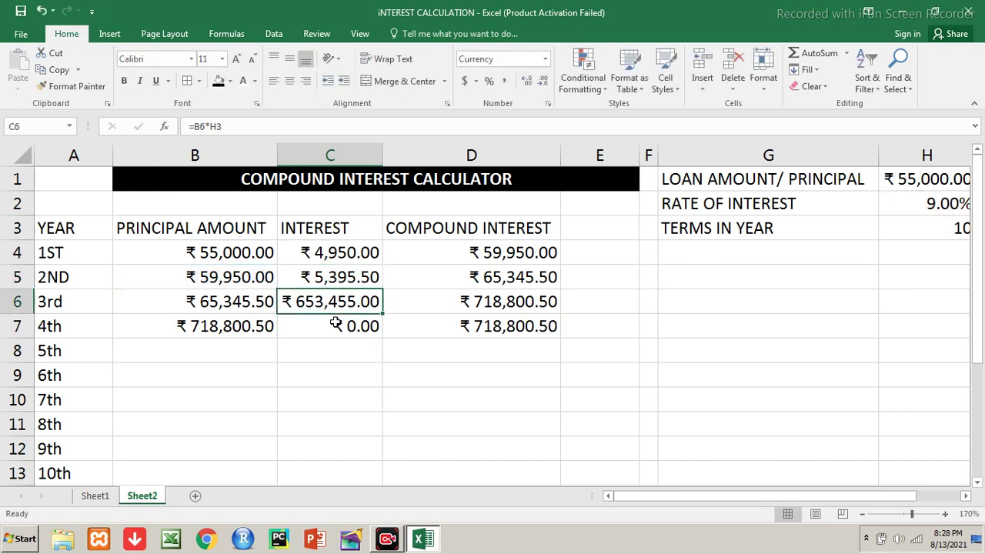
key(F2)
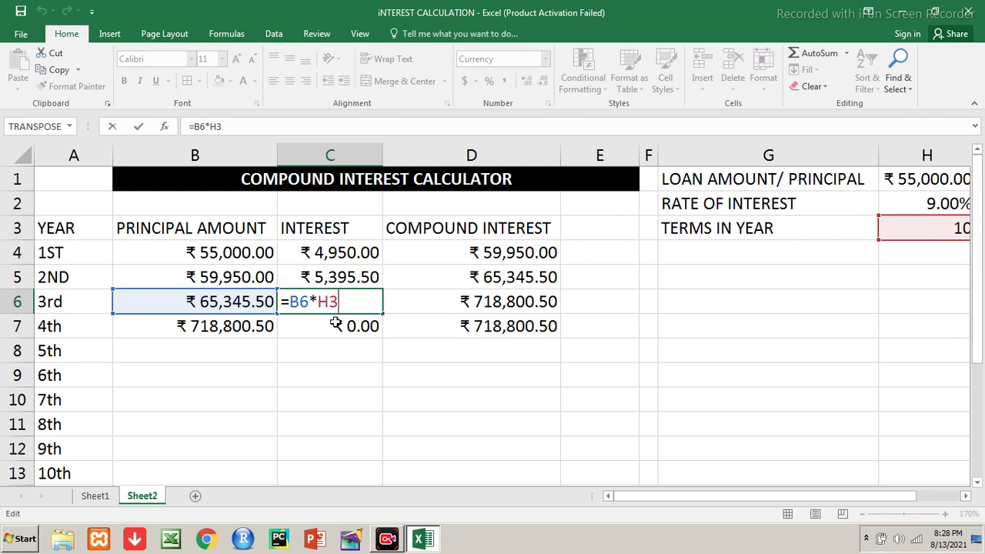
key(ctrl+Return)
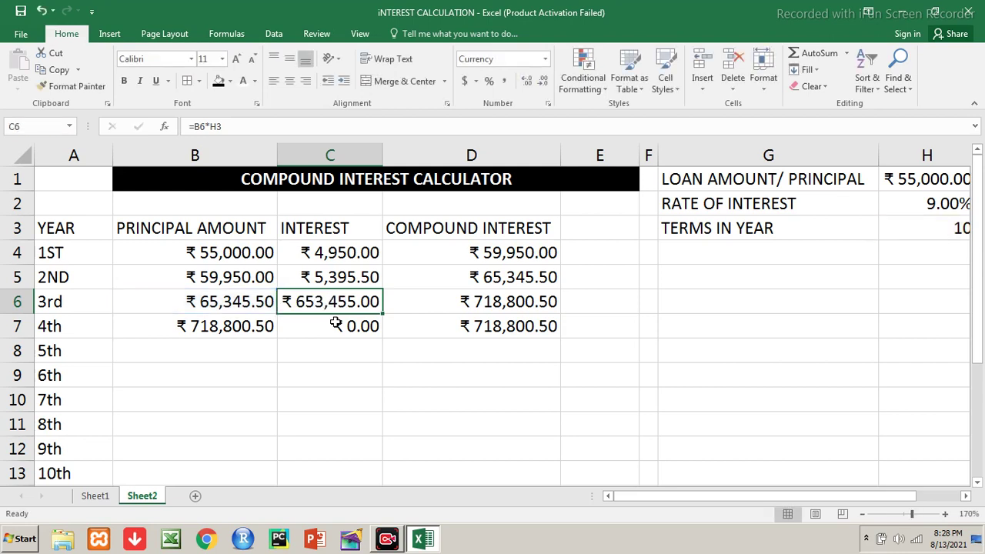
key(Left)
key(shift+Right)
key(shift+Right)
key(shift+Down)
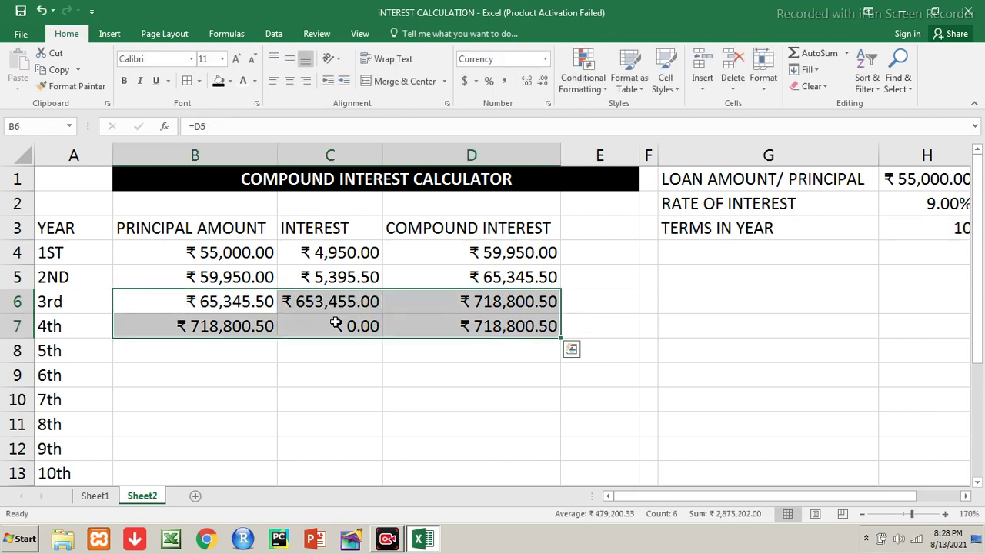
key(Delete)
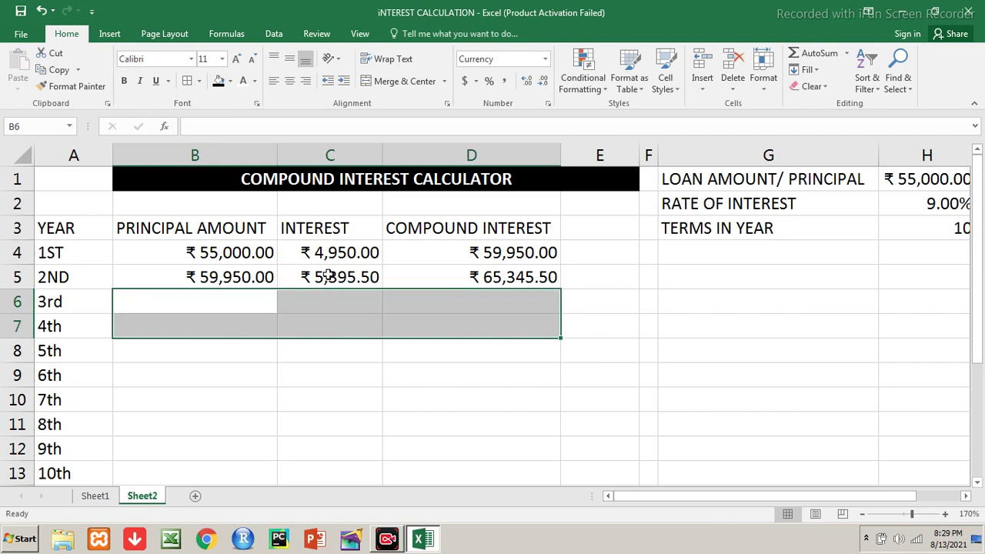
Change C5's formula to =B5*$H$2 with an absolute rate reference
double_click(329, 277)
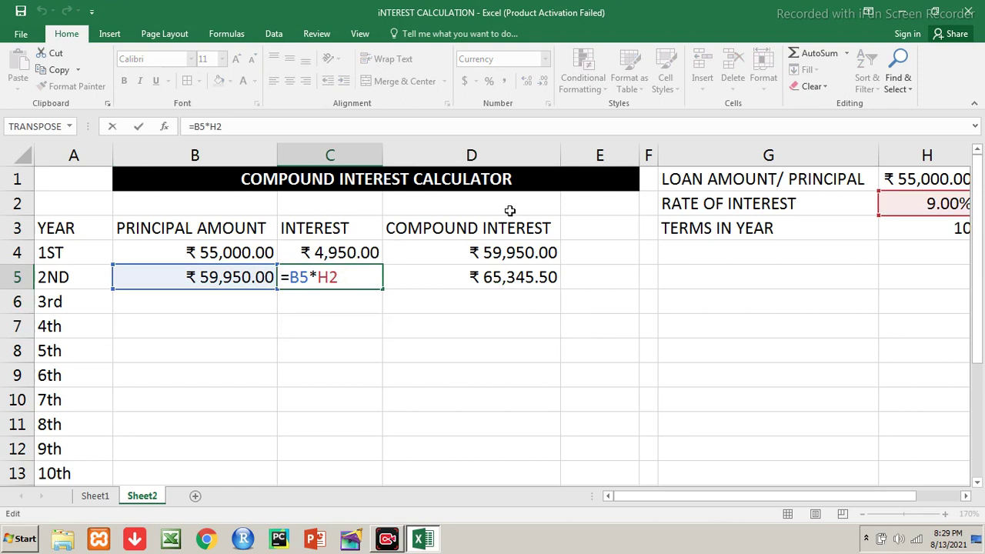
key(F4)
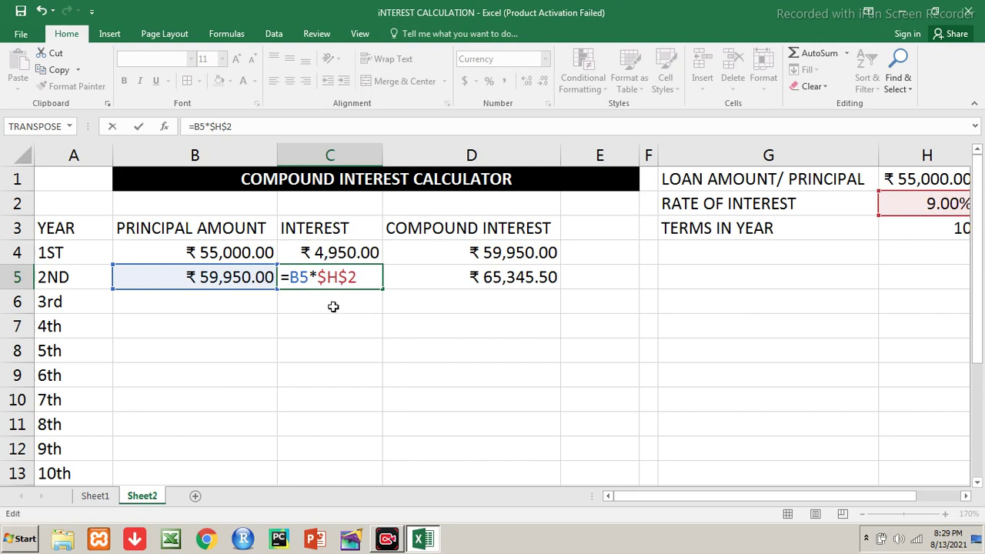
key(Return)
Fill B5:D5 down to row 13, reaching ₹130,205.00 in the 10th year
key(Up)
key(Left)
key(shift+Right)
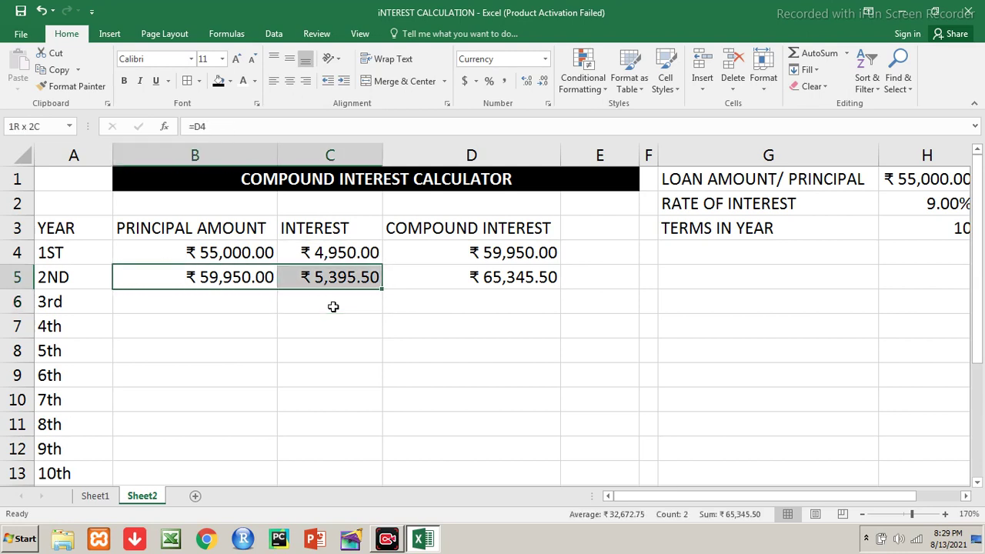
key(shift+Right)
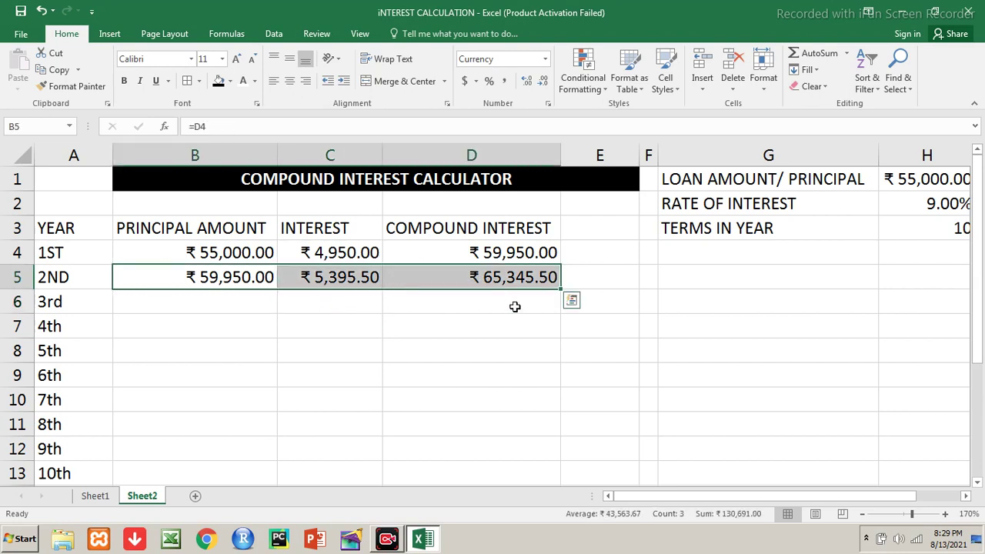
drag(561, 290, 554, 475)
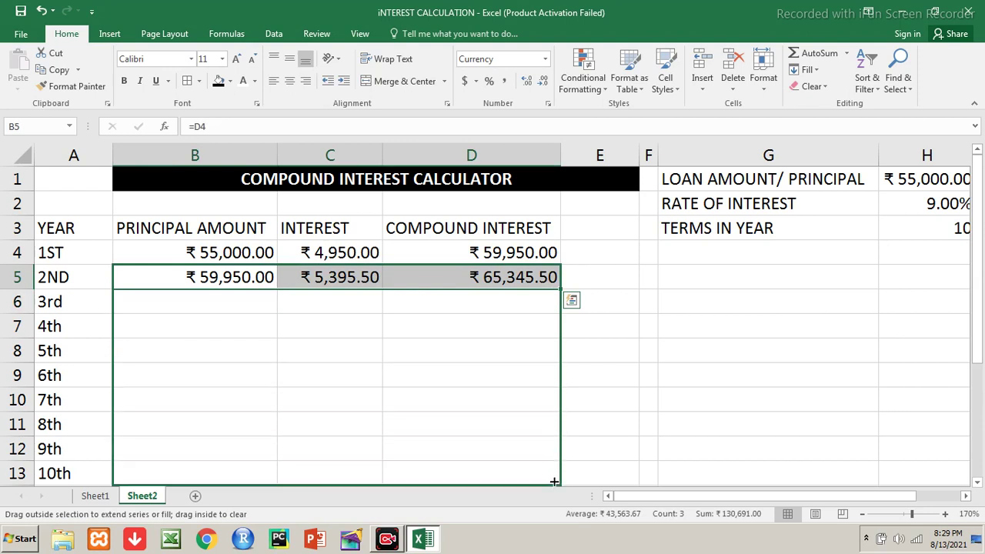
drag(554, 474, 554, 478)
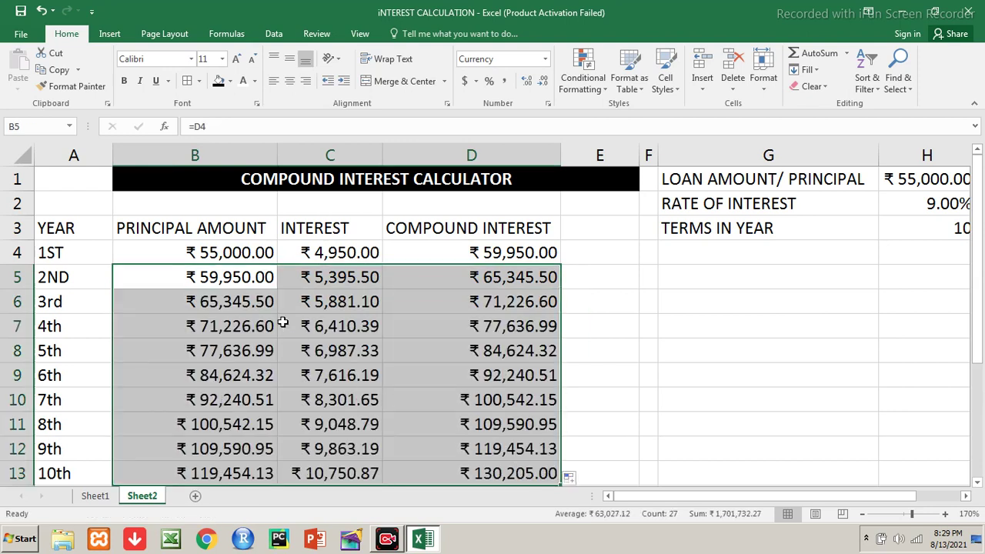
click(223, 281)
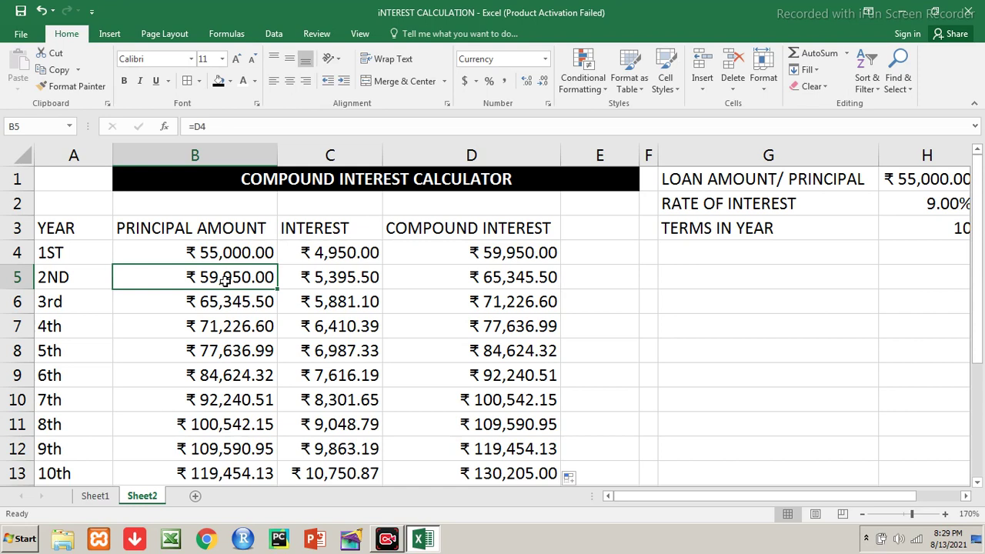
Make the A3:D3 headings bold with a yellow fill
key(Up)
key(Up)
key(Left)
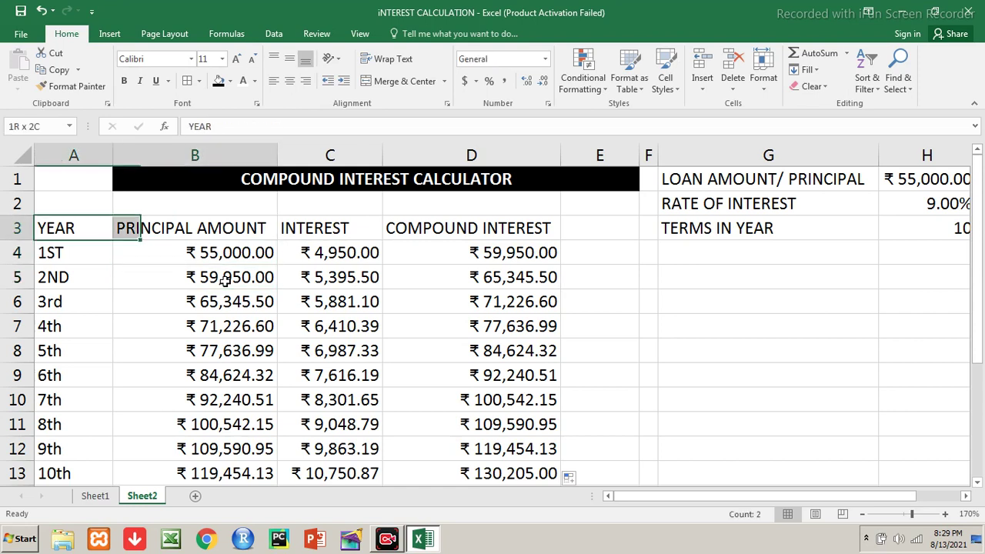
key(shift+Right)
key(shift+Right)
key(shift+Right)
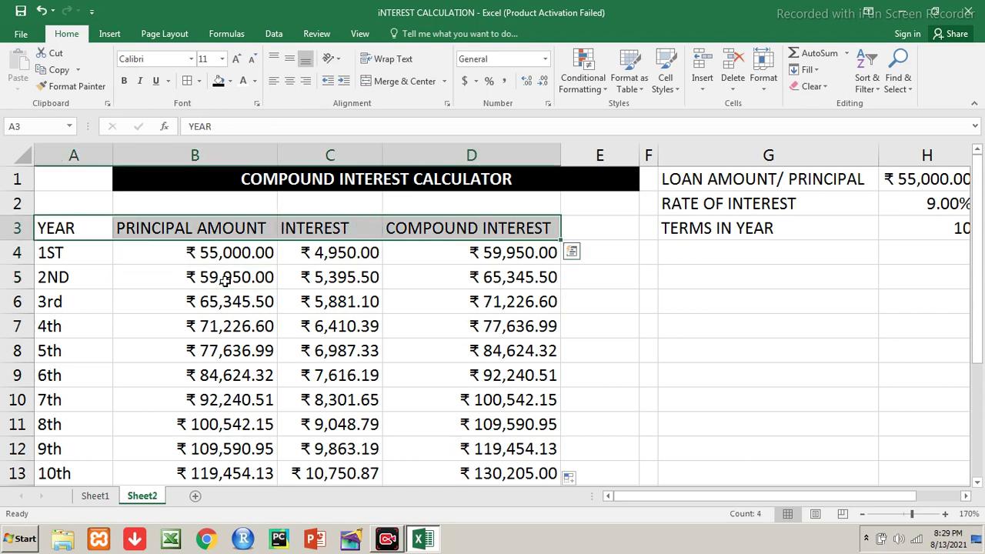
key(ctrl+b)
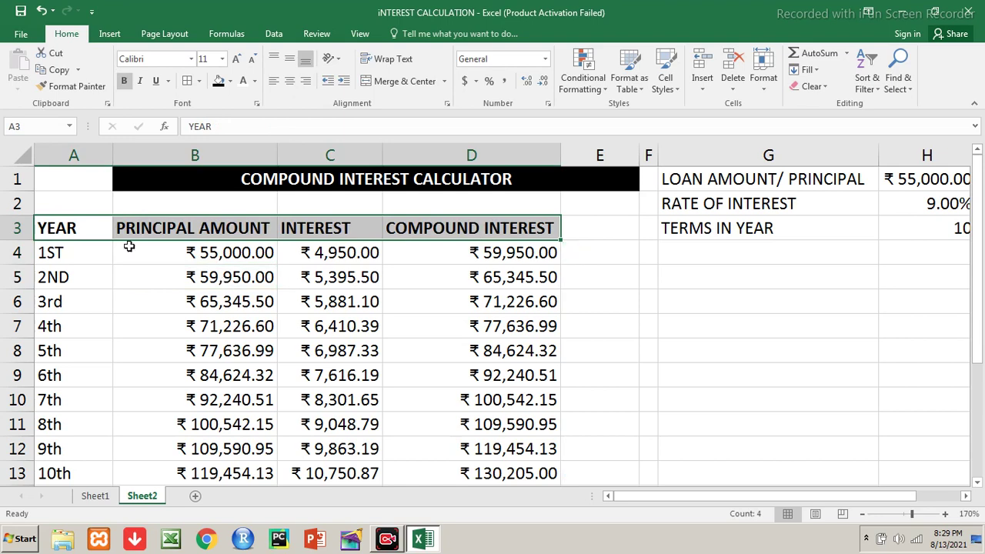
click(229, 80)
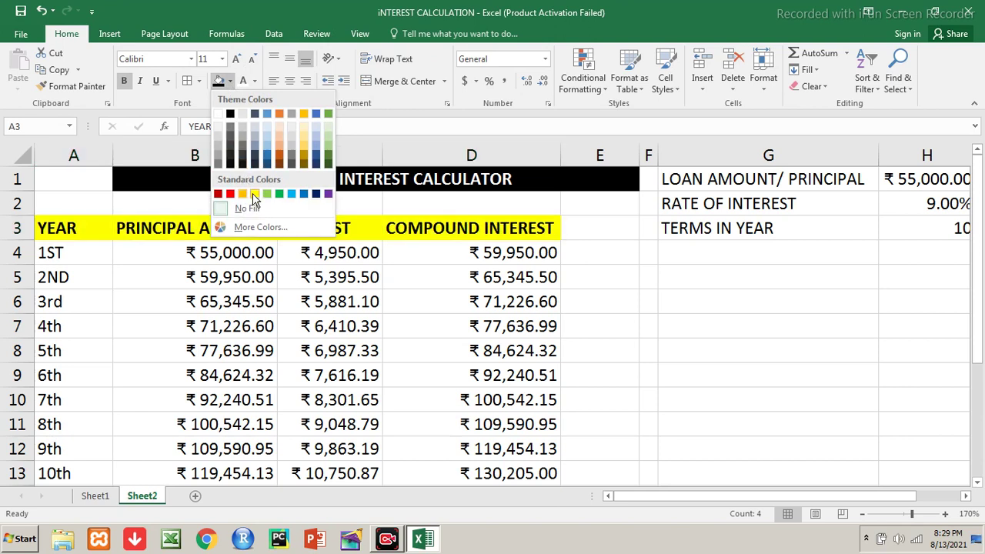
click(252, 193)
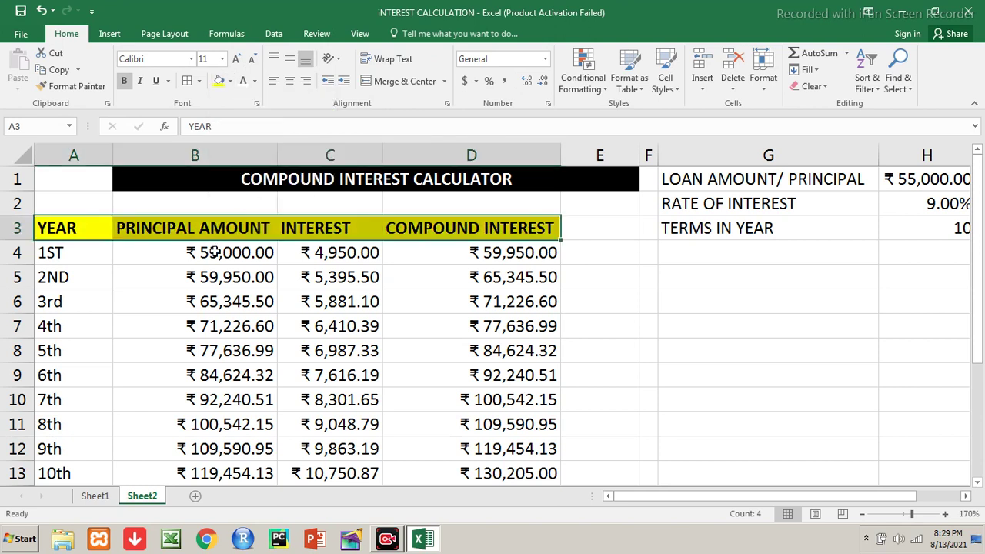
Apply All Borders and centre alignment to the table A3:D13
key(shift+Down)
key(shift+Down)
key(shift+Down)
key(shift+Down)
key(shift+Down)
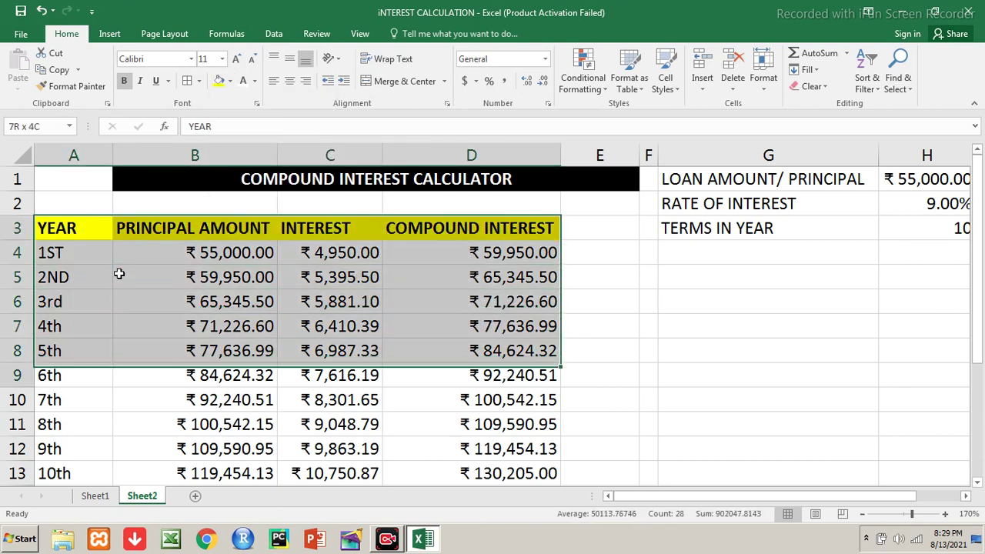
key(shift+Down)
key(shift+Down)
key(shift+Down)
key(shift+Down)
key(shift+Down)
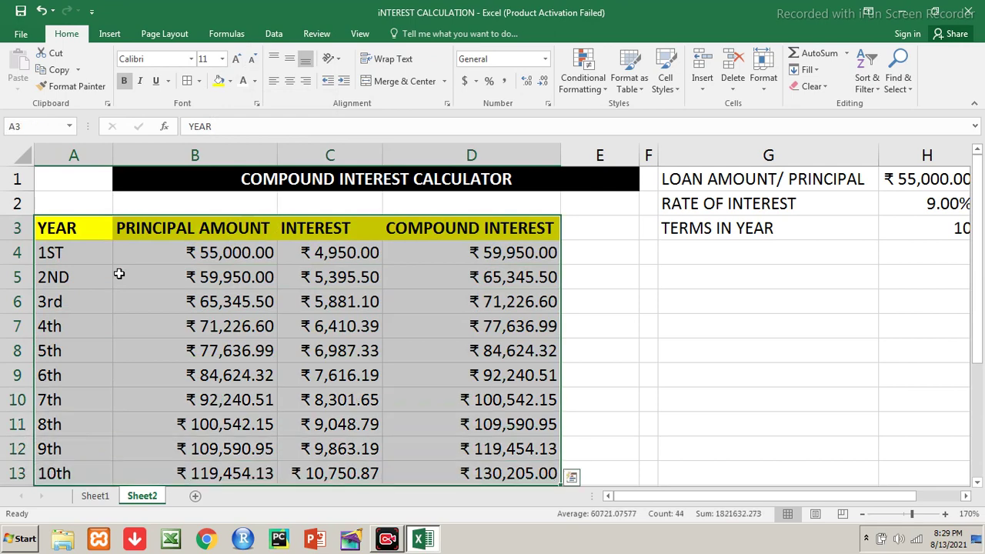
click(188, 83)
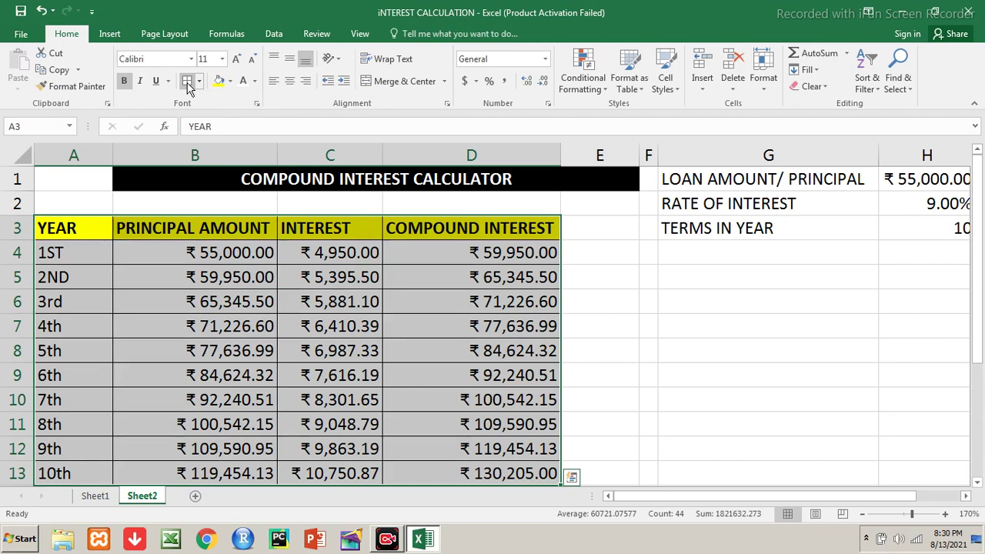
click(291, 82)
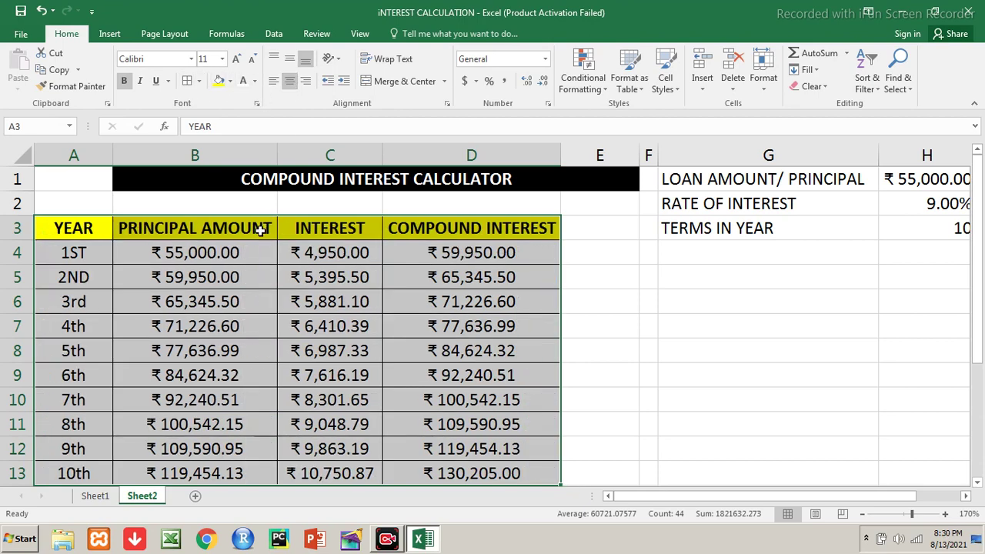
Autofit column A and narrow the spacer column F
click(262, 229)
key(Left)
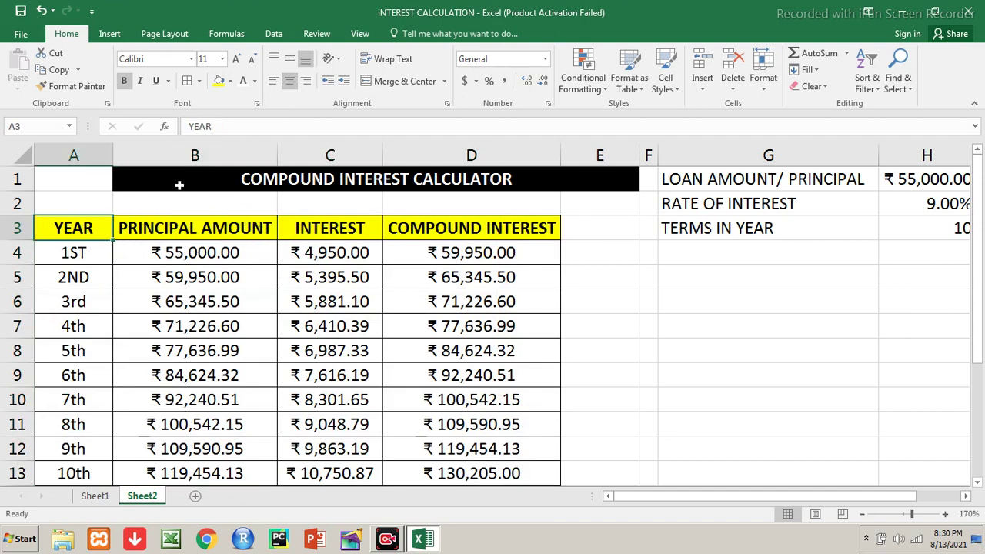
double_click(113, 154)
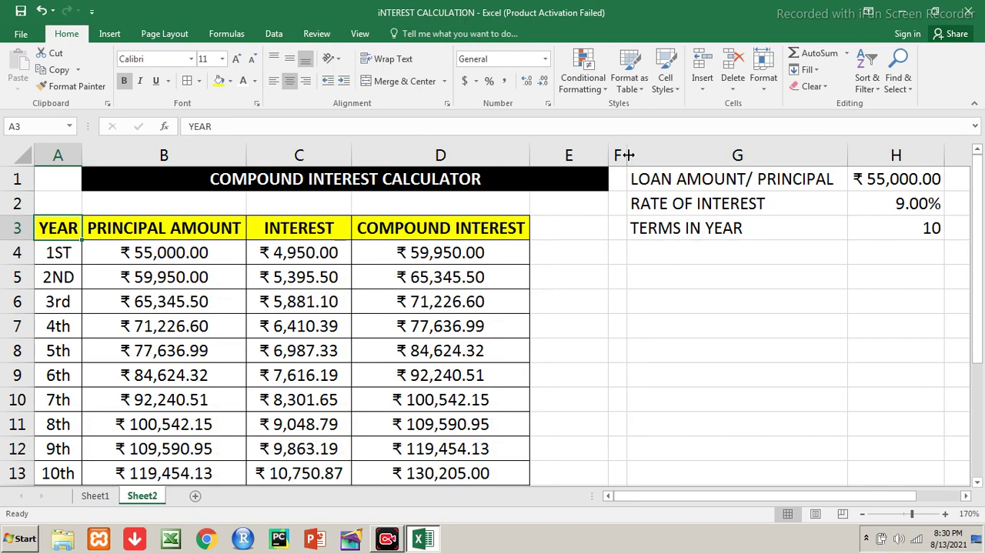
drag(627, 155, 623, 154)
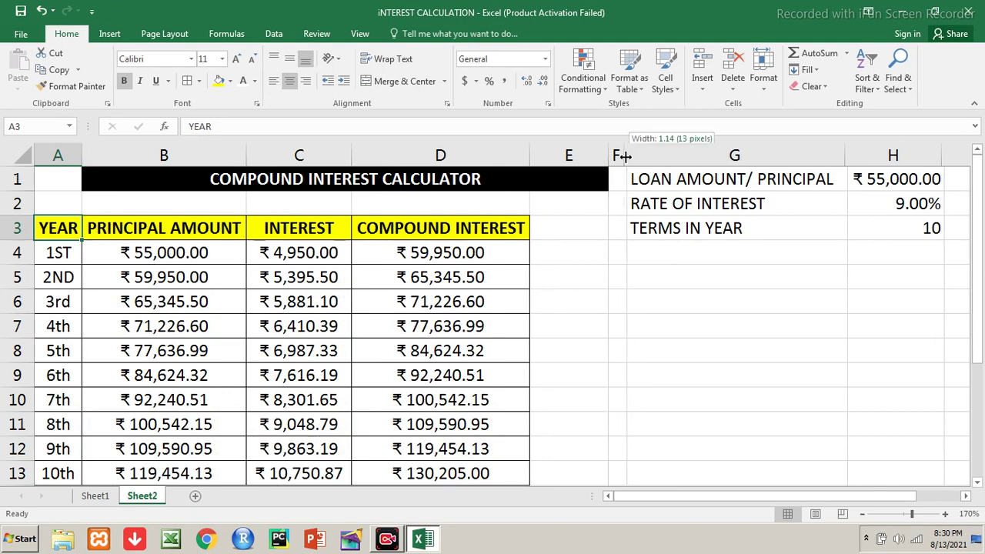
Try a principal of 100000 in H1 and a 12.56% rate in H2
click(863, 178)
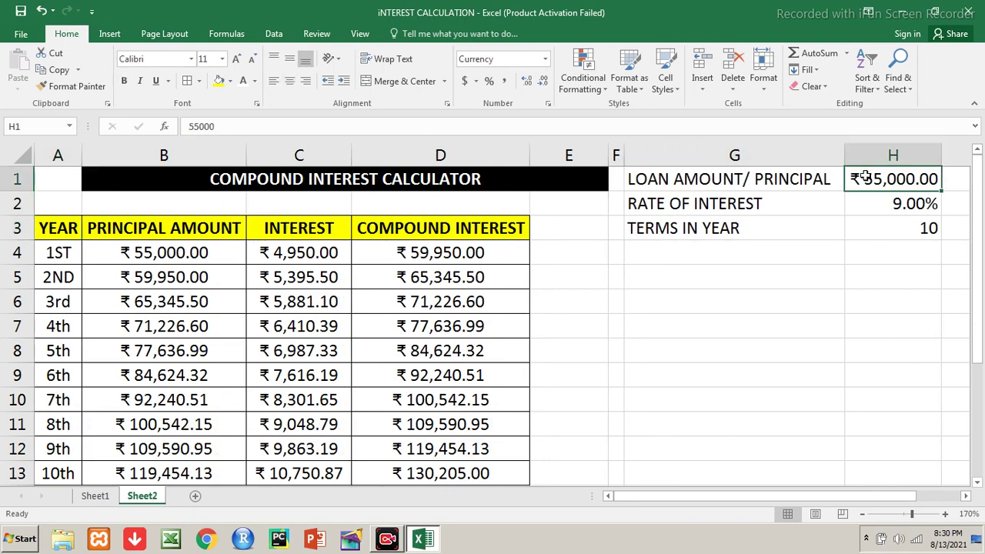
text(100000)
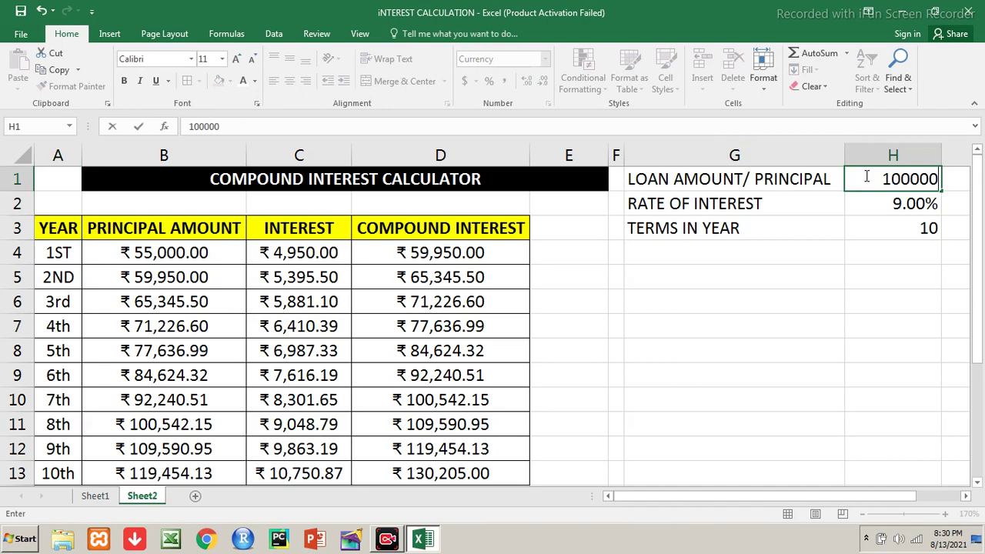
key(Return)
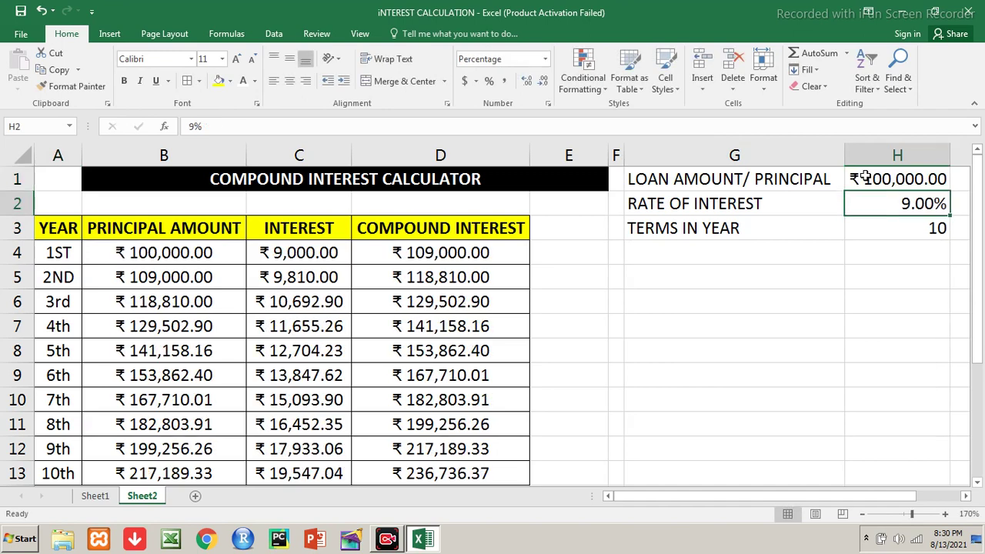
text(12.56)
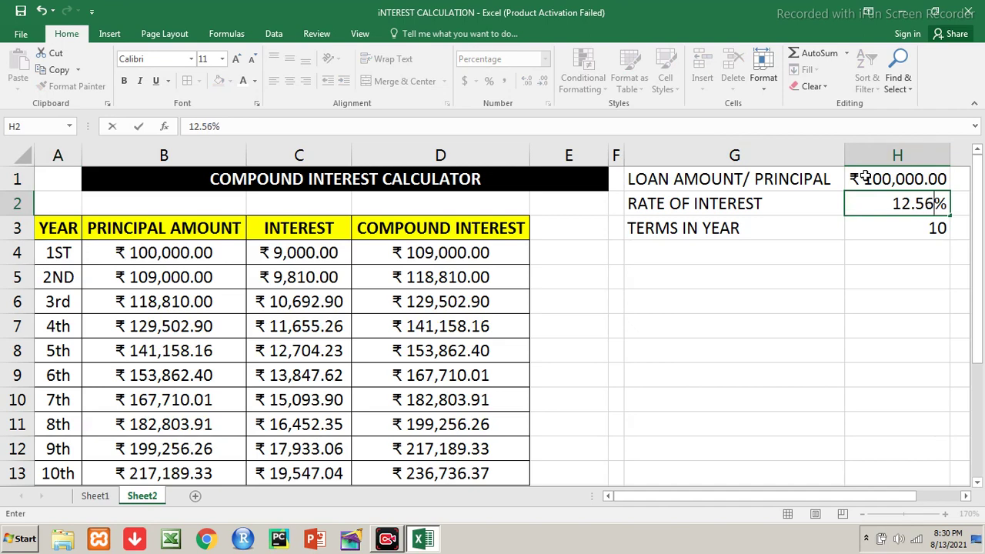
key(Return)
Step through the B4:D4 and column B formulas to check they recalculate
key(Left)
key(Left)
key(Left)
key(Left)
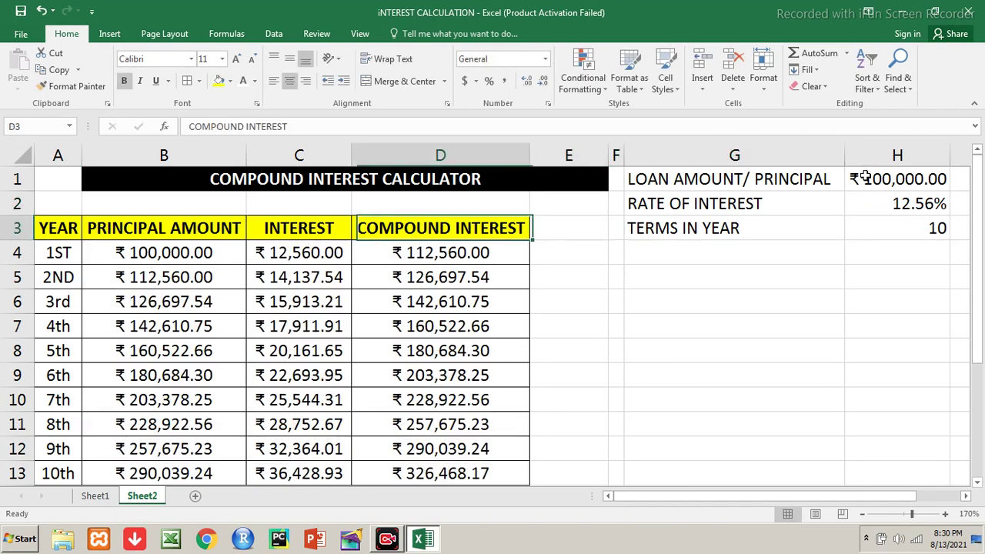
key(Left)
key(Left)
key(Left)
key(Down)
key(Right)
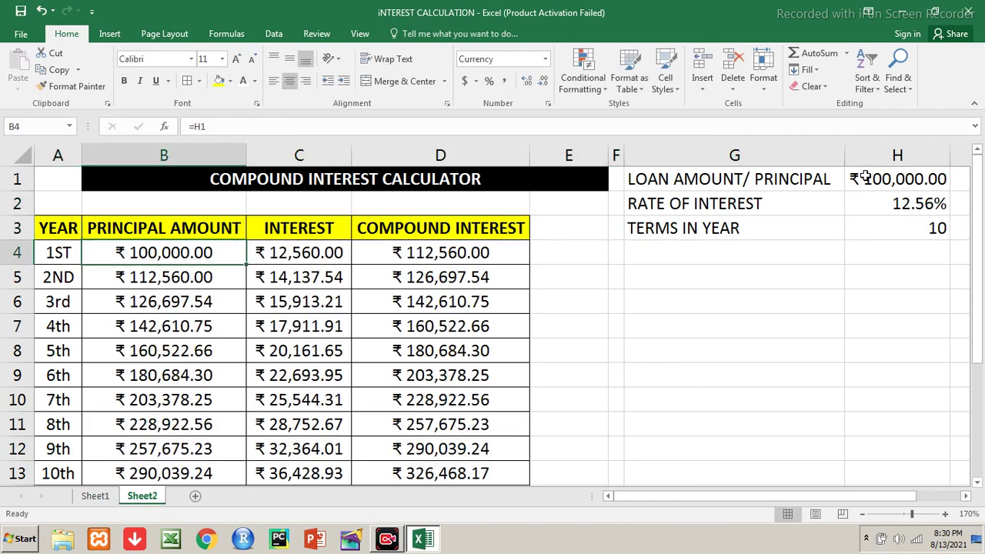
key(Right)
key(Left)
key(Right)
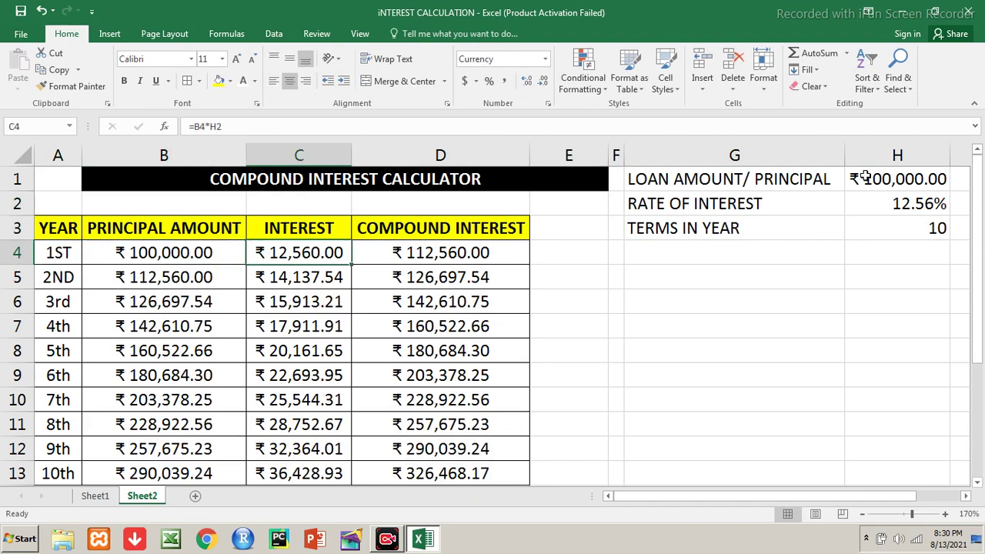
key(Right)
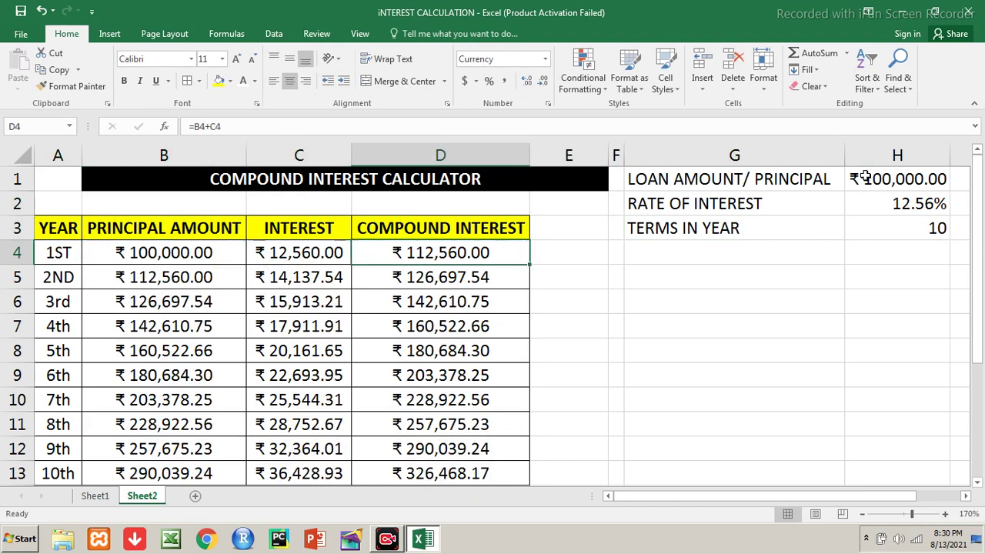
key(Left)
key(Left)
key(Down)
key(Down)
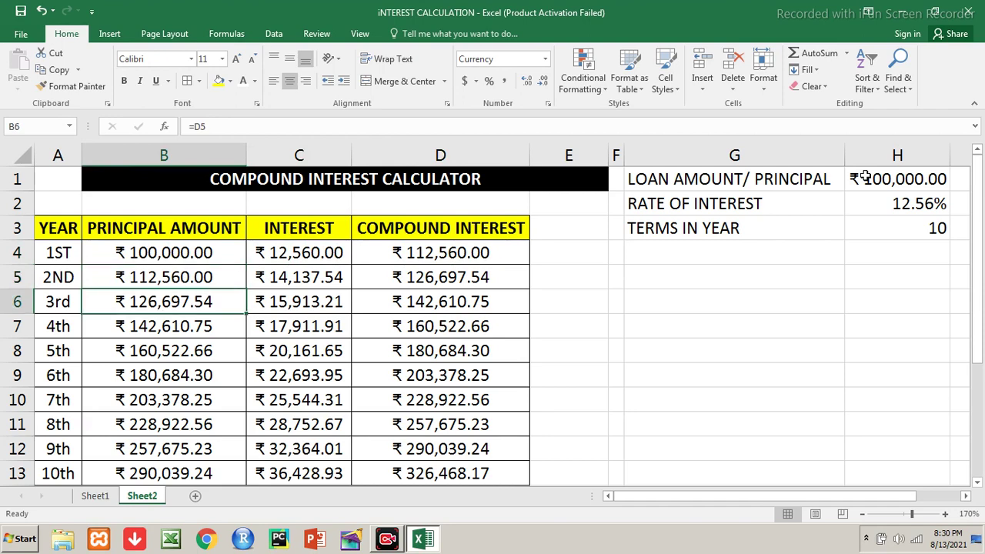
key(Down)
key(Up)
key(Up)
key(Up)
key(Up)
key(Up)
key(Right)
Enter 200000 as the principal and 8.7 as the rate, giving ₹460,601.59 by year 10
key(Right)
key(Right)
key(Right)
key(Right)
key(Down)
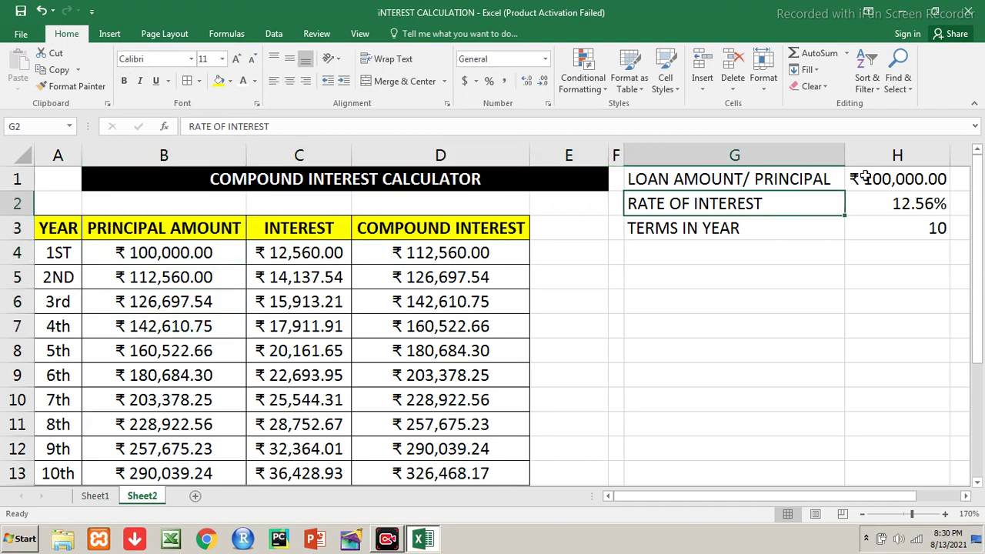
key(Up)
key(Up)
key(Right)
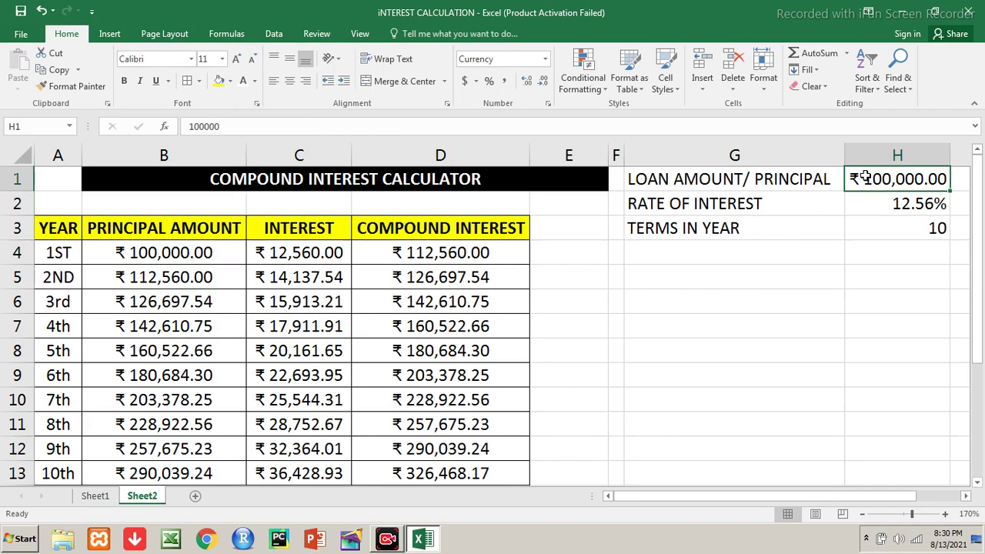
text(200000)
key(Return)
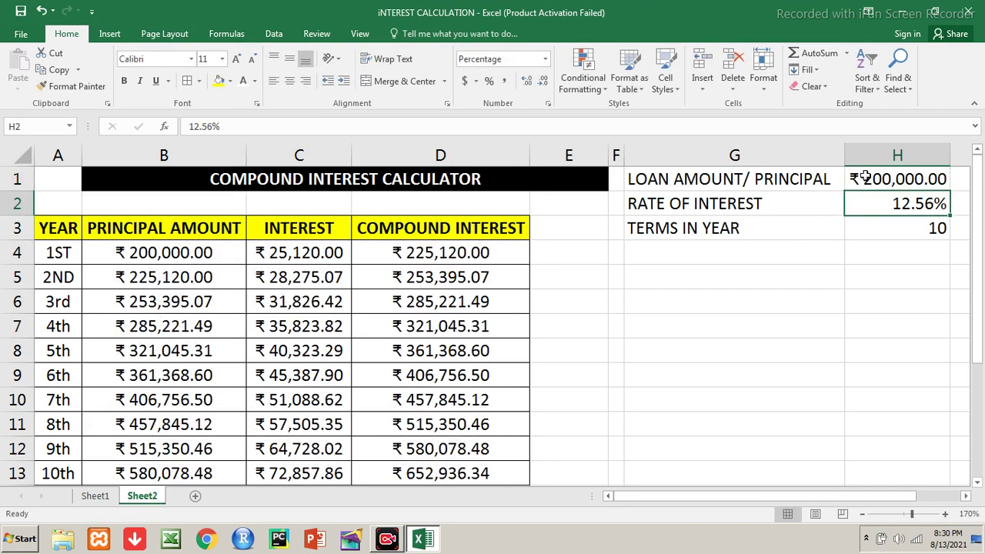
text(8.7)
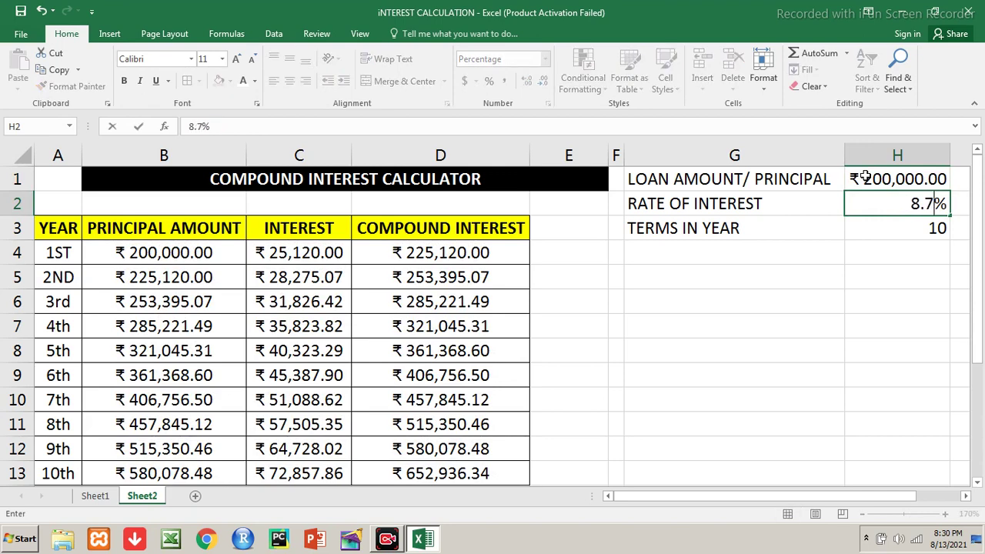
key(Return)
key(Left)
key(Left)
key(Left)
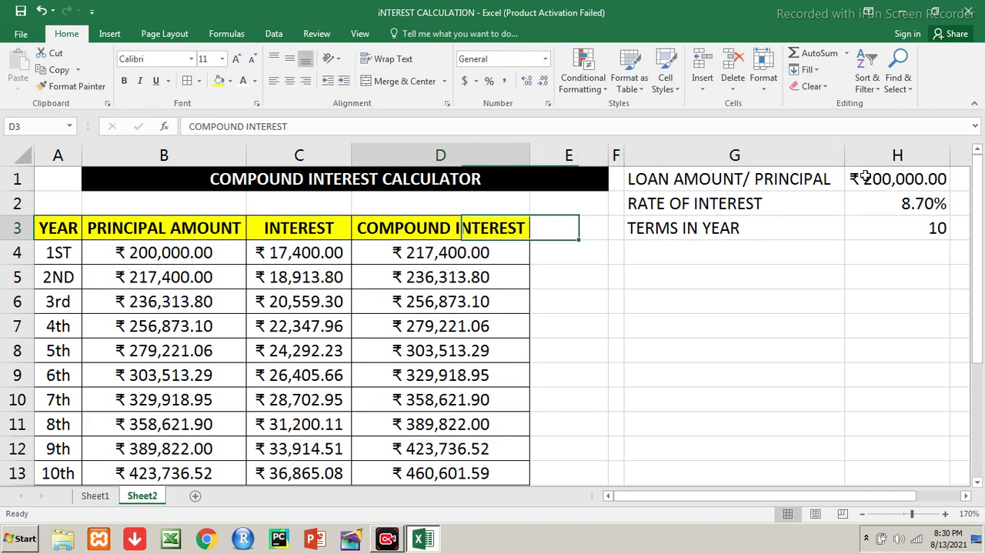
key(Left)
key(Left)
key(Left)
key(Left)
key(Down)
key(Down)
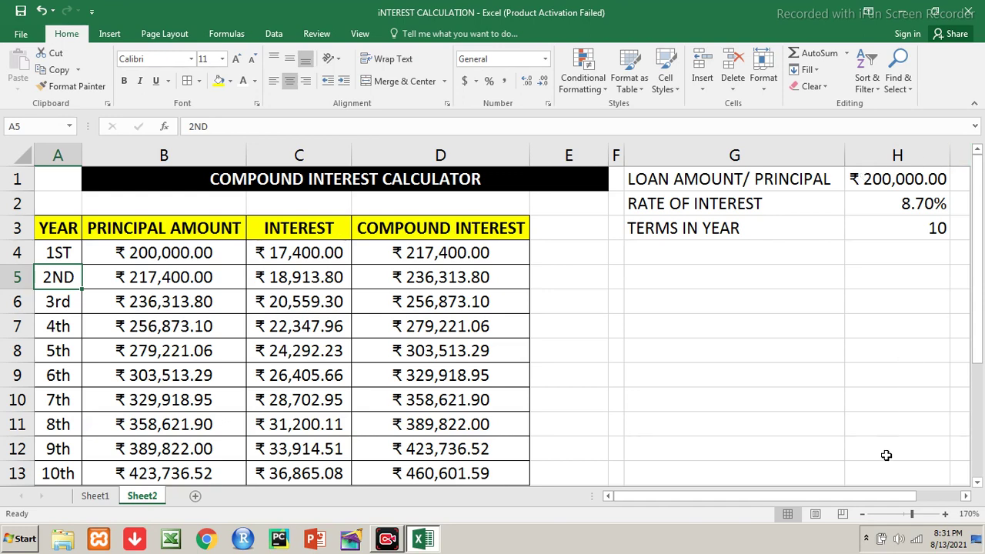
click(866, 539)
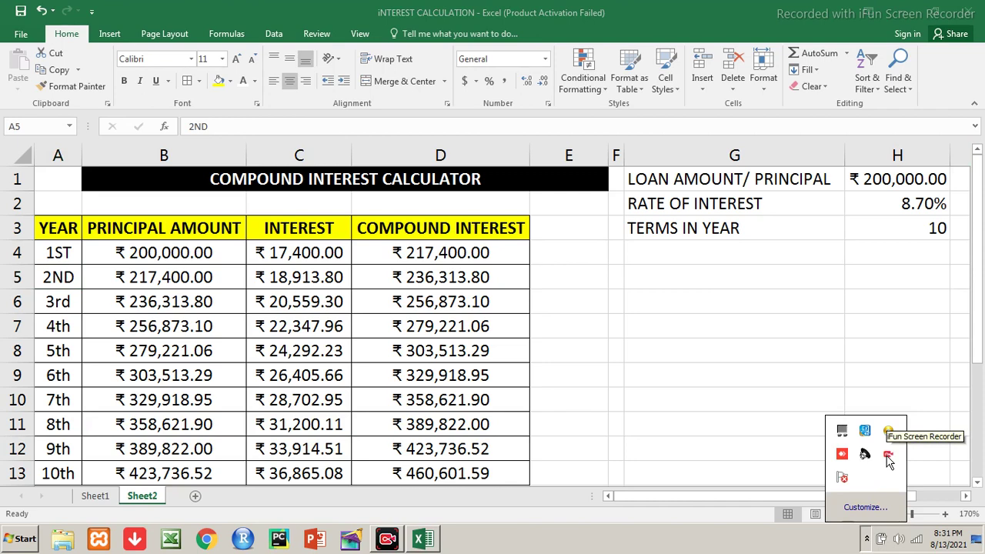
right_click(889, 457)
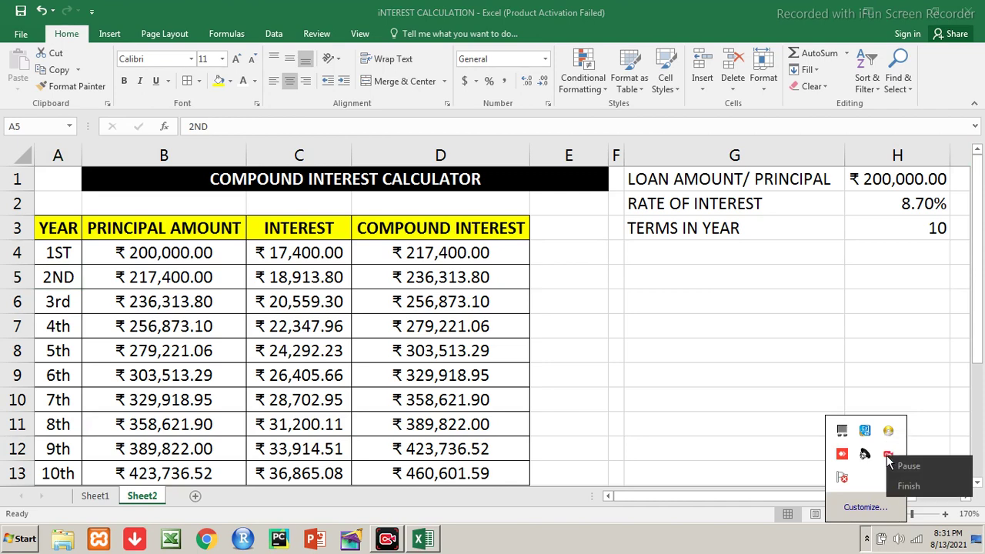